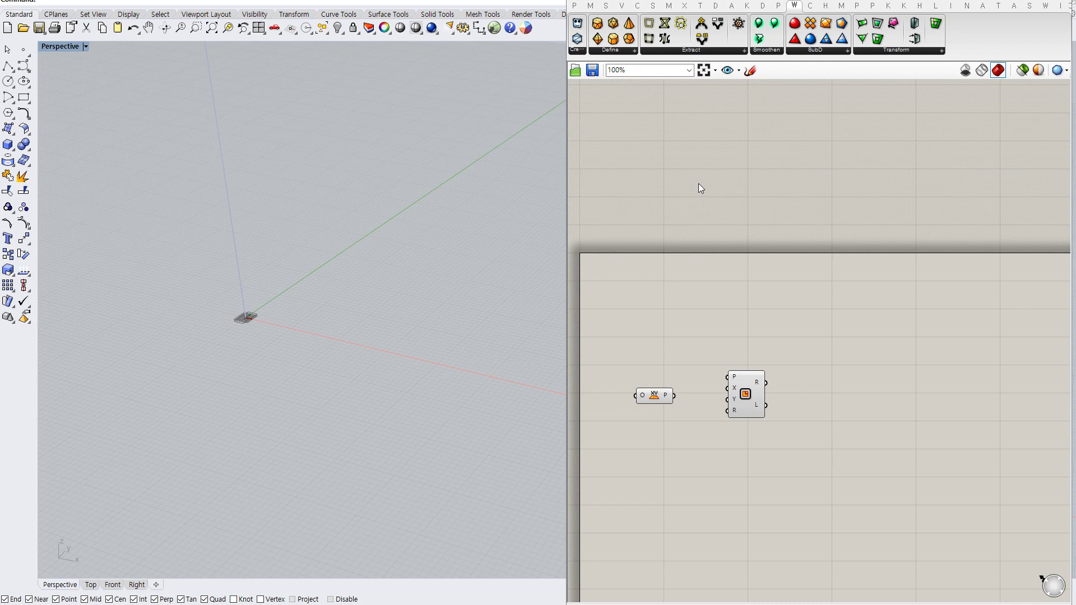
- Widen the definition canvas and feed the XY Plane component into the Rectangle's plane input
{"action": "type", "text": "bi"}
{"action": "left_click", "coordinate": [671, 156]}
{"action": "right_click_drag", "start_coordinate": [755, 330], "coordinate": [755, 129]}
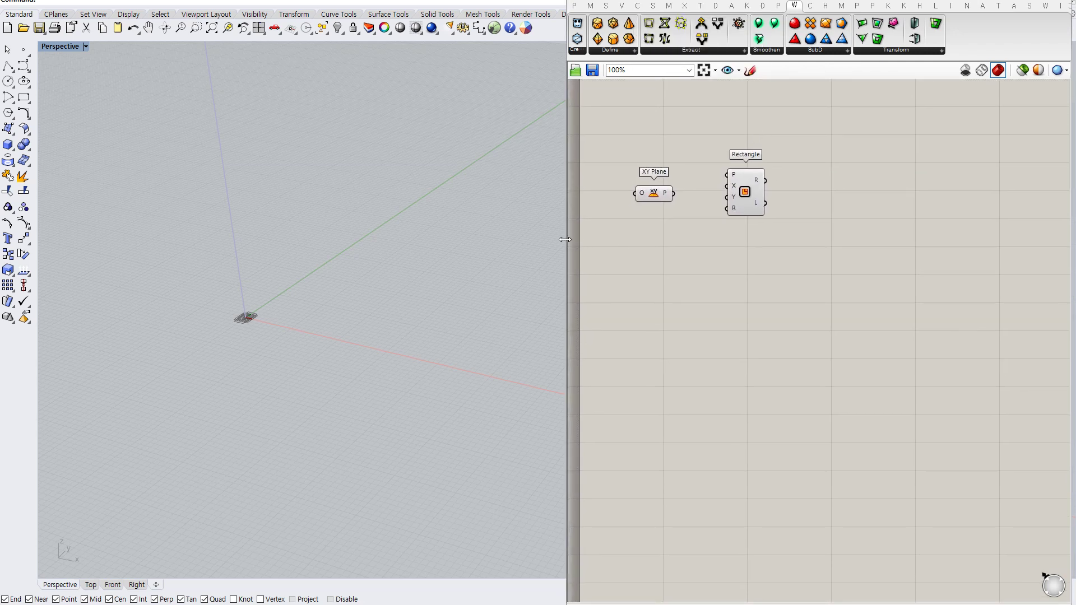
{"action": "left_click_drag", "start_coordinate": [565, 239], "coordinate": [509, 241]}
{"action": "right_click_drag", "start_coordinate": [409, 279], "coordinate": [342, 311]}
{"action": "scroll", "coordinate": [271, 352], "scroll_direction": "up", "scroll_amount": 6}
{"action": "scroll", "coordinate": [281, 345], "scroll_direction": "down", "scroll_amount": 4}
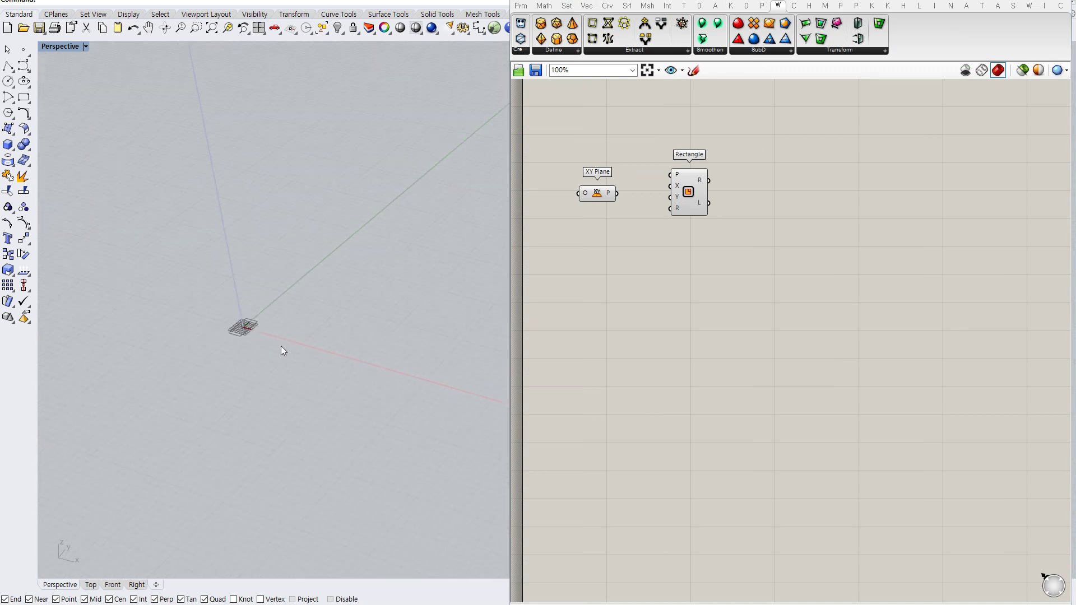
{"action": "right_click_drag", "start_coordinate": [281, 345], "coordinate": [330, 326]}
{"action": "mouse_move", "coordinate": [697, 201]}
{"action": "left_mouse_down"}
{"action": "mouse_move", "coordinate": [696, 212]}
{"action": "mouse_move", "coordinate": [616, 193]}
{"action": "mouse_move", "coordinate": [648, 186]}
{"action": "mouse_move", "coordinate": [705, 205]}
{"action": "left_mouse_up"}
{"action": "left_click", "coordinate": [662, 213]}
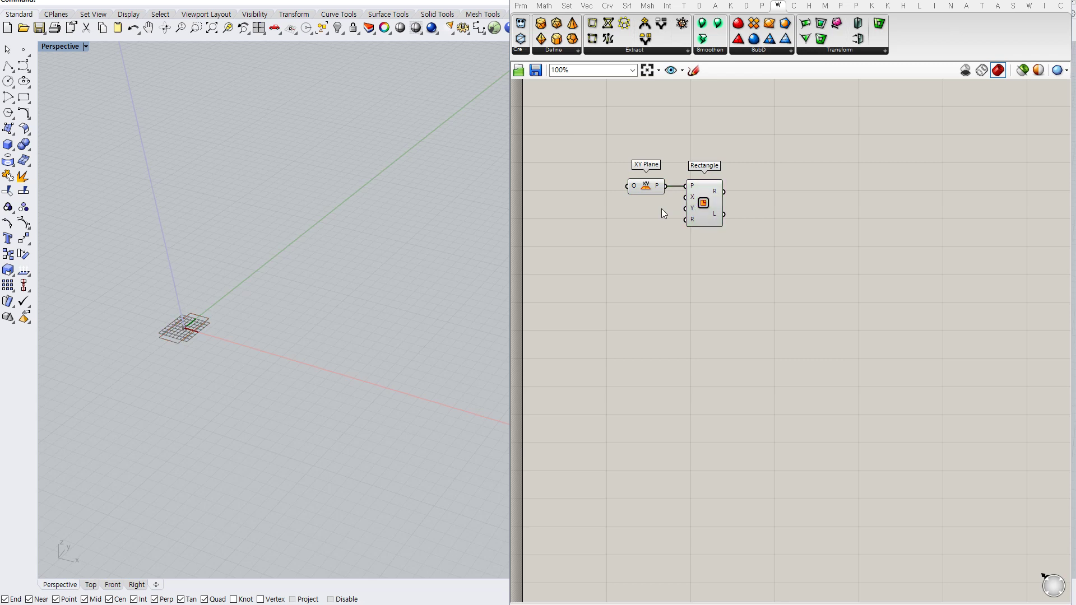
- Add a number slider set to 5 driving the Rectangle's X and Y sizes, and turn off the XY Plane preview
{"action": "double_click", "coordinate": [620, 237]}
{"action": "type", "text": "5"}
{"action": "key", "text": "Return"}
{"action": "left_click_drag", "start_coordinate": [673, 224], "coordinate": [638, 220]}
{"action": "left_click", "coordinate": [664, 247]}
{"action": "left_click", "coordinate": [651, 241]}
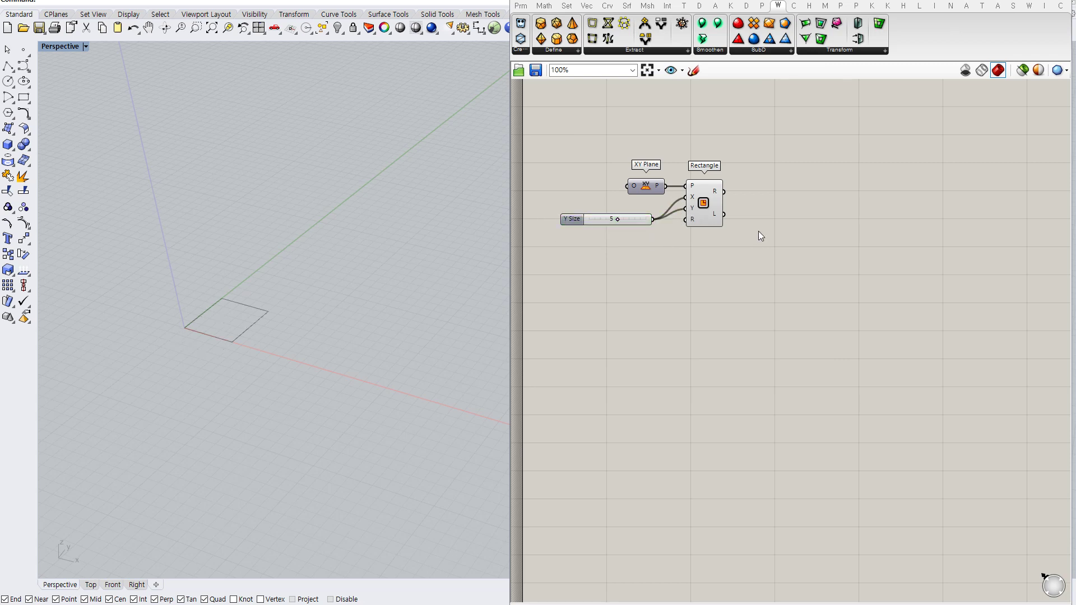
- Add a Box Rectangle component that takes the rectangle as its base and the size slider as its height
{"action": "double_click", "coordinate": [758, 231]}
{"action": "type", "text": "rect"}
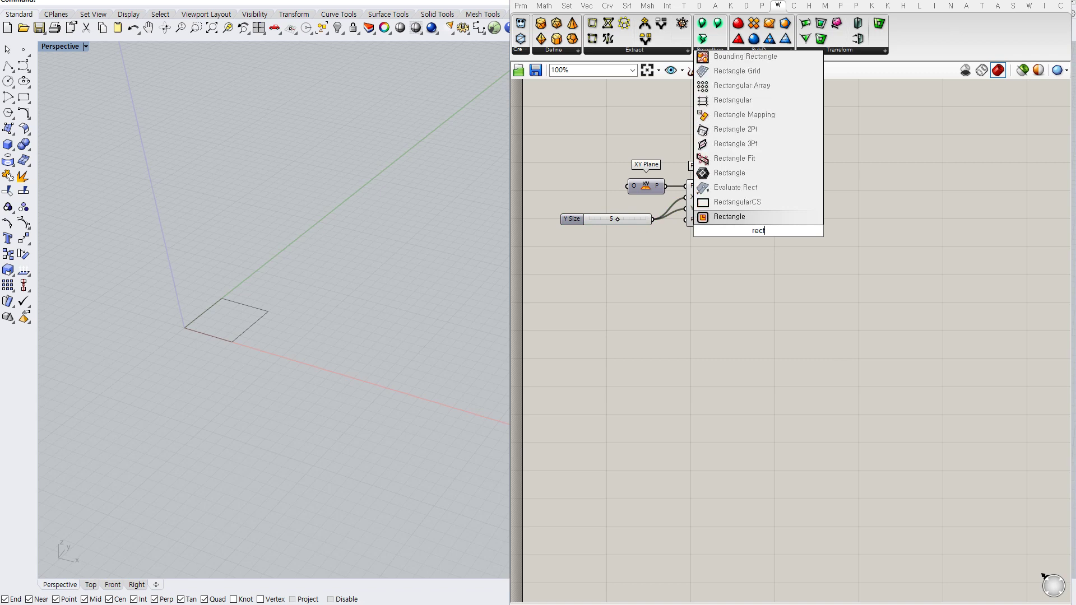
{"action": "type", "text": " box"}
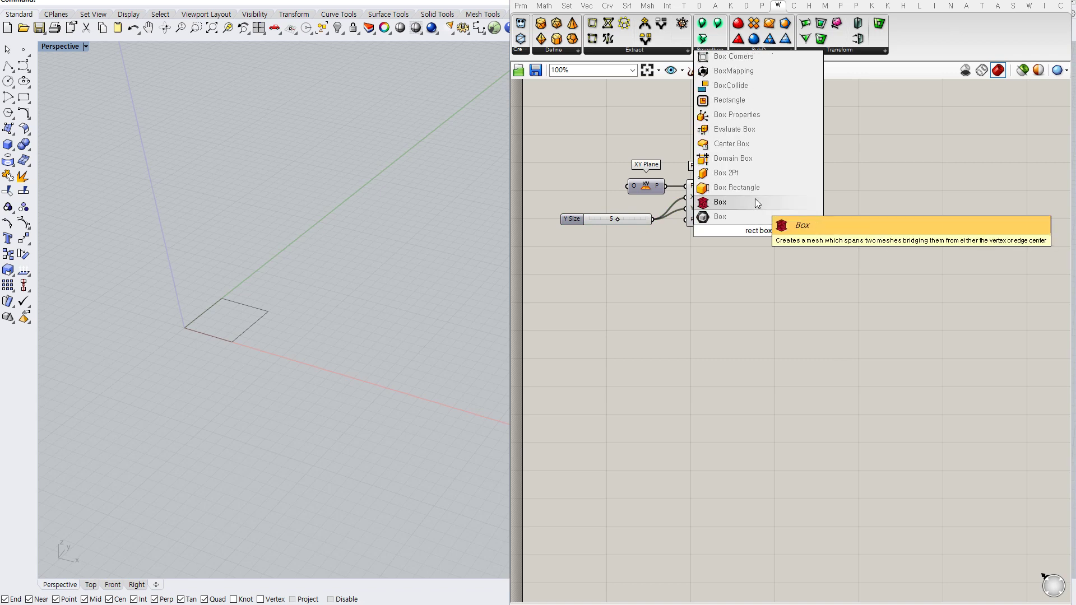
{"action": "left_click", "coordinate": [761, 183]}
{"action": "left_click_drag", "start_coordinate": [724, 191], "coordinate": [635, 234]}
{"action": "left_click_drag", "start_coordinate": [750, 235], "coordinate": [754, 236]}
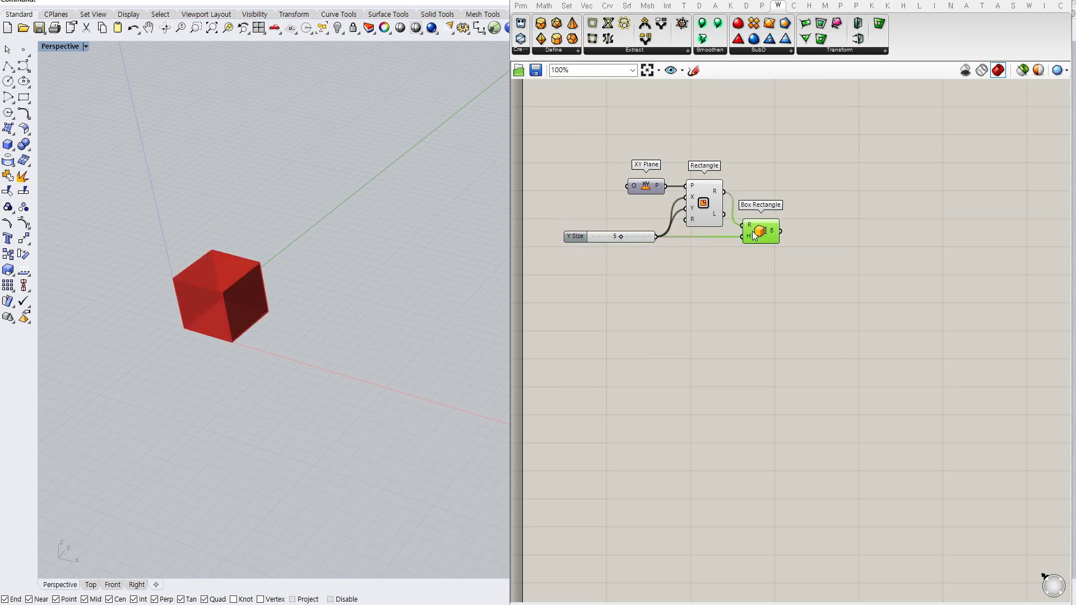
{"action": "left_click_drag", "start_coordinate": [639, 236], "coordinate": [642, 235]}
{"action": "left_click", "coordinate": [675, 258]}
- Turn off the preview of the Rectangle component so only the box is drawn
{"action": "right_click_drag", "start_coordinate": [752, 263], "coordinate": [737, 263]}
{"action": "left_click", "coordinate": [690, 205]}
{"action": "key", "text": "ctrl+q"}
{"action": "left_click", "coordinate": [715, 234]}
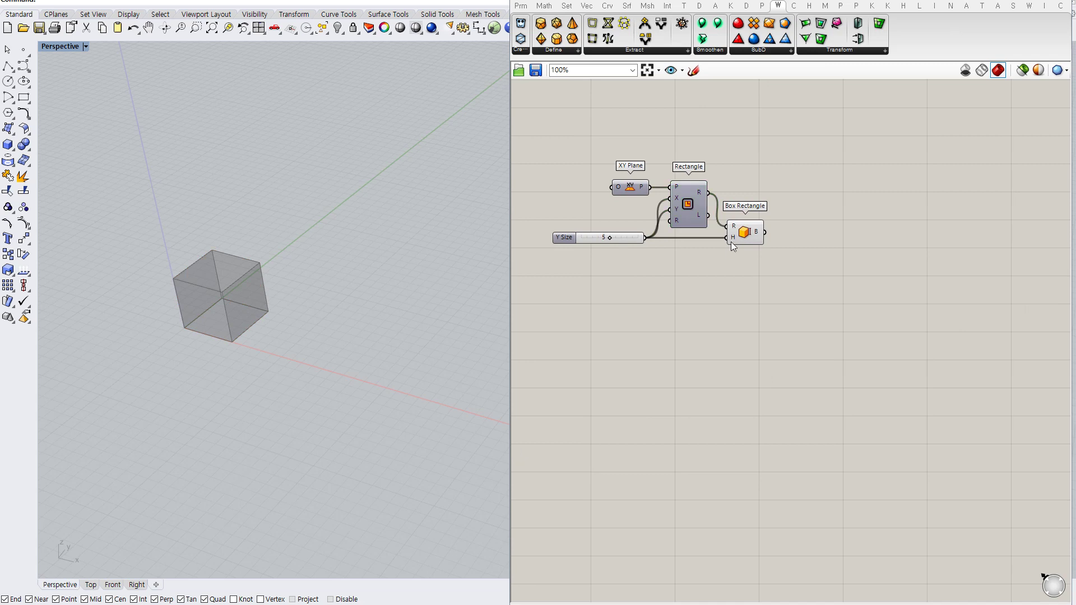
{"action": "left_click", "coordinate": [742, 234]}
{"action": "left_click", "coordinate": [829, 221]}
{"action": "right_click_drag", "start_coordinate": [813, 265], "coordinate": [801, 234]}
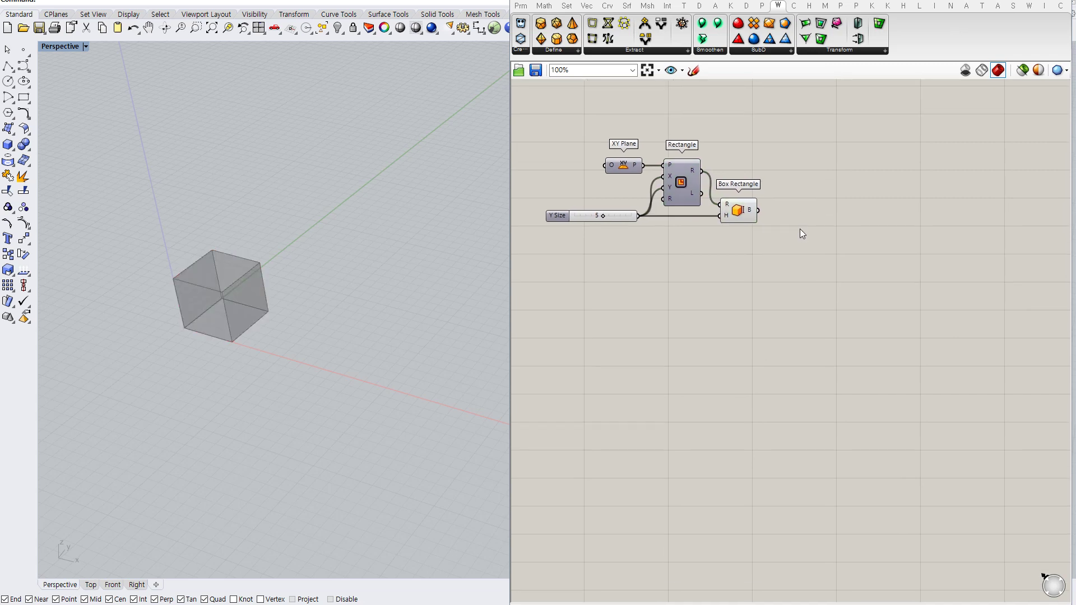
{"action": "left_click", "coordinate": [735, 216]}
{"action": "left_click", "coordinate": [731, 254]}
- Add a Move component and feed the Box Rectangle output into its geometry input
{"action": "mouse_move", "coordinate": [252, 308]}
{"action": "right_mouse_down"}
{"action": "mouse_move", "coordinate": [210, 256]}
{"action": "mouse_move", "coordinate": [264, 274]}
{"action": "mouse_move", "coordinate": [253, 294]}
{"action": "right_mouse_up"}
{"action": "scroll", "coordinate": [241, 274], "scroll_direction": "up", "scroll_amount": 8}
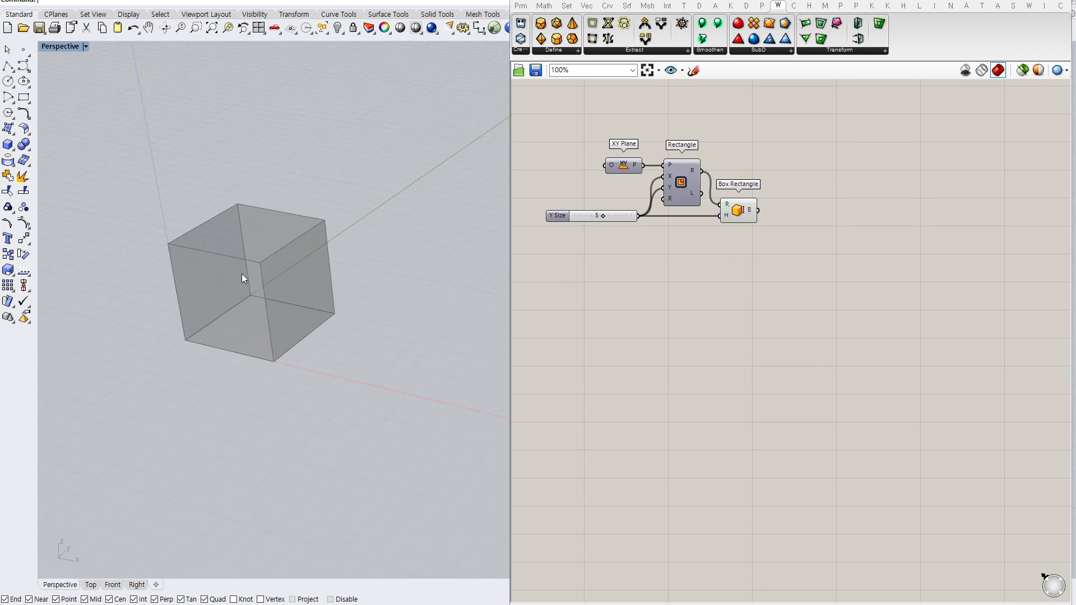
{"action": "double_click", "coordinate": [808, 224]}
{"action": "type", "text": "move"}
{"action": "key", "text": "Return"}
{"action": "left_click_drag", "start_coordinate": [758, 211], "coordinate": [795, 234]}
{"action": "left_click", "coordinate": [756, 256]}
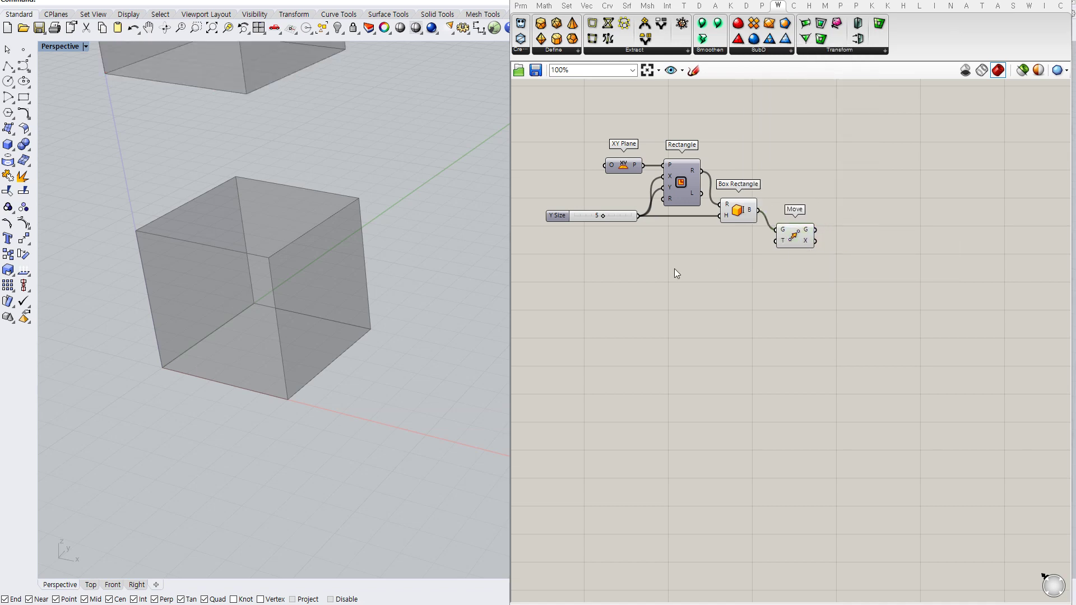
{"action": "scroll", "coordinate": [381, 292], "scroll_direction": "down", "scroll_amount": 3}
{"action": "mouse_move", "coordinate": [381, 268]}
{"action": "right_mouse_down"}
{"action": "mouse_move", "coordinate": [378, 295]}
{"action": "mouse_move", "coordinate": [381, 269]}
{"action": "right_mouse_up"}
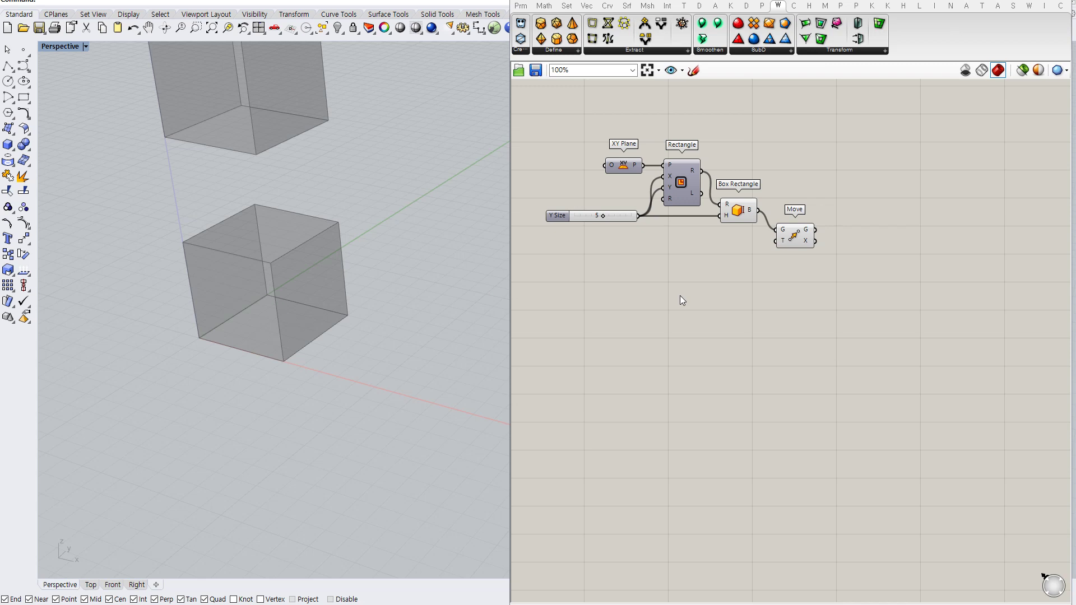
- Add a hidden-preview Construct Point driven by the size slider in X, Y and Z, and use it as the Move's translation
{"action": "double_click", "coordinate": [685, 259]}
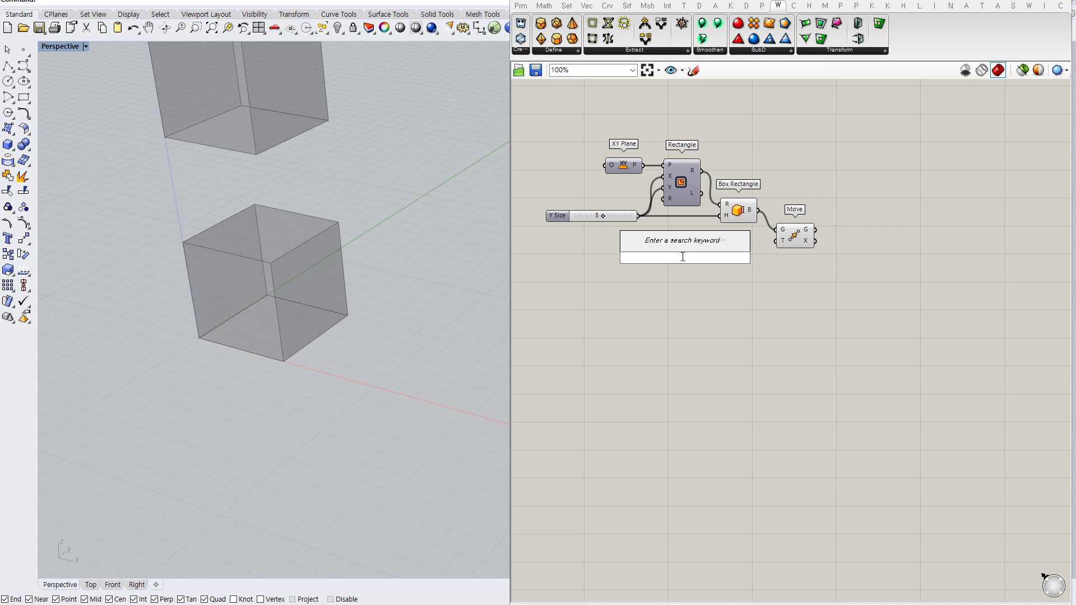
{"action": "type", "text": "xyz"}
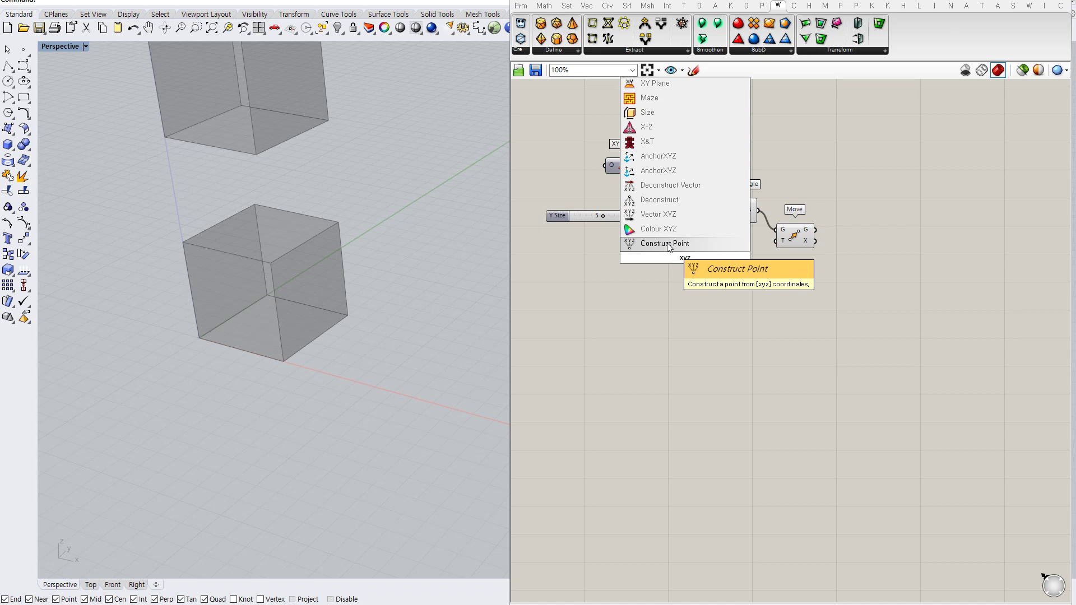
{"action": "left_click", "coordinate": [667, 243]}
{"action": "mouse_move", "coordinate": [639, 216]}
{"action": "left_mouse_down"}
{"action": "mouse_move", "coordinate": [665, 247]}
{"action": "mouse_move", "coordinate": [643, 215]}
{"action": "left_mouse_up"}
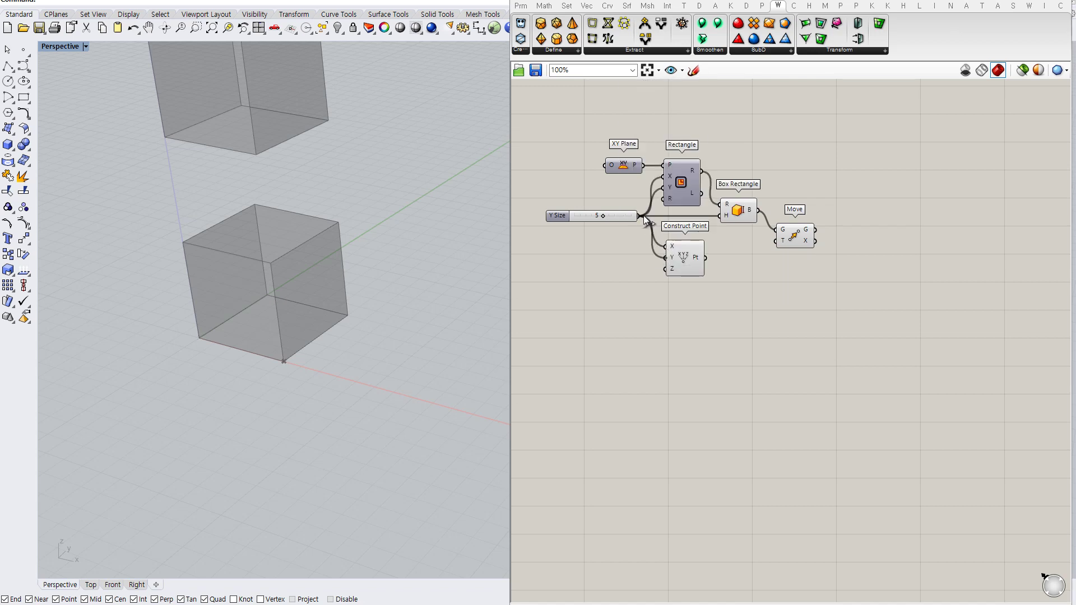
{"action": "left_click_drag", "start_coordinate": [667, 273], "coordinate": [782, 244], "text": "shift"}
{"action": "left_click", "coordinate": [762, 269]}
{"action": "left_click", "coordinate": [707, 259]}
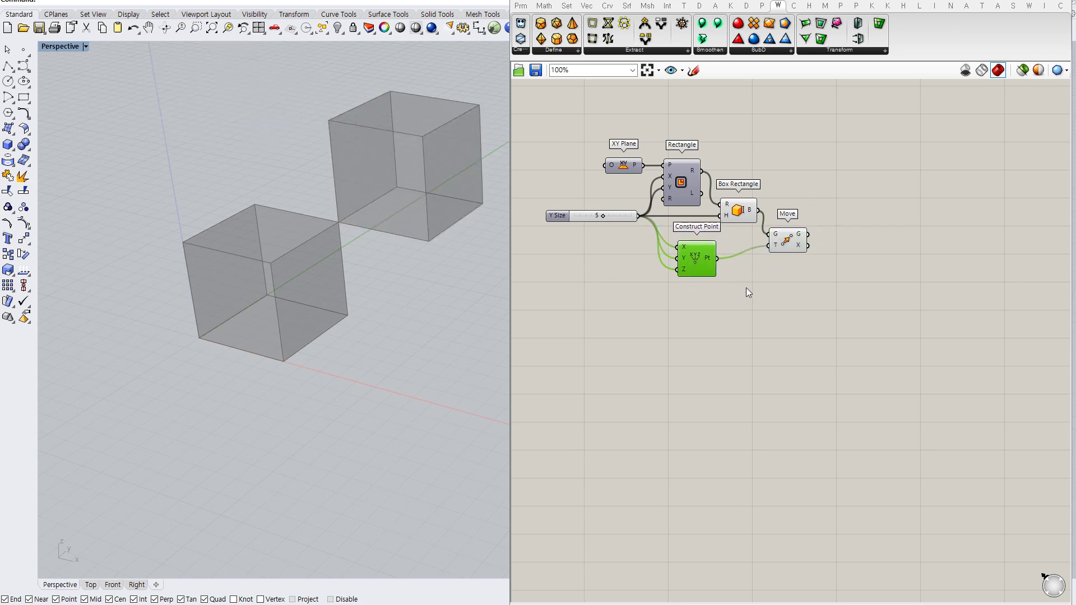
{"action": "left_click_drag", "start_coordinate": [701, 264], "coordinate": [688, 263]}
{"action": "left_click", "coordinate": [707, 283]}
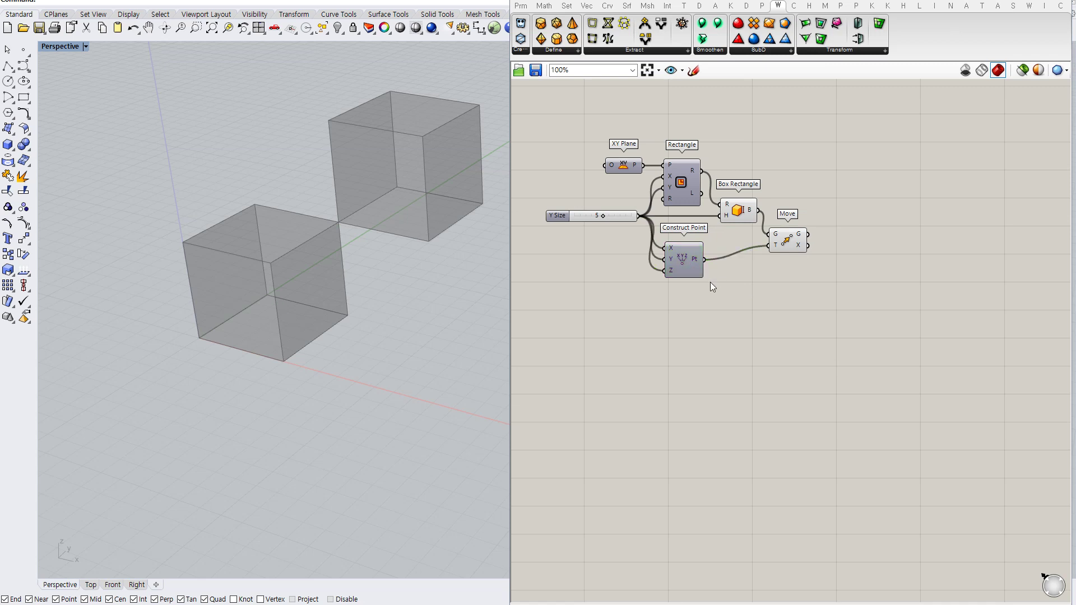
- Add a Brep Wireframe component and feed both the original box and the moved box into it
{"action": "double_click", "coordinate": [858, 197]}
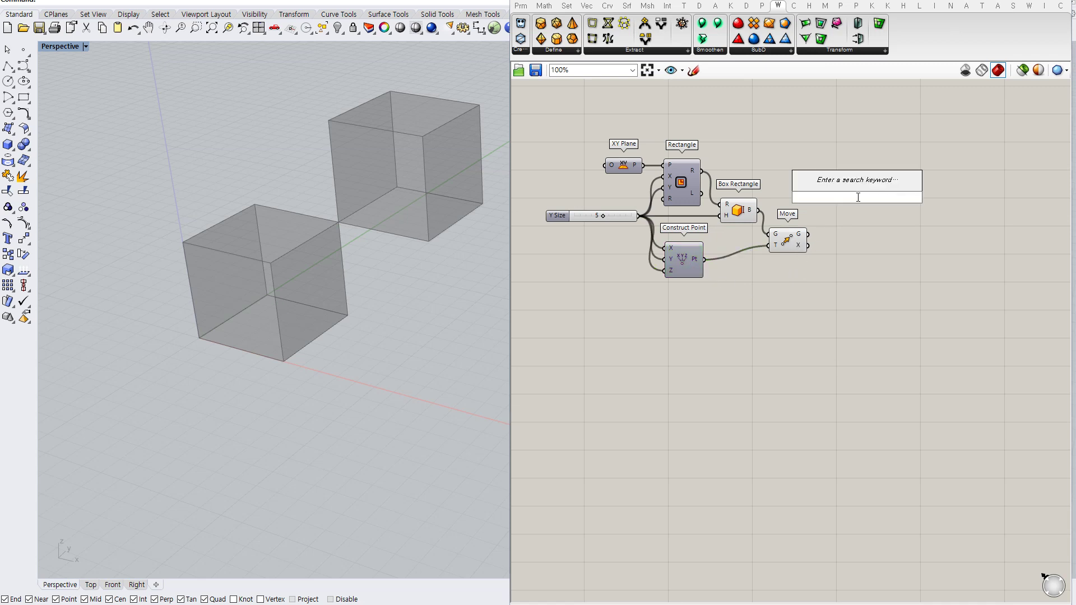
{"action": "type", "text": "wire"}
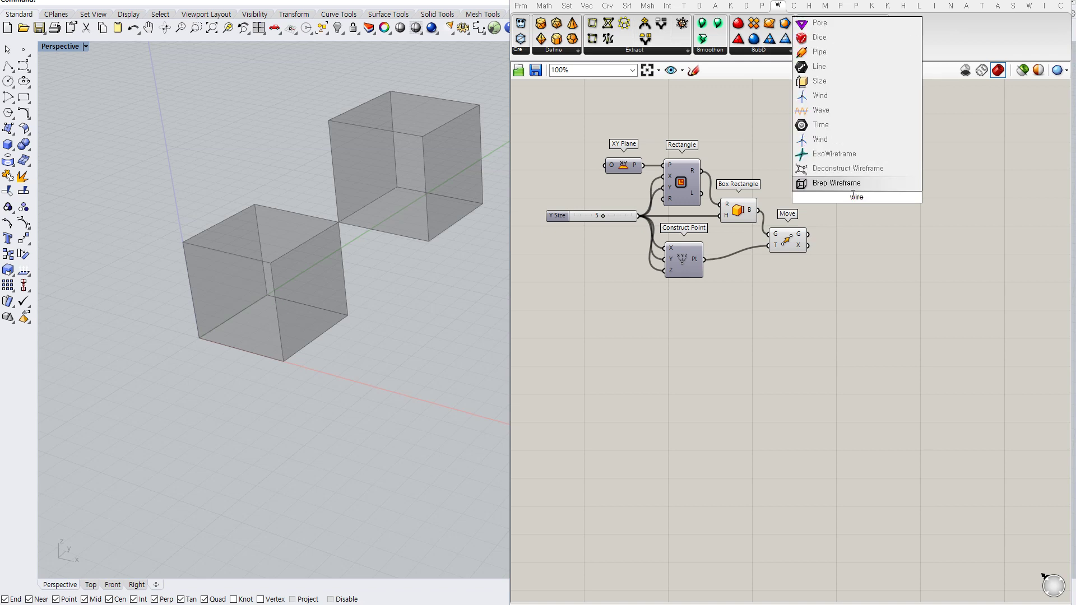
{"action": "key", "text": "Return"}
{"action": "left_click_drag", "start_coordinate": [759, 211], "coordinate": [846, 217]}
{"action": "left_click_drag", "start_coordinate": [789, 238], "coordinate": [829, 210]}
{"action": "left_click", "coordinate": [822, 237]}
{"action": "left_click_drag", "start_coordinate": [846, 216], "coordinate": [835, 217]}
- Turn off the previews of the Move and Box Rectangle components, leaving only the wireframes drawn
{"action": "left_click", "coordinate": [787, 246]}
{"action": "key", "text": "ctrl+q"}
{"action": "left_click", "coordinate": [738, 212]}
{"action": "key", "text": "ctrl+q"}
{"action": "left_click", "coordinate": [829, 230]}
- Add a Curve Middle component and feed it the Brep Wireframe curves
{"action": "right_click_drag", "start_coordinate": [912, 233], "coordinate": [788, 222]}
{"action": "double_click", "coordinate": [787, 222]}
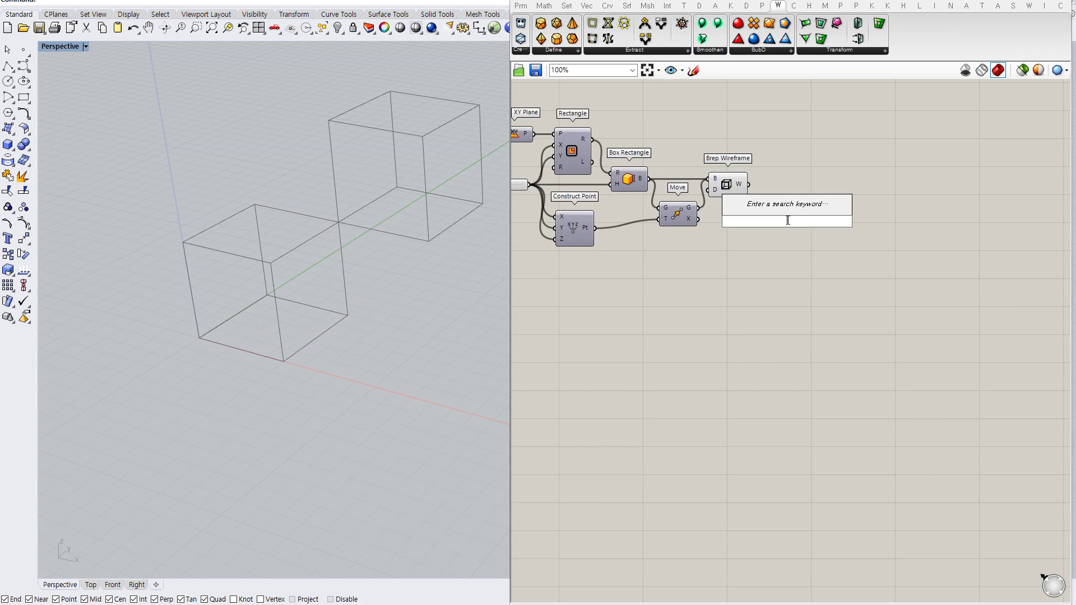
{"action": "type", "text": "curm"}
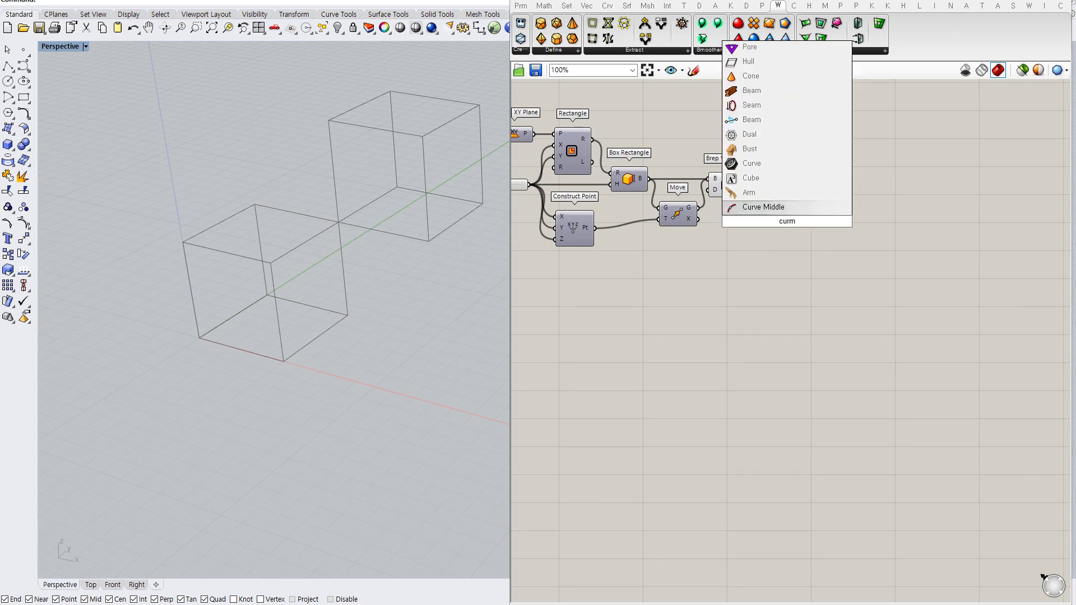
{"action": "key", "text": "Return"}
{"action": "left_click_drag", "start_coordinate": [752, 188], "coordinate": [775, 224]}
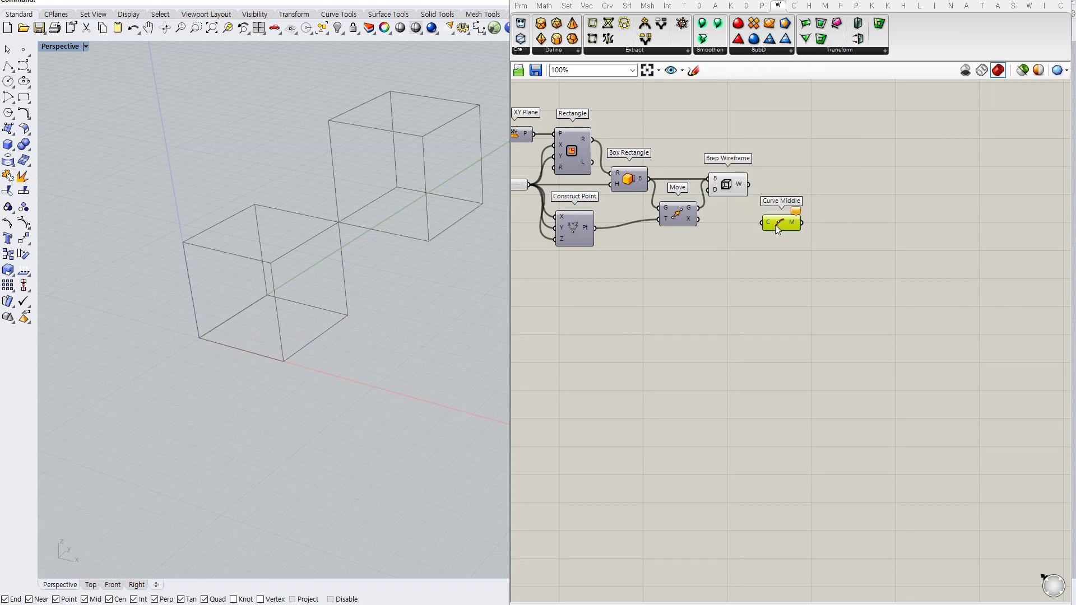
{"action": "left_click_drag", "start_coordinate": [749, 191], "coordinate": [775, 225]}
{"action": "scroll", "coordinate": [345, 264], "scroll_direction": "down", "scroll_amount": 5}
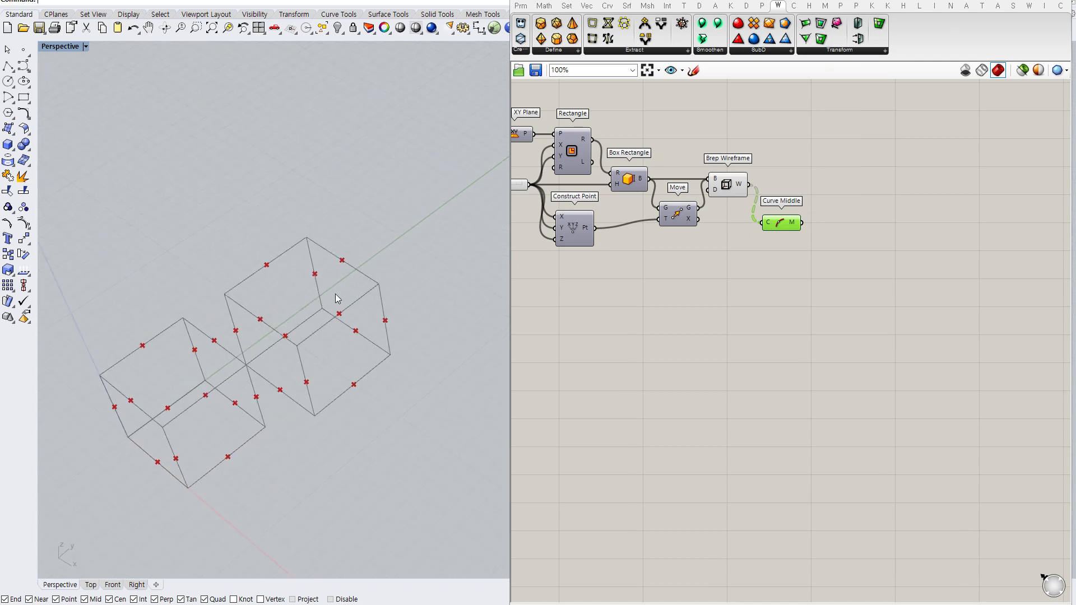
{"action": "right_click", "coordinate": [781, 222]}
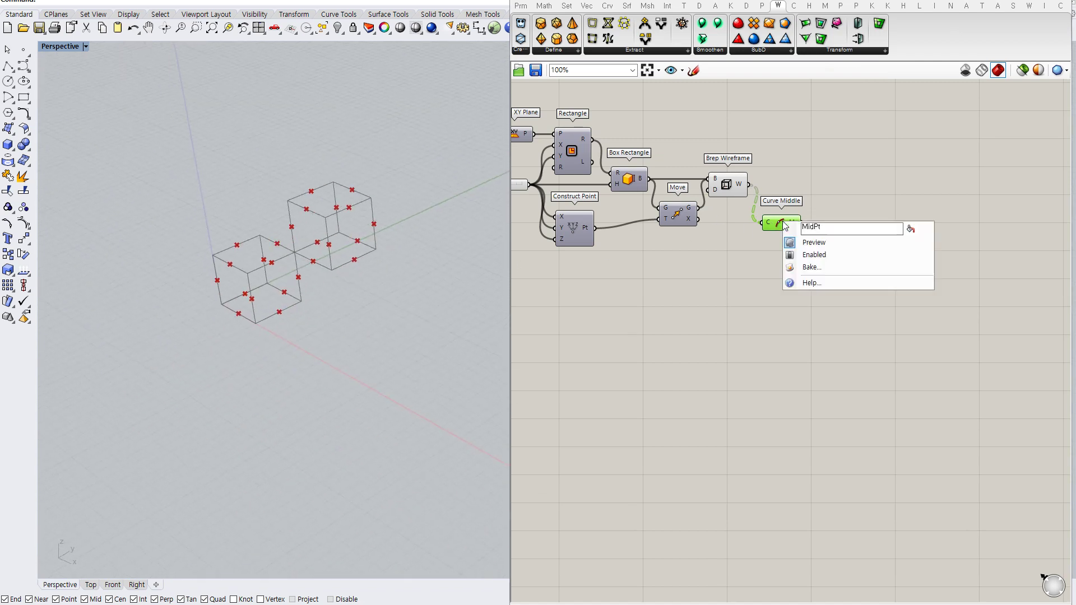
{"action": "left_click", "coordinate": [771, 241]}
{"action": "left_click", "coordinate": [781, 220]}
{"action": "middle_click", "coordinate": [781, 220]}
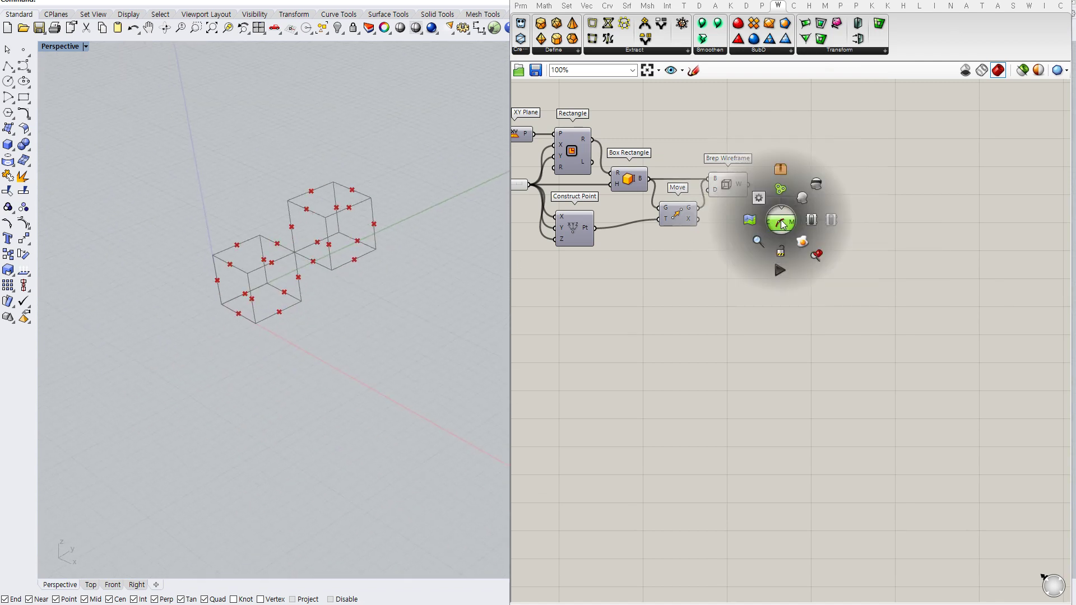
{"action": "left_click", "coordinate": [817, 255]}
{"action": "scroll", "coordinate": [151, 250], "scroll_direction": "down", "scroll_amount": 3}
{"action": "right_click_drag", "start_coordinate": [173, 255], "coordinate": [384, 232]}
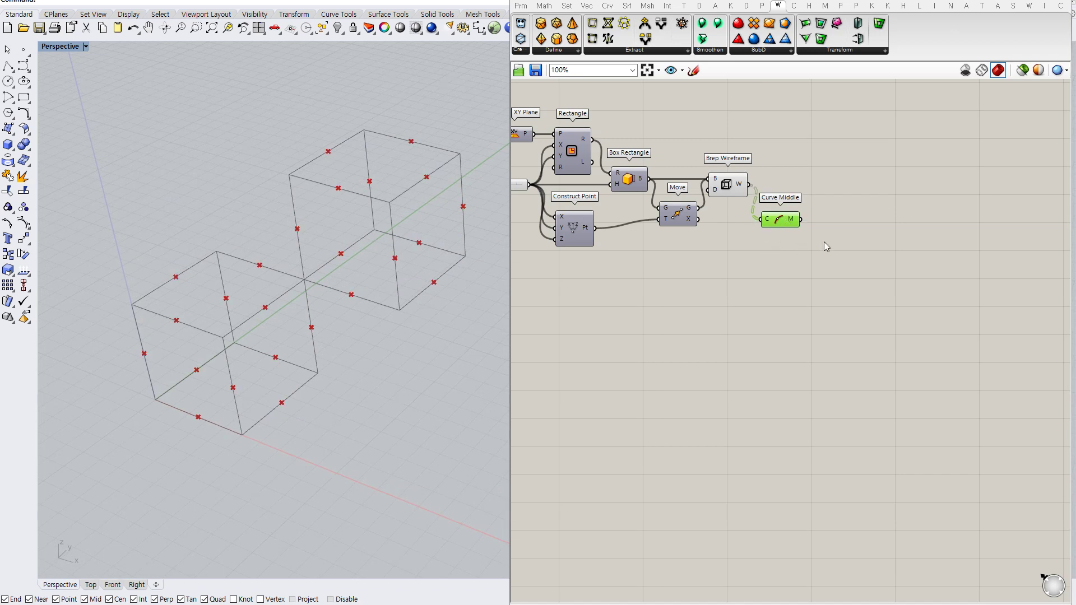
- Add a Closest Points component with the Construct Point as search point and the Curve Middle points as the cloud
{"action": "double_click", "coordinate": [830, 250]}
{"action": "type", "text": "closest"}
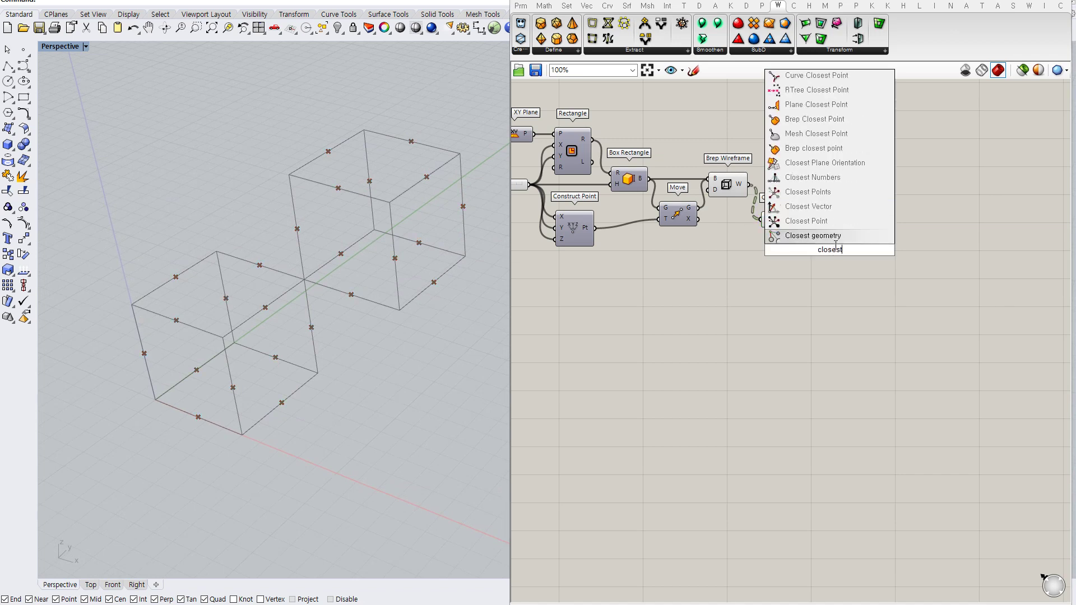
{"action": "left_click", "coordinate": [831, 192]}
{"action": "right_click_drag", "start_coordinate": [856, 195], "coordinate": [891, 191]}
{"action": "left_click", "coordinate": [805, 259]}
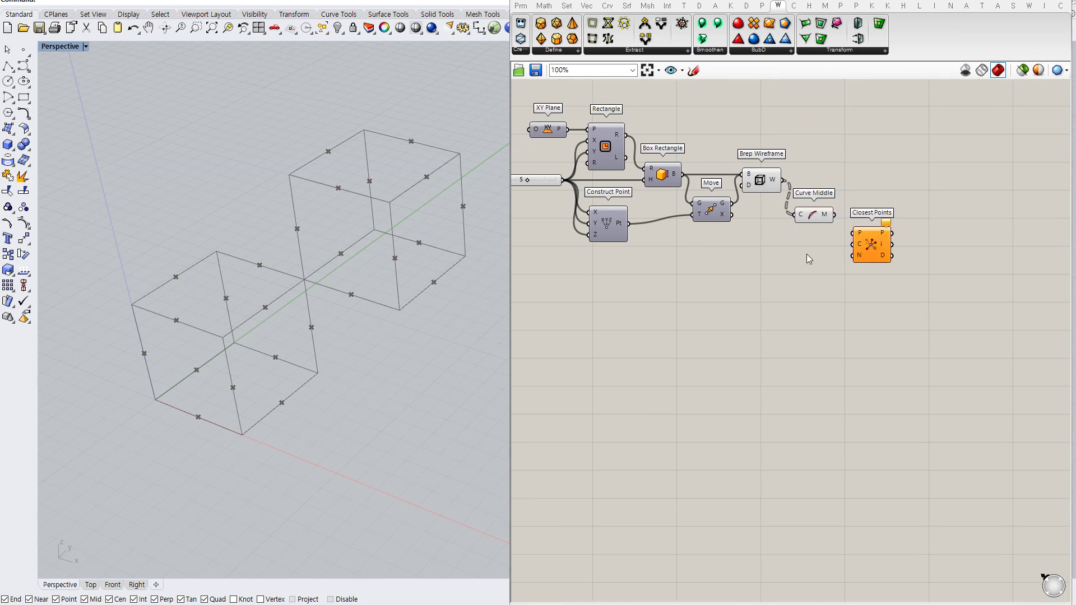
{"action": "left_click_drag", "start_coordinate": [834, 215], "coordinate": [620, 250]}
{"action": "left_click", "coordinate": [685, 256]}
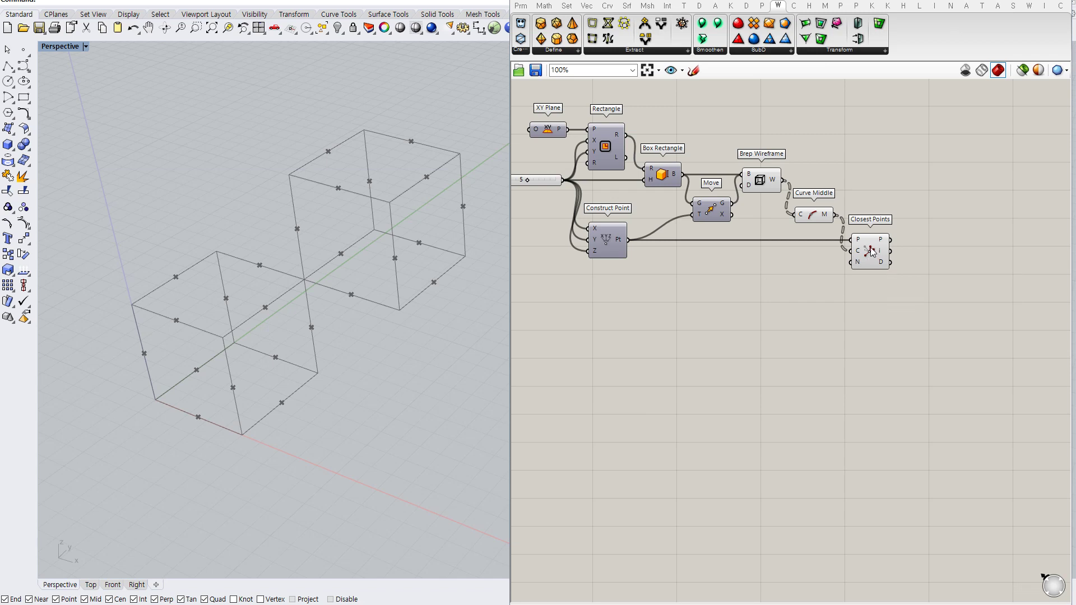
- Tidy the layout of the Curve Middle, Construct Point and Closest Points components on the canvas
{"action": "left_click_drag", "start_coordinate": [815, 215], "coordinate": [815, 218]}
{"action": "left_click_drag", "start_coordinate": [604, 243], "coordinate": [604, 234]}
{"action": "left_click", "coordinate": [683, 265]}
{"action": "left_click_drag", "start_coordinate": [870, 252], "coordinate": [861, 252]}
{"action": "right_click_drag", "start_coordinate": [904, 243], "coordinate": [899, 243]}
- Add a panel containing 3 and feed it to Closest Points as the number of points to find
{"action": "double_click", "coordinate": [785, 271]}
{"action": "type", "text": "3"}
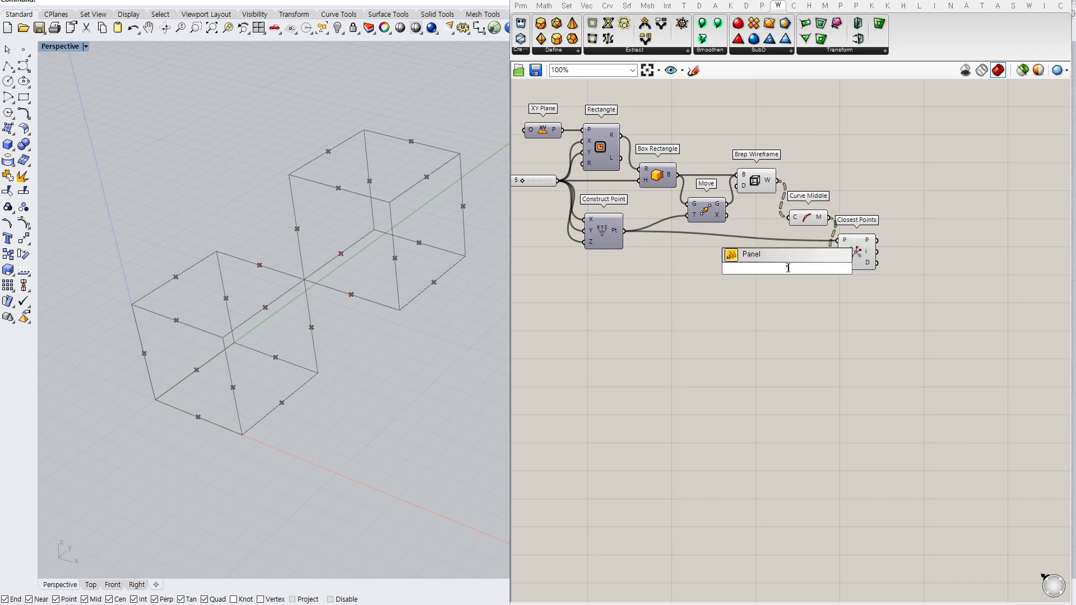
{"action": "key", "text": "Return"}
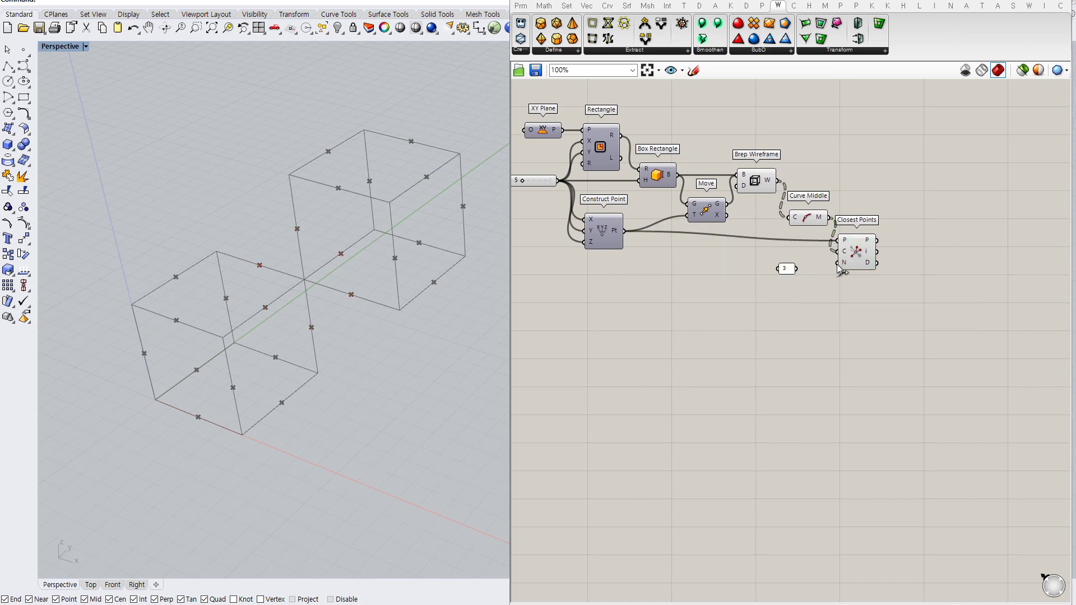
{"action": "scroll", "coordinate": [321, 300], "scroll_direction": "up", "scroll_amount": 3}
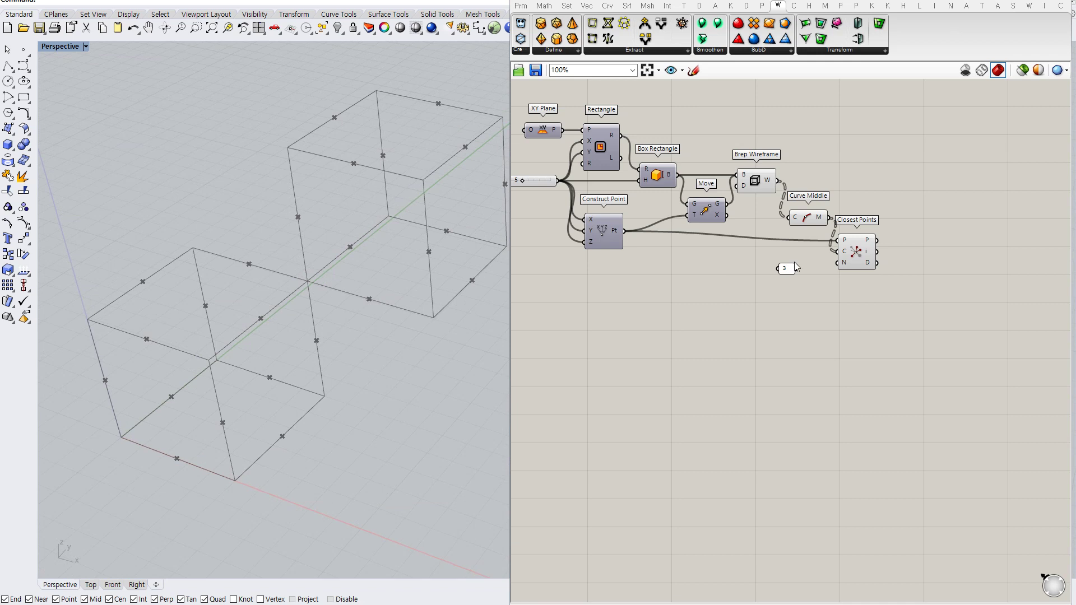
{"action": "left_click", "coordinate": [605, 232]}
{"action": "right_click_drag", "start_coordinate": [314, 299], "coordinate": [331, 253]}
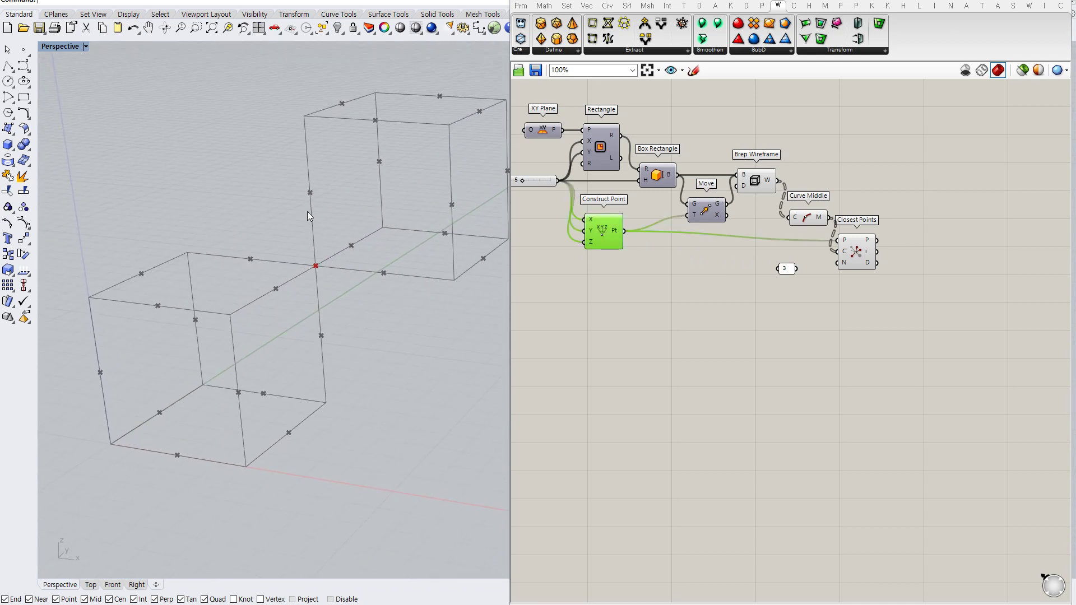
{"action": "left_click_drag", "start_coordinate": [836, 262], "coordinate": [858, 249]}
{"action": "left_click", "coordinate": [834, 274]}
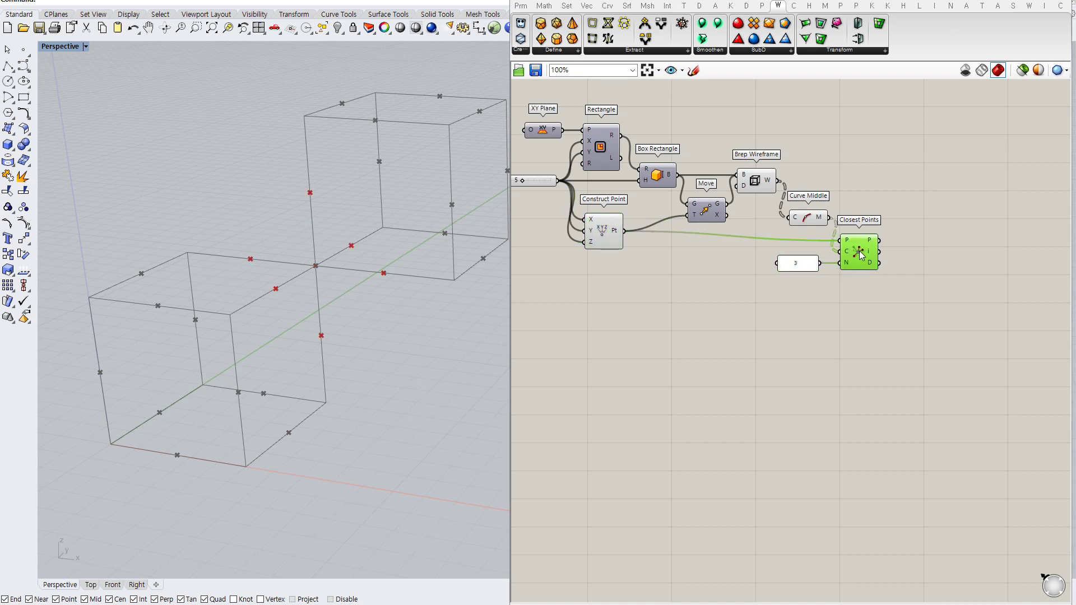
- Add a Cull Index component and feed it the Brep Wireframe curves and the Closest Points indices
{"action": "right_click_drag", "start_coordinate": [919, 261], "coordinate": [854, 267]}
{"action": "left_click", "coordinate": [855, 267]}
{"action": "right_click_drag", "start_coordinate": [860, 215], "coordinate": [867, 229]}
{"action": "double_click", "coordinate": [867, 229]}
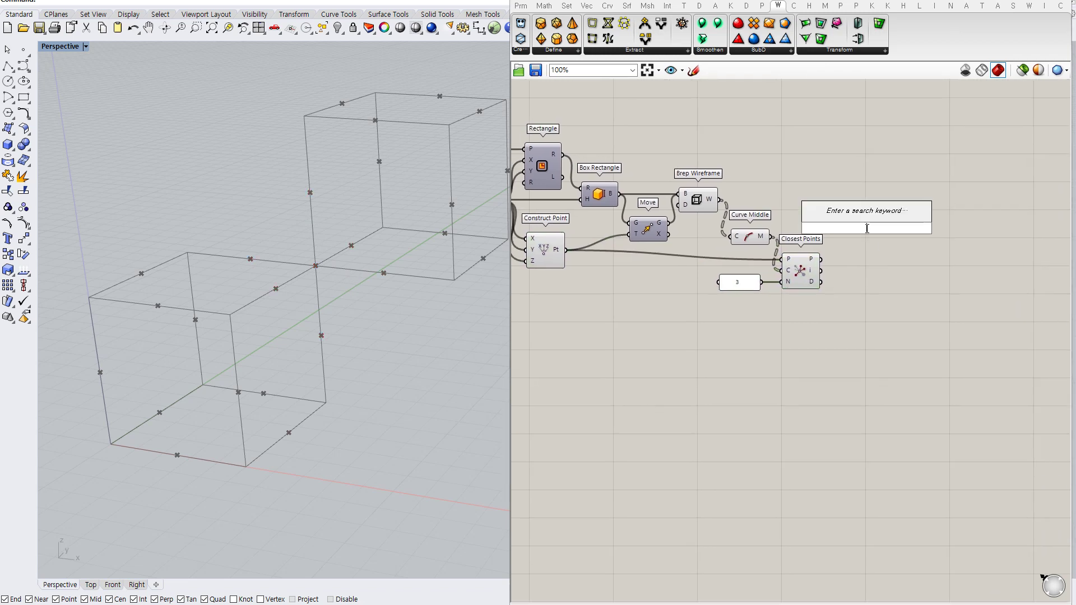
{"action": "type", "text": "cu"}
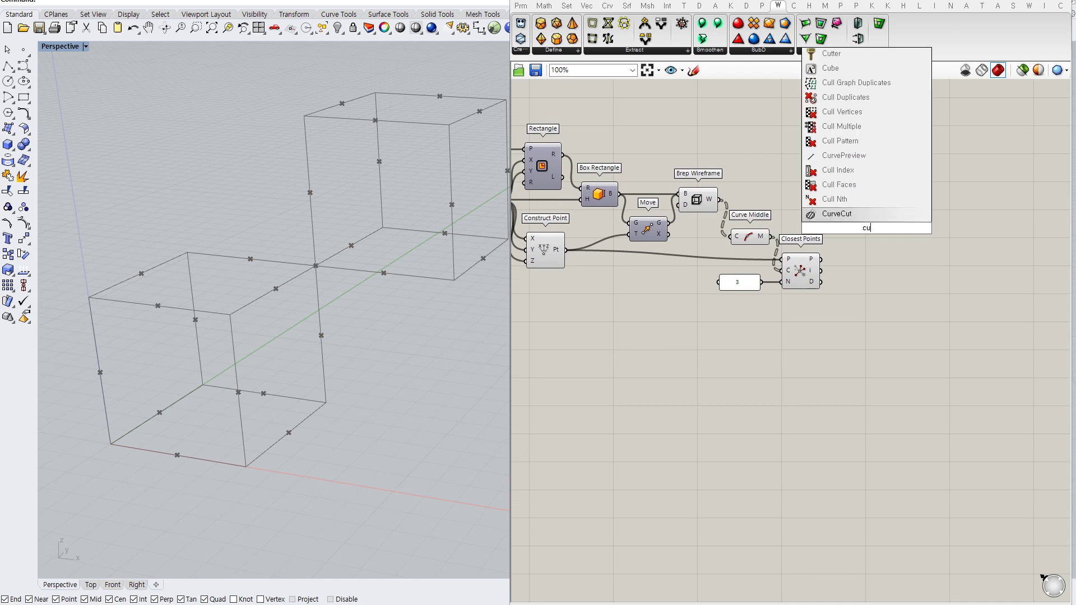
{"action": "type", "text": "ll"}
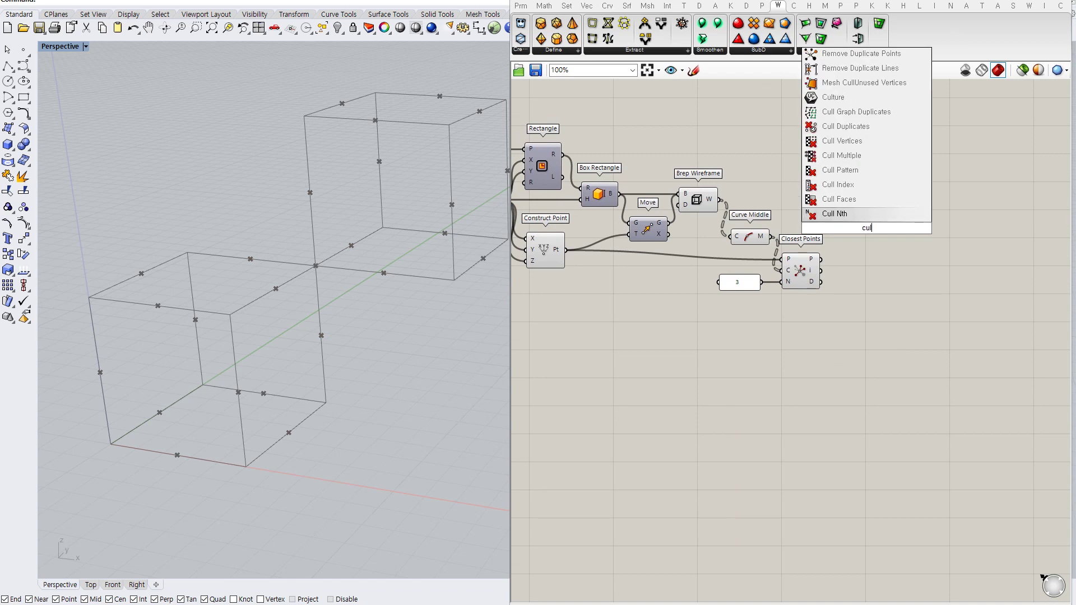
{"action": "left_click", "coordinate": [864, 188]}
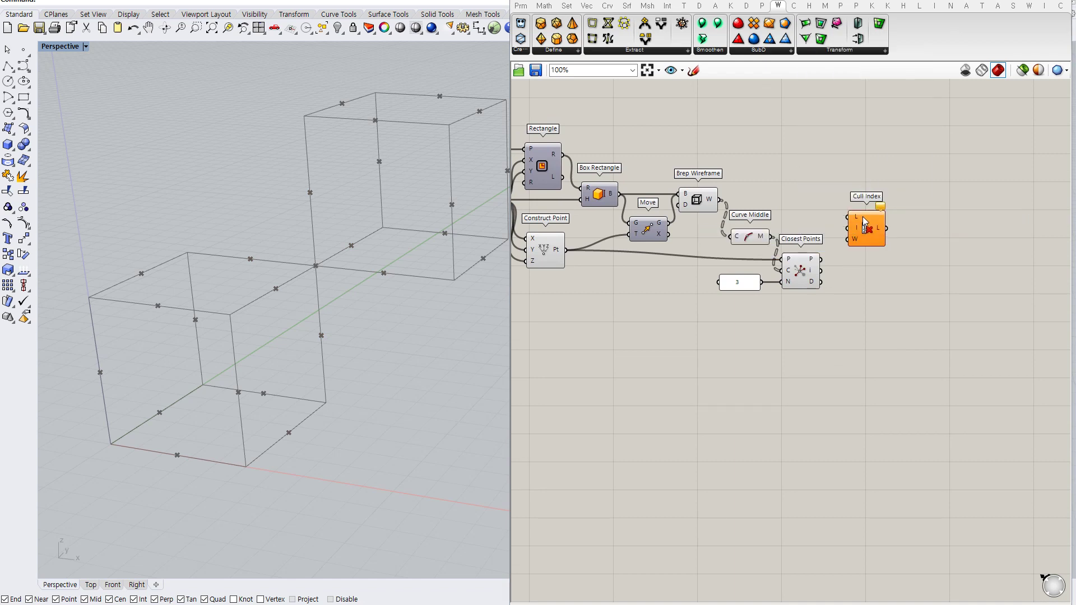
{"action": "left_click_drag", "start_coordinate": [853, 237], "coordinate": [827, 280]}
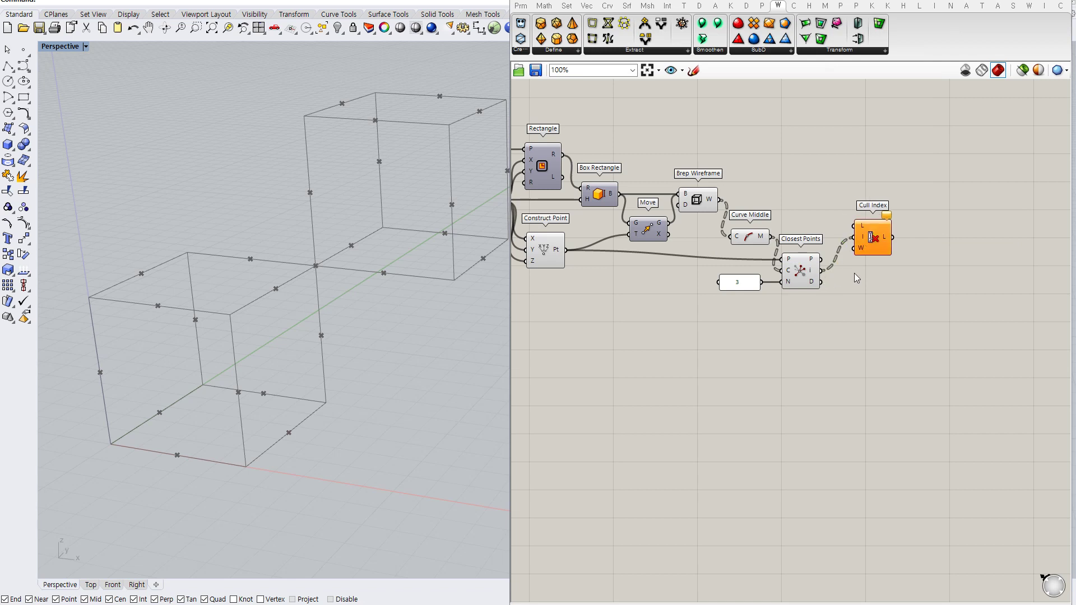
{"action": "right_click_drag", "start_coordinate": [879, 273], "coordinate": [897, 284]}
{"action": "left_click_drag", "start_coordinate": [746, 214], "coordinate": [872, 237]}
{"action": "right_click_drag", "start_coordinate": [890, 300], "coordinate": [859, 288]}
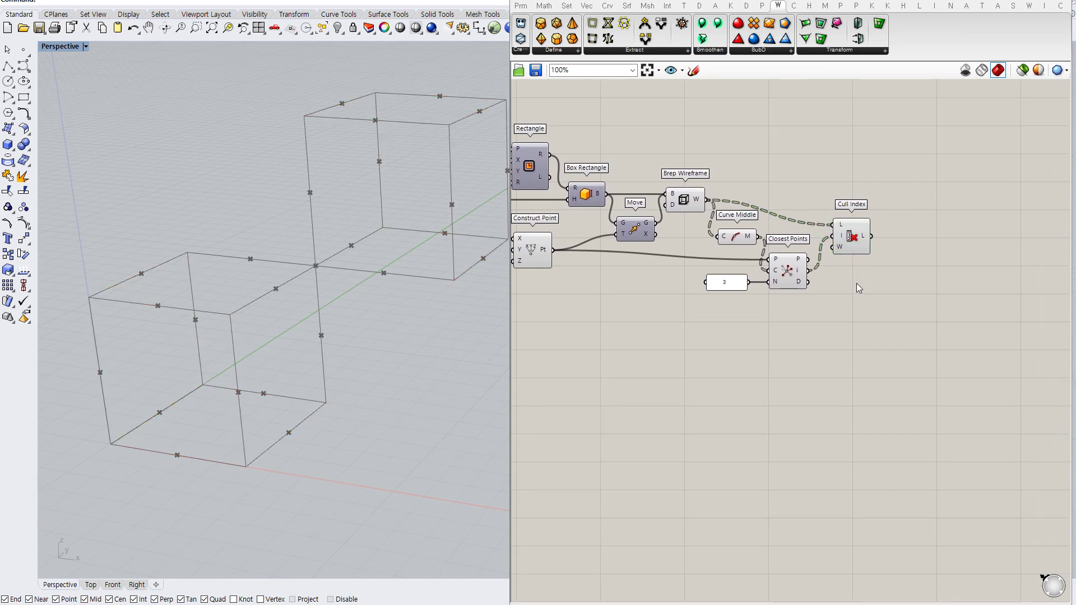
- Move the Cull Index component lower on the canvas and inspect the edges it outputs in the viewport
{"action": "left_click", "coordinate": [854, 246]}
{"action": "left_click_drag", "start_coordinate": [853, 247], "coordinate": [850, 272]}
{"action": "scroll", "coordinate": [371, 307], "scroll_direction": "down", "scroll_amount": 4}
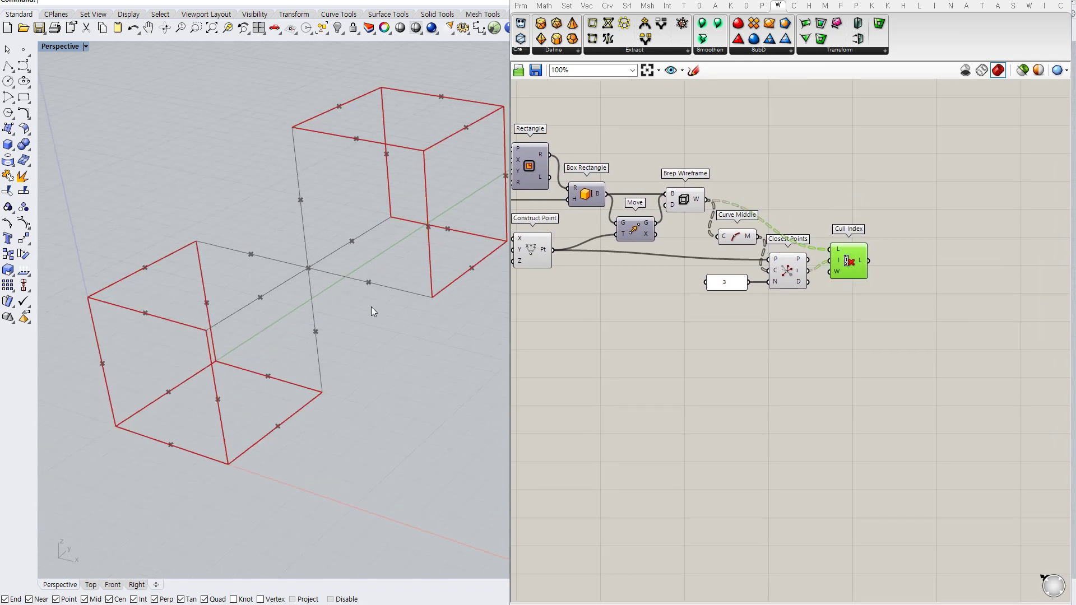
{"action": "scroll", "coordinate": [396, 312], "scroll_direction": "up", "scroll_amount": 4}
{"action": "left_click", "coordinate": [879, 283]}
{"action": "left_click", "coordinate": [847, 261]}
- Add a List Item component above Cull Index, with the Brep Wireframe curves as list and the Closest Points indices as index
{"action": "right_click_drag", "start_coordinate": [853, 290], "coordinate": [853, 311]}
{"action": "left_click", "coordinate": [844, 229]}
{"action": "double_click", "coordinate": [844, 229]}
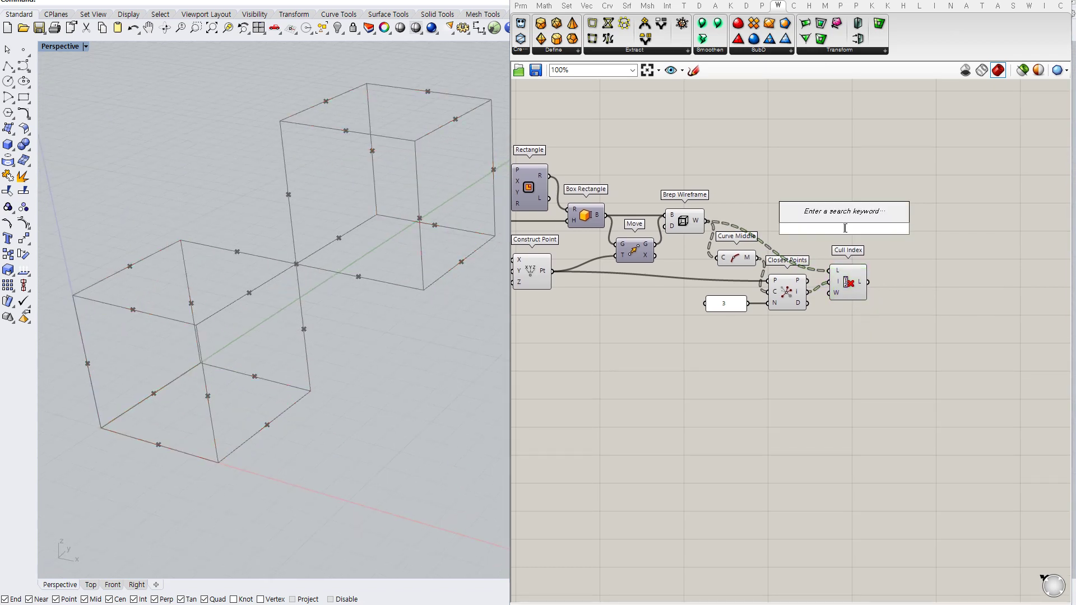
{"action": "type", "text": "ls"}
{"action": "key", "text": "Return"}
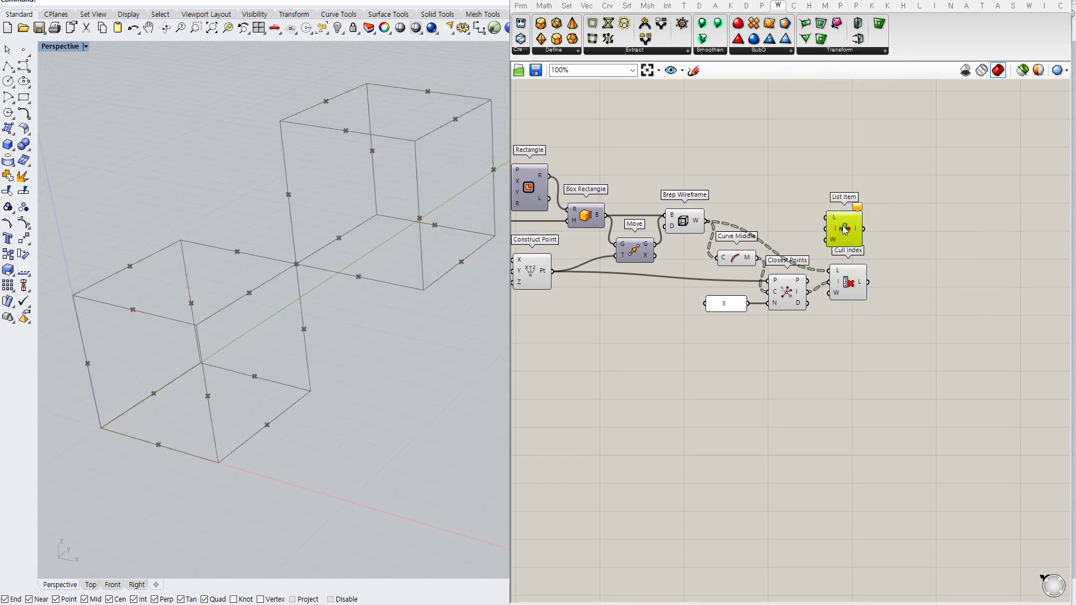
{"action": "left_click_drag", "start_coordinate": [833, 217], "coordinate": [707, 220]}
{"action": "left_click_drag", "start_coordinate": [854, 224], "coordinate": [849, 230]}
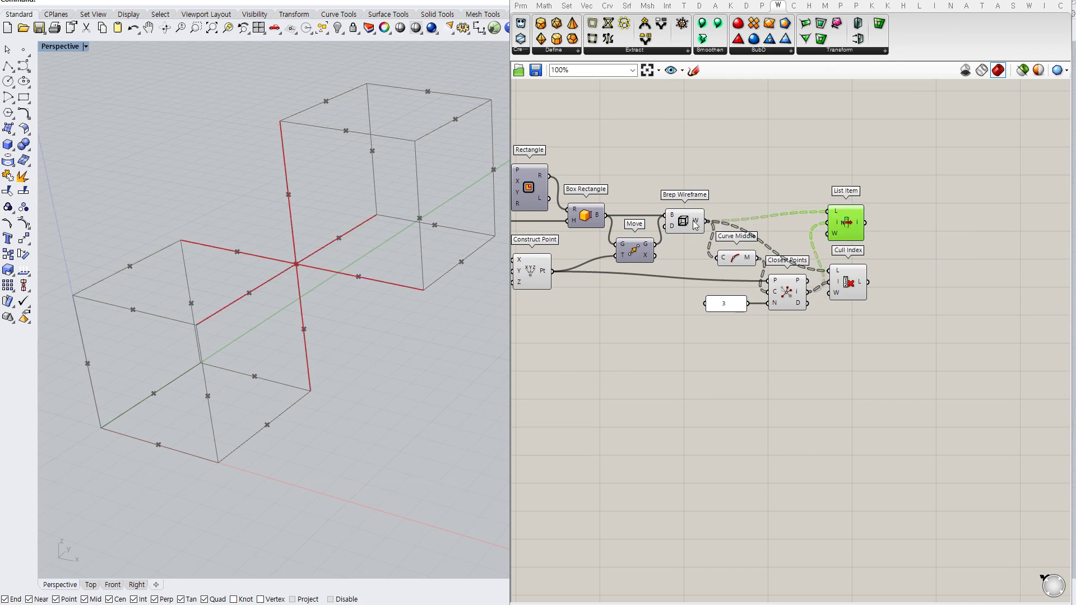
- Turn off the previews of the Brep Wireframe, Curve Middle and Closest Points components
{"action": "left_click", "coordinate": [695, 226]}
{"action": "left_click", "coordinate": [861, 323]}
{"action": "left_click", "coordinate": [741, 261]}
{"action": "left_click", "coordinate": [793, 303]}
{"action": "left_click", "coordinate": [837, 325]}
{"action": "left_click", "coordinate": [847, 223]}
{"action": "right_click_drag", "start_coordinate": [460, 286], "coordinate": [381, 274]}
{"action": "left_click", "coordinate": [825, 368]}
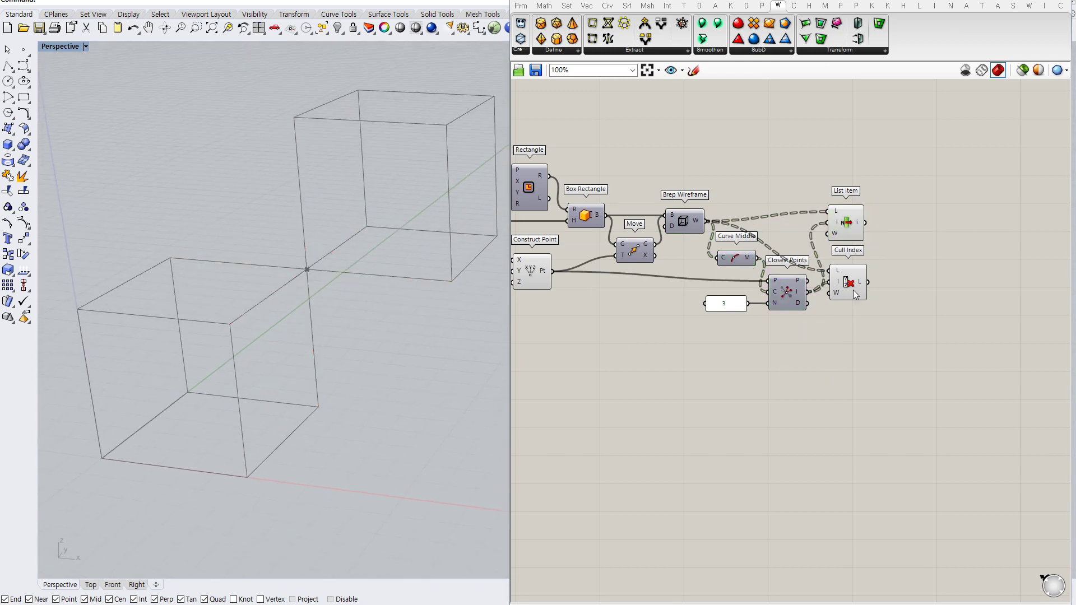
{"action": "left_click", "coordinate": [855, 286]}
{"action": "left_click", "coordinate": [852, 329]}
{"action": "right_click_drag", "start_coordinate": [852, 329], "coordinate": [844, 341]}
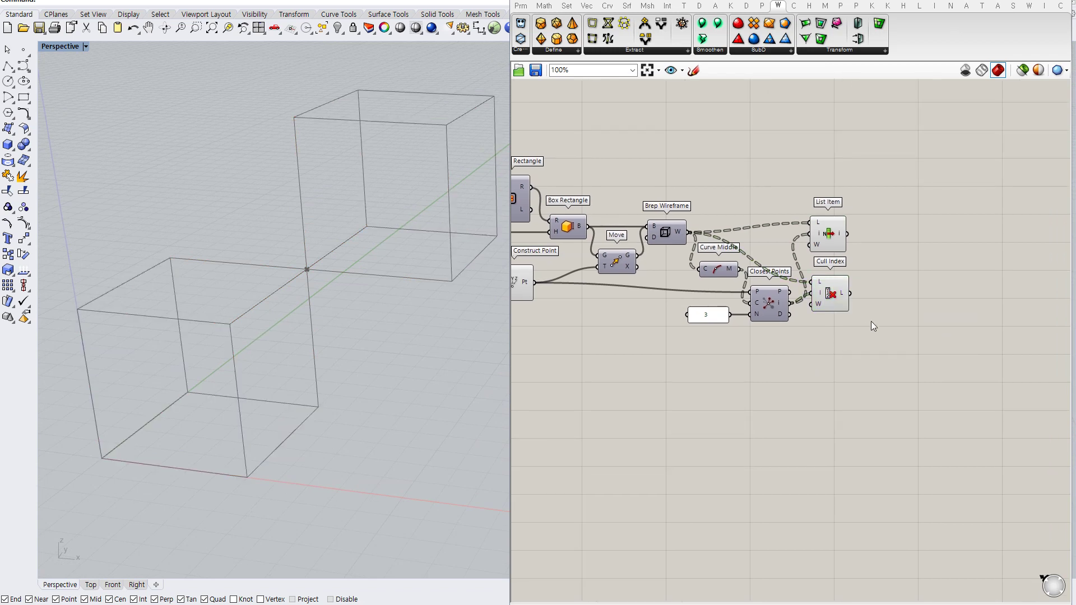
- Add a Distance component and place it beyond the List Item and Cull Index components
{"action": "double_click", "coordinate": [902, 258]}
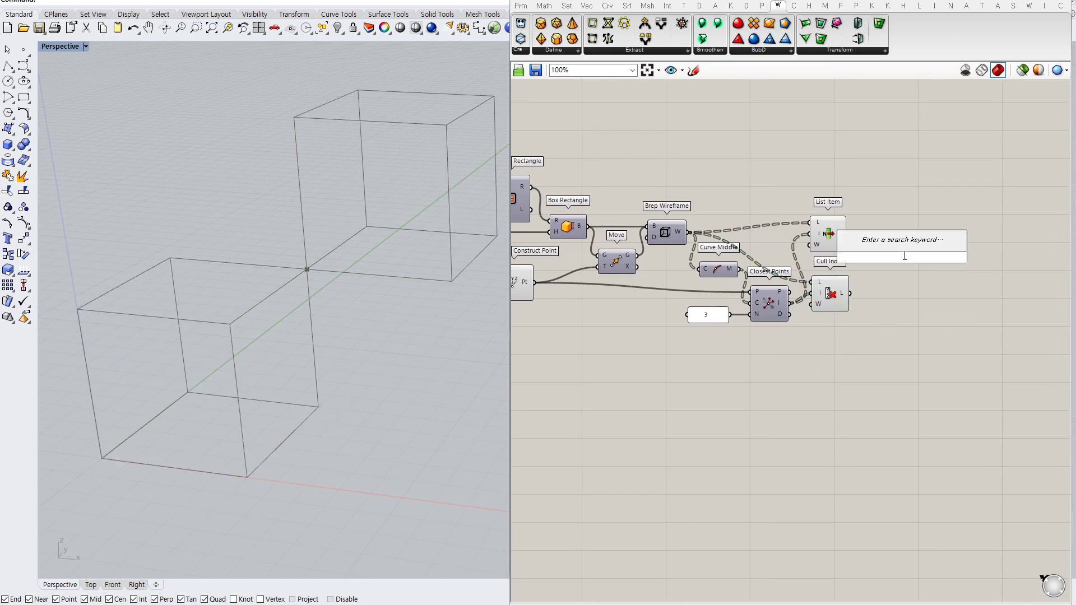
{"action": "type", "text": "distance"}
{"action": "left_click", "coordinate": [897, 247]}
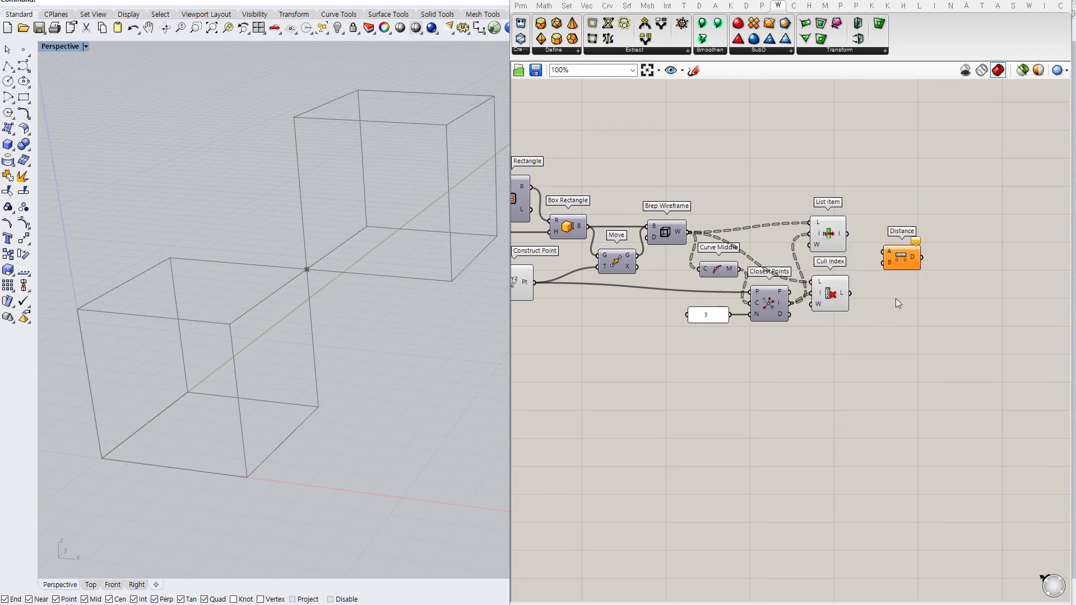
{"action": "right_click_drag", "start_coordinate": [896, 299], "coordinate": [863, 299]}
{"action": "left_click", "coordinate": [807, 235]}
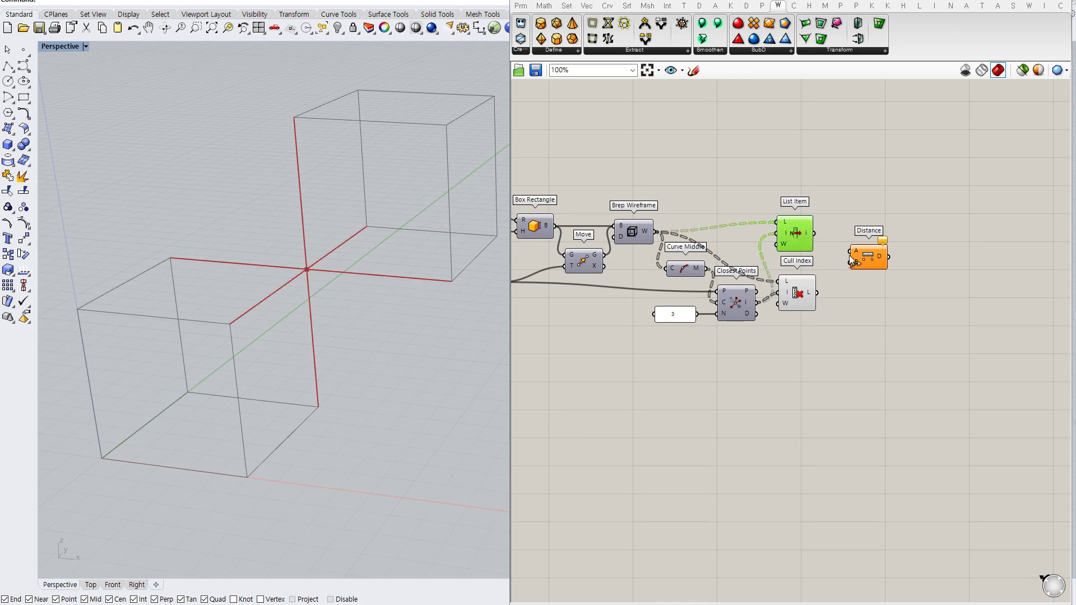
{"action": "left_click_drag", "start_coordinate": [851, 261], "coordinate": [887, 267]}
- Add an End Points component for the List Item curves and feed its start points to Distance input A
{"action": "double_click", "coordinate": [864, 219]}
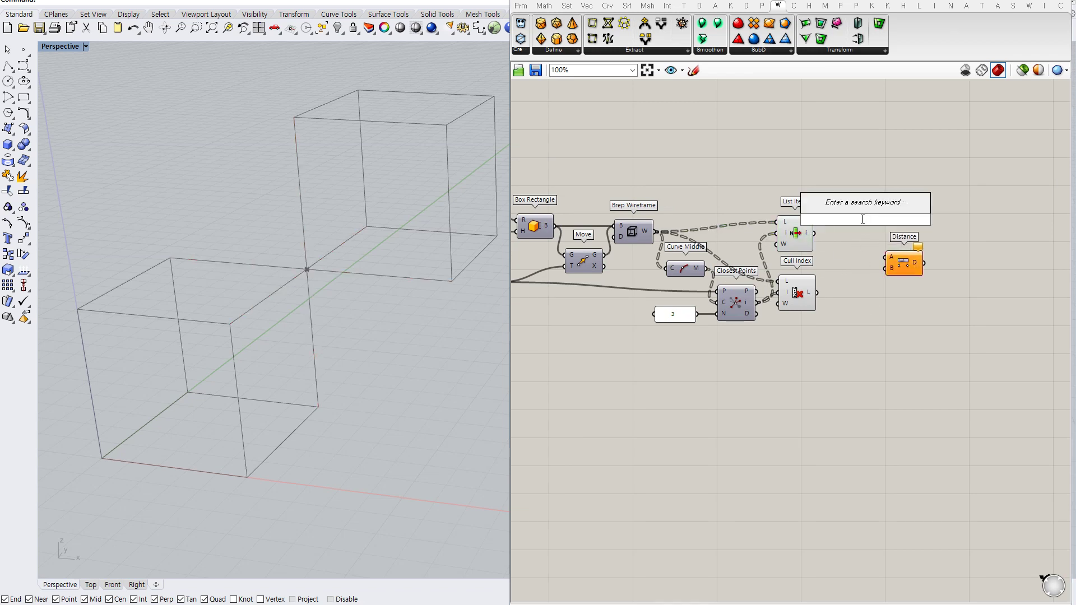
{"action": "type", "text": "end"}
{"action": "left_click", "coordinate": [873, 209]}
{"action": "left_click_drag", "start_coordinate": [847, 220], "coordinate": [879, 259]}
{"action": "left_click", "coordinate": [795, 233]}
{"action": "left_click", "coordinate": [887, 209]}
{"action": "left_click_drag", "start_coordinate": [901, 260], "coordinate": [898, 266]}
- Feed the Construct Point output to Distance input B and adjust the component layout
{"action": "left_click", "coordinate": [866, 305]}
{"action": "right_click_drag", "start_coordinate": [802, 330], "coordinate": [851, 284]}
{"action": "left_click_drag", "start_coordinate": [878, 300], "coordinate": [786, 298]}
{"action": "left_click", "coordinate": [632, 272]}
{"action": "right_click_drag", "start_coordinate": [630, 271], "coordinate": [678, 259]}
{"action": "left_click_drag", "start_coordinate": [579, 221], "coordinate": [960, 227]}
{"action": "left_click_drag", "start_coordinate": [1002, 216], "coordinate": [989, 229]}
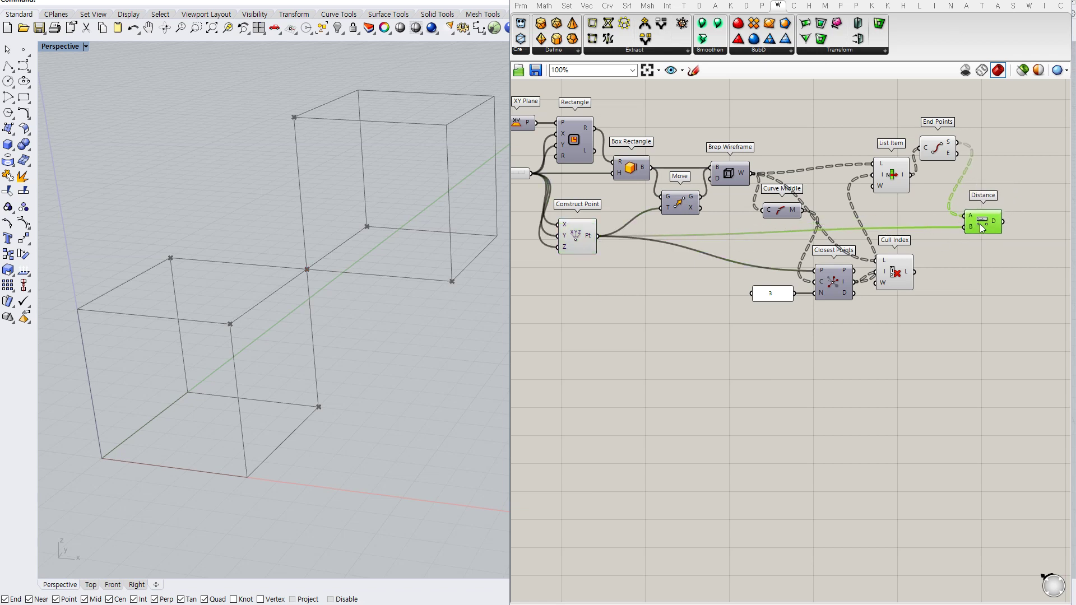
{"action": "left_click_drag", "start_coordinate": [567, 243], "coordinate": [572, 234]}
- Rearrange Curve Middle, the panel containing 3, Closest Points and Cull Index into a compact row below Brep Wireframe
{"action": "left_click", "coordinate": [695, 281]}
{"action": "right_click_drag", "start_coordinate": [700, 283], "coordinate": [673, 278]}
{"action": "left_click_drag", "start_coordinate": [760, 204], "coordinate": [798, 261]}
{"action": "left_click_drag", "start_coordinate": [884, 268], "coordinate": [892, 245]}
{"action": "left_click_drag", "start_coordinate": [804, 255], "coordinate": [743, 270]}
{"action": "left_click_drag", "start_coordinate": [805, 265], "coordinate": [743, 283]}
{"action": "left_click", "coordinate": [730, 316]}
{"action": "right_click_drag", "start_coordinate": [859, 287], "coordinate": [810, 291]}
{"action": "left_click", "coordinate": [825, 252]}
{"action": "left_click_drag", "start_coordinate": [825, 251], "coordinate": [821, 253]}
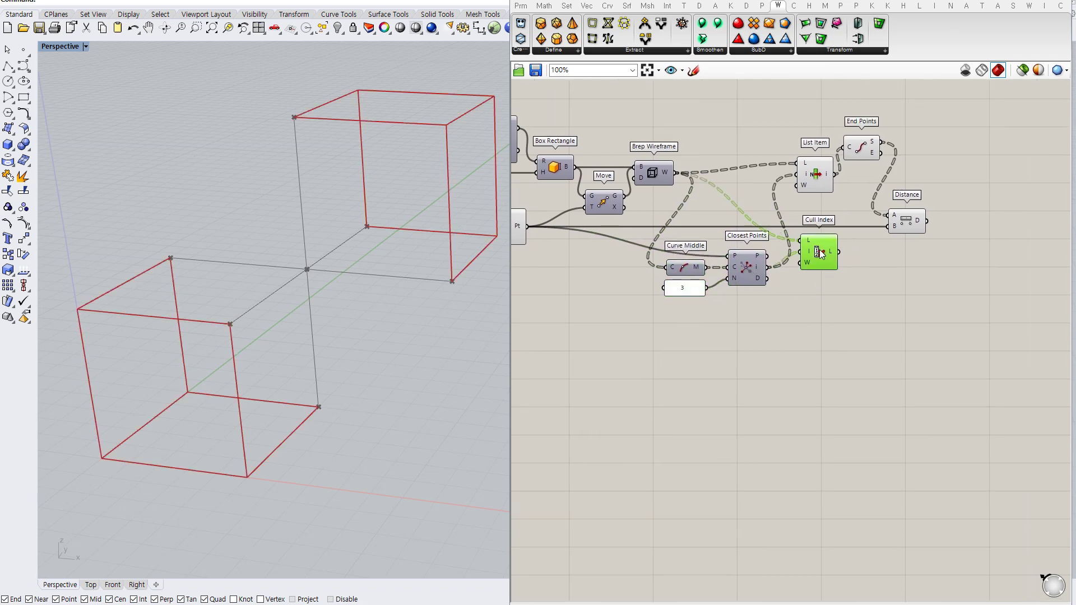
- Tidy the positions of the List Item, End Points and Distance components on the canvas
{"action": "left_click", "coordinate": [815, 175]}
{"action": "left_click_drag", "start_coordinate": [815, 175], "coordinate": [813, 184]}
{"action": "left_click_drag", "start_coordinate": [862, 147], "coordinate": [862, 160]}
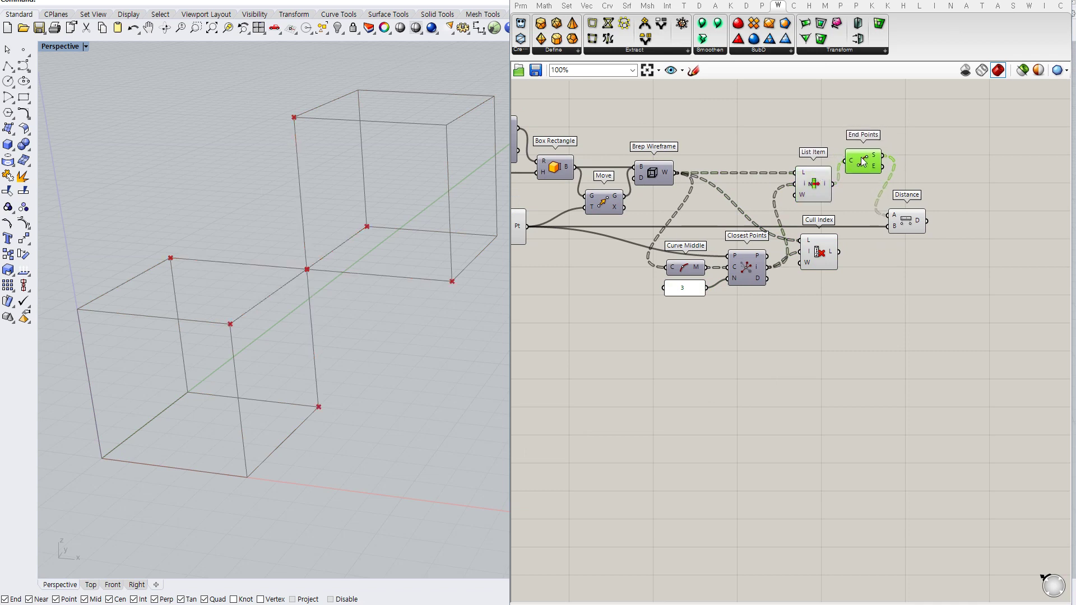
{"action": "right_click_drag", "start_coordinate": [1003, 160], "coordinate": [929, 170]}
{"action": "left_click_drag", "start_coordinate": [835, 239], "coordinate": [828, 237]}
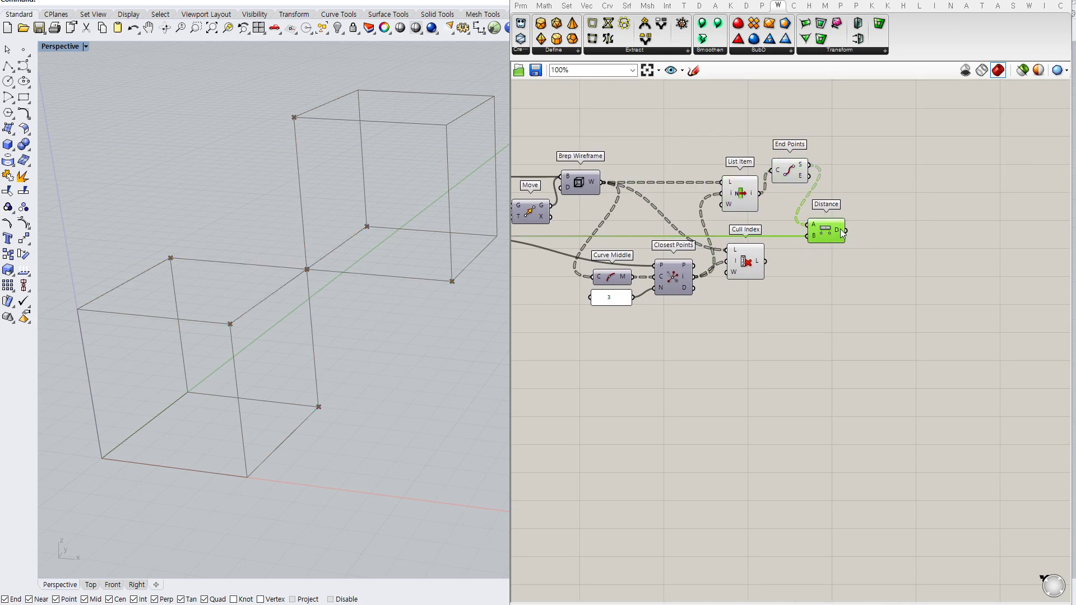
- Add a Smaller Than component and feed the Distance output to its A input
{"action": "right_click_drag", "start_coordinate": [884, 238], "coordinate": [878, 261]}
{"action": "left_click", "coordinate": [879, 262]}
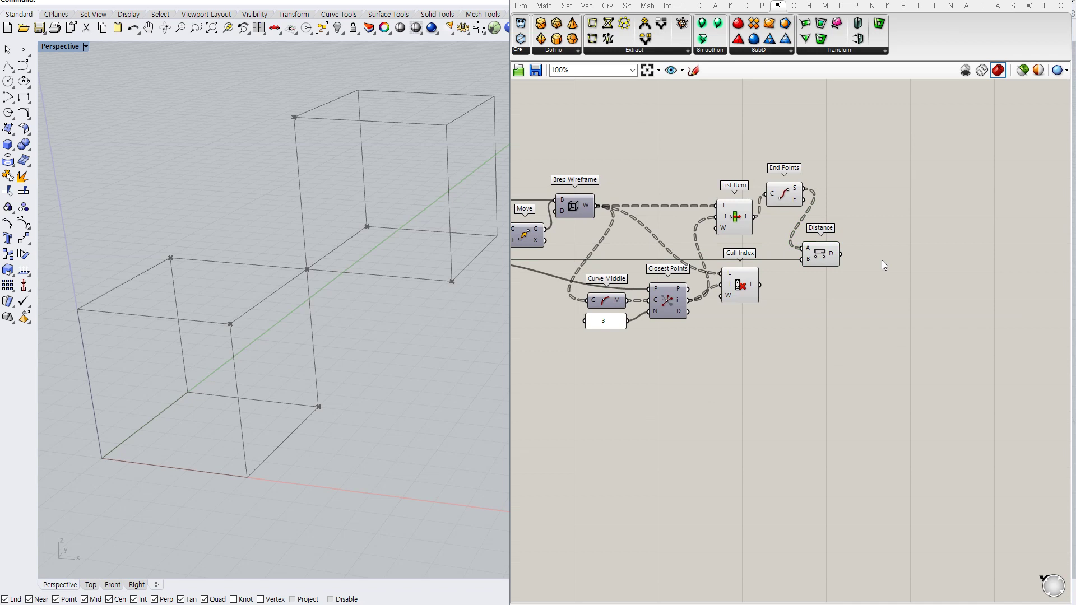
{"action": "double_click", "coordinate": [882, 261]}
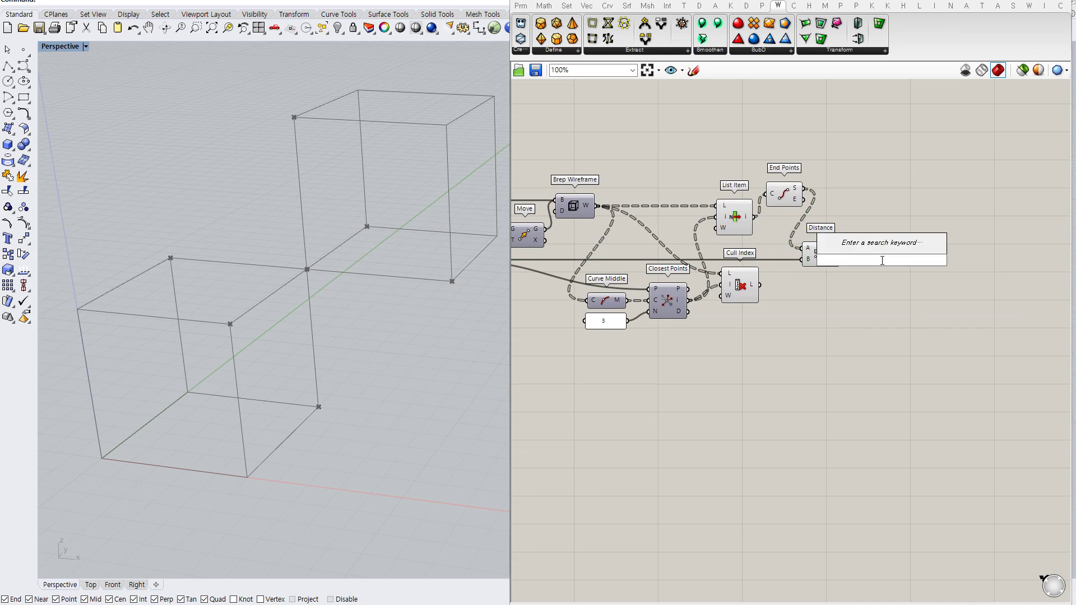
{"action": "type", "text": "<"}
{"action": "key", "text": "Return"}
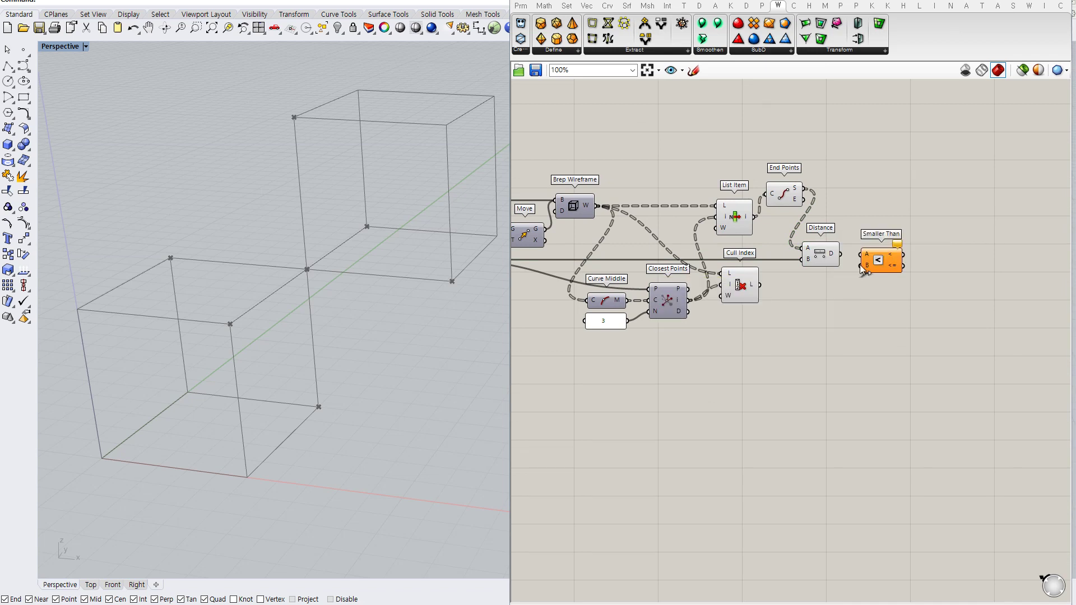
{"action": "left_click_drag", "start_coordinate": [860, 259], "coordinate": [840, 254]}
- Add a panel containing 0.1 below Distance and feed it to the B input of Smaller Than
{"action": "double_click", "coordinate": [815, 290]}
{"action": "type", "text": "0.1"}
{"action": "key", "text": "Return"}
{"action": "left_click_drag", "start_coordinate": [860, 265], "coordinate": [845, 305]}
{"action": "left_click_drag", "start_coordinate": [831, 299], "coordinate": [831, 285]}
{"action": "left_click", "coordinate": [899, 288]}
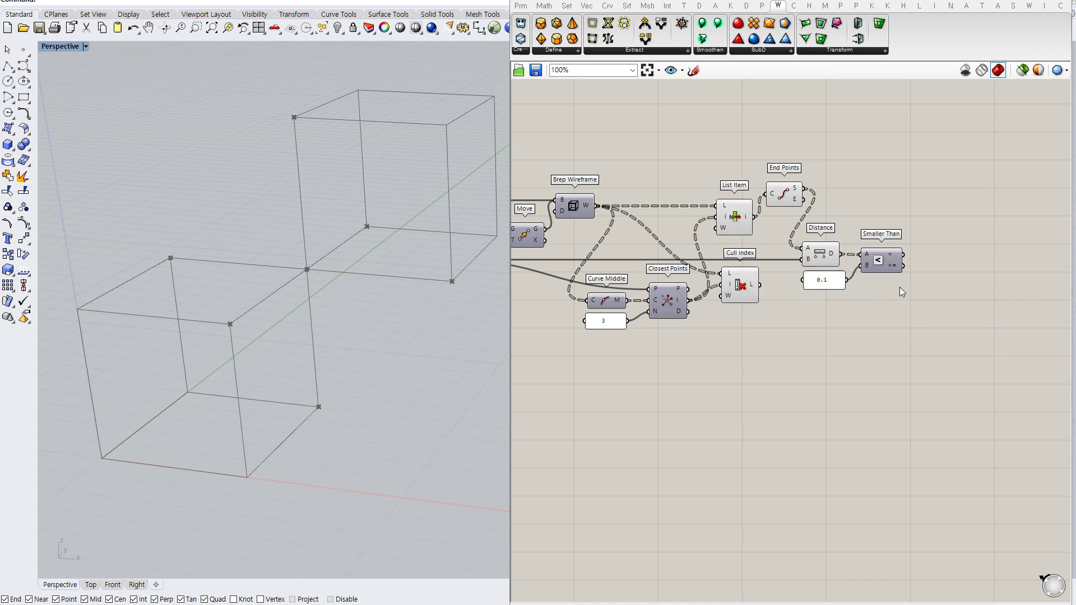
- Add a Dispatch component and use the smaller-than result as its dispatch pattern
{"action": "right_click_drag", "start_coordinate": [901, 292], "coordinate": [870, 306]}
{"action": "double_click", "coordinate": [899, 232]}
{"action": "type", "text": "d"}
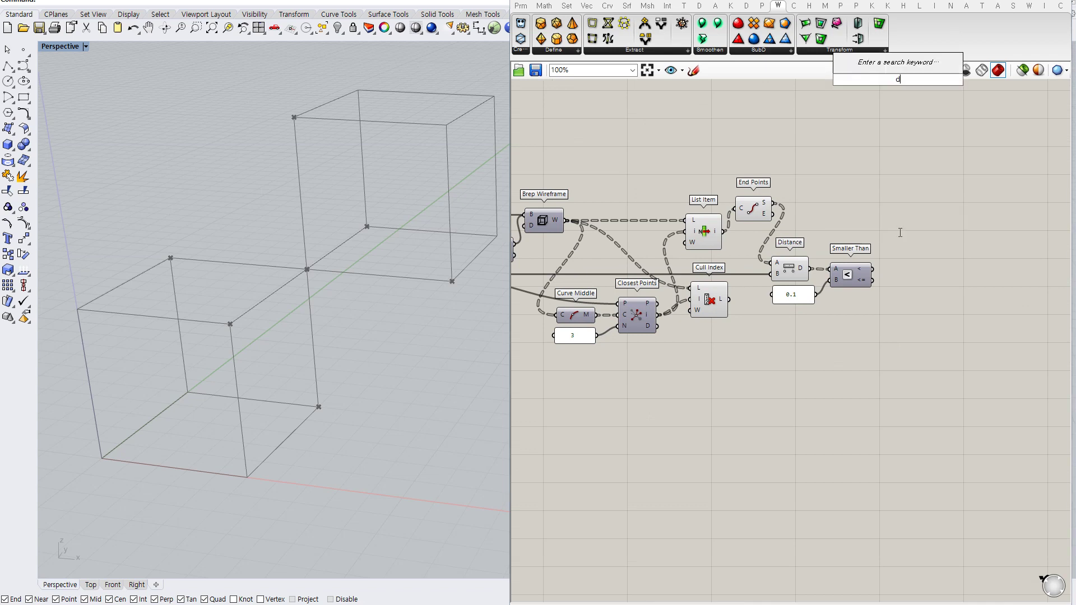
{"action": "type", "text": "isp"}
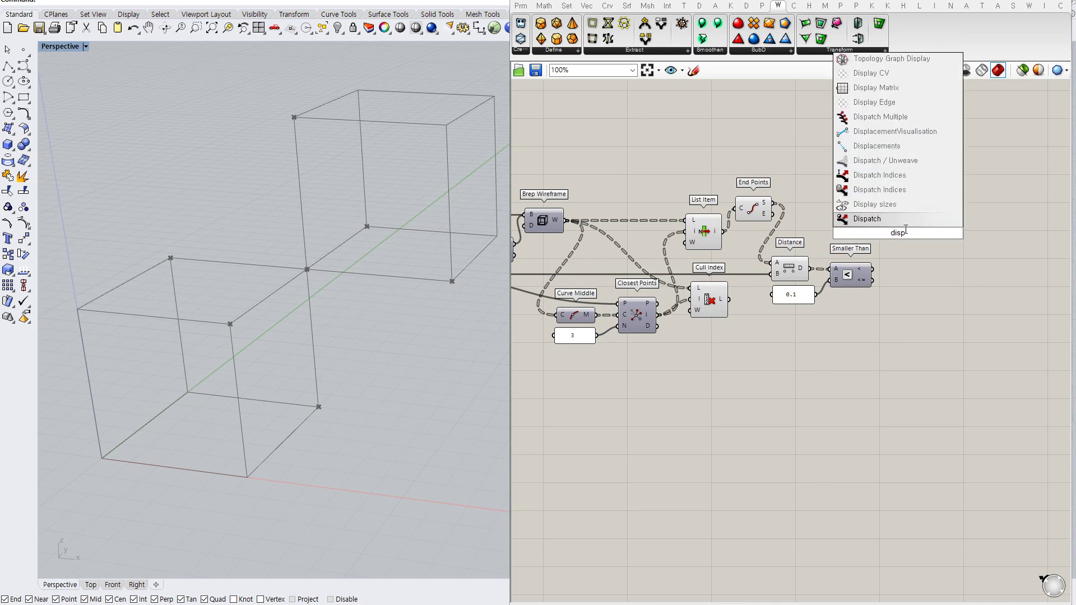
{"action": "key", "text": "Return"}
{"action": "left_click_drag", "start_coordinate": [873, 269], "coordinate": [889, 249]}
{"action": "left_click_drag", "start_coordinate": [889, 239], "coordinate": [838, 231]}
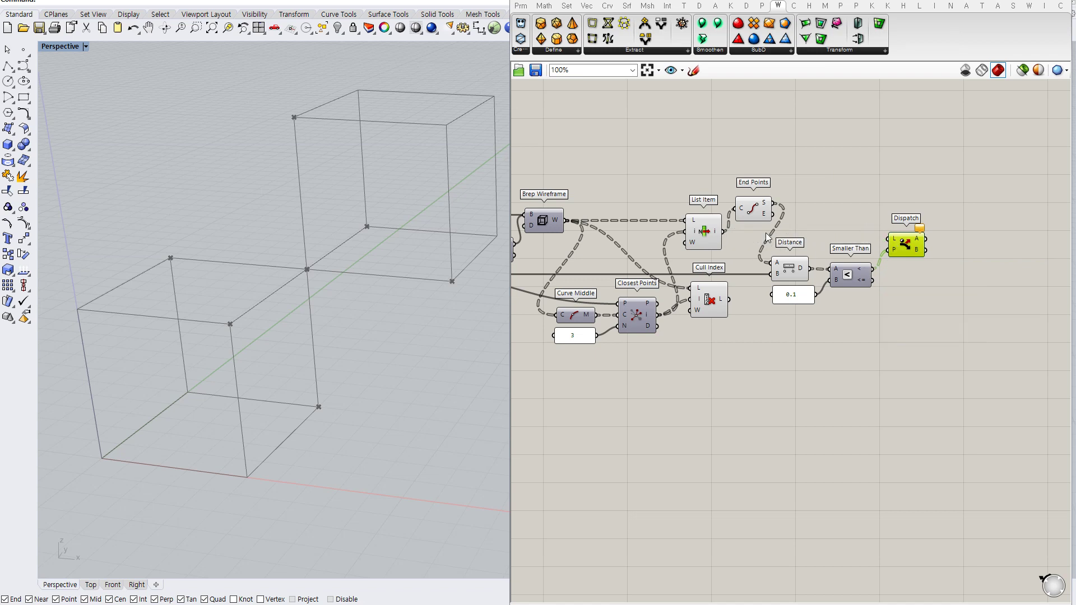
- Flatten the List Item output and feed its curves to the list input of Dispatch
{"action": "right_click", "coordinate": [719, 236]}
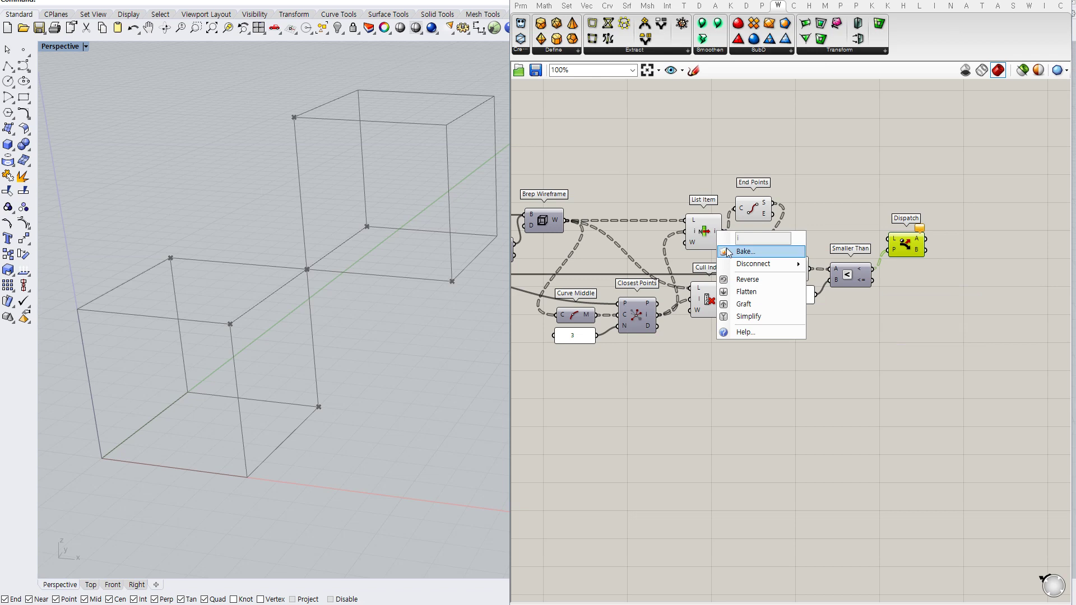
{"action": "left_click", "coordinate": [754, 292]}
{"action": "left_click_drag", "start_coordinate": [754, 222], "coordinate": [896, 238]}
{"action": "left_click", "coordinate": [898, 268]}
{"action": "left_click_drag", "start_coordinate": [847, 277], "coordinate": [840, 274]}
- Straighten the Distance component's position and turn off the previews of List Item and End Points
{"action": "right_click_drag", "start_coordinate": [899, 270], "coordinate": [865, 268]}
{"action": "left_click", "coordinate": [866, 268]}
{"action": "left_click_drag", "start_coordinate": [819, 272], "coordinate": [822, 275]}
{"action": "left_click", "coordinate": [674, 236]}
{"action": "left_click", "coordinate": [735, 208]}
{"action": "left_click", "coordinate": [913, 269]}
{"action": "right_click_drag", "start_coordinate": [913, 270], "coordinate": [866, 251]}
{"action": "left_click", "coordinate": [832, 241]}
{"action": "left_click", "coordinate": [866, 251]}
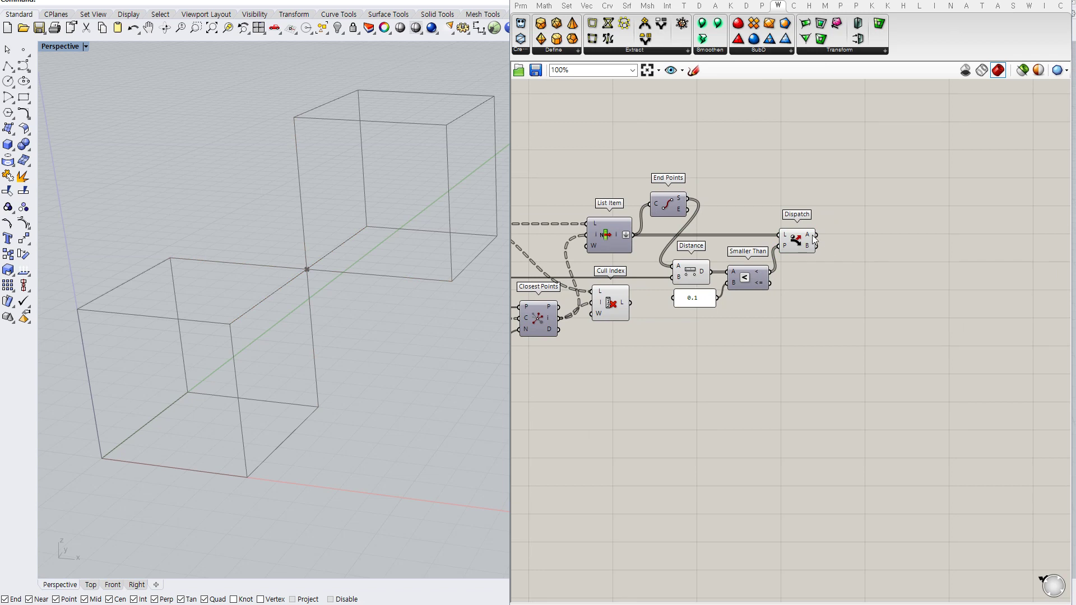
{"action": "right_click_drag", "start_coordinate": [821, 263], "coordinate": [859, 265]}
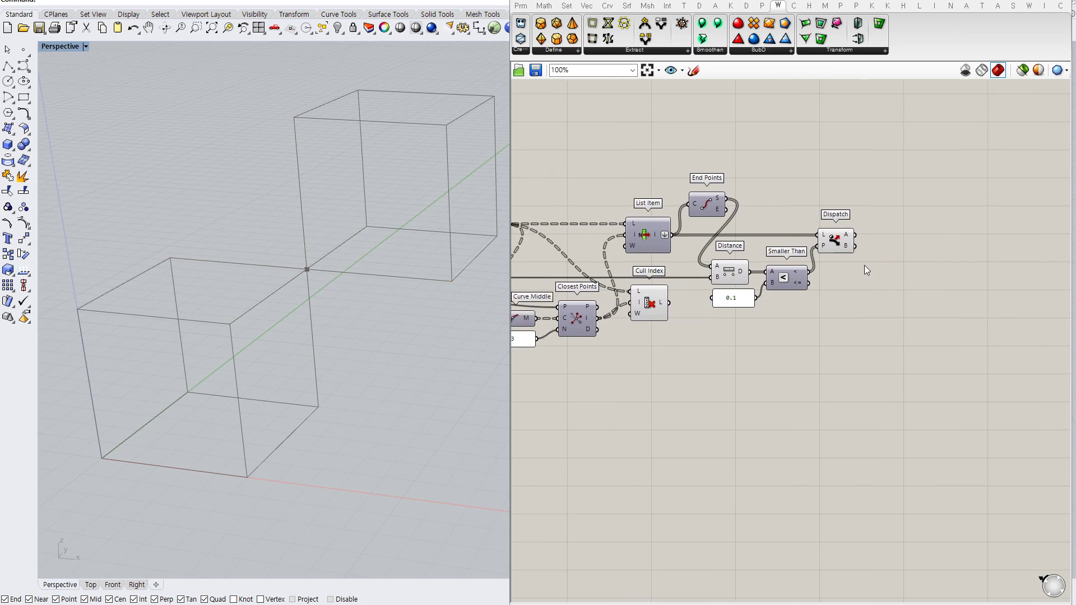
{"action": "double_click", "coordinate": [882, 251]}
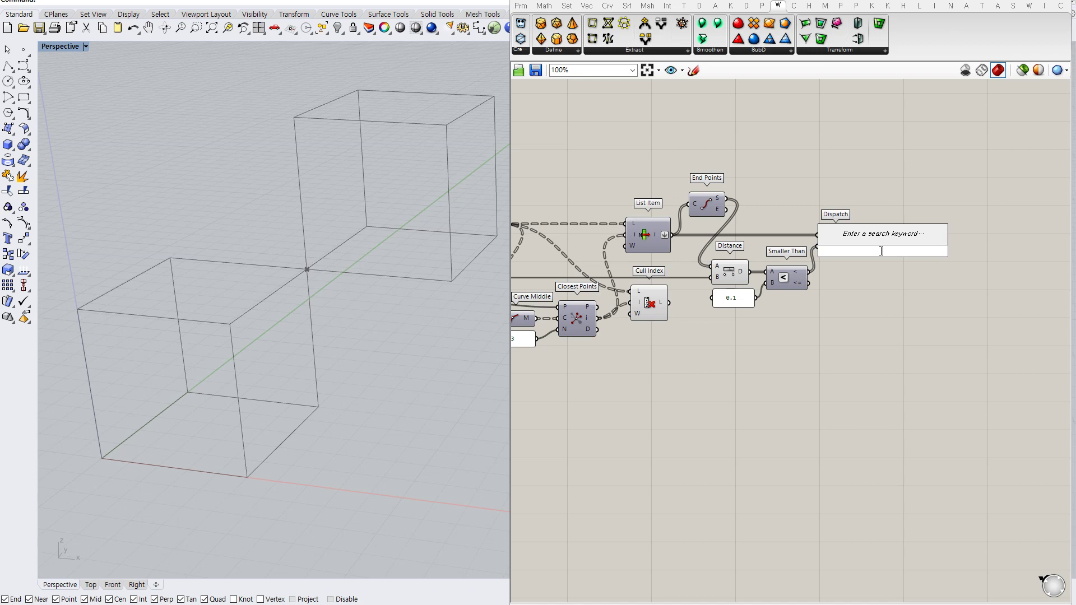
{"action": "right_click_drag", "start_coordinate": [893, 269], "coordinate": [855, 274]}
{"action": "double_click", "coordinate": [849, 228]}
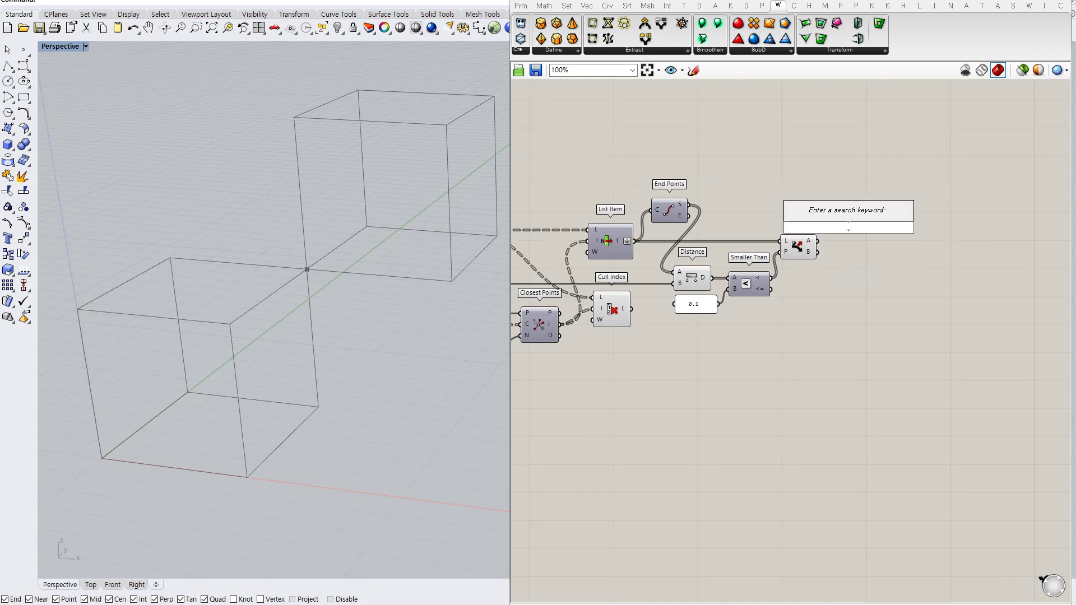
{"action": "type", "text": "curve"}
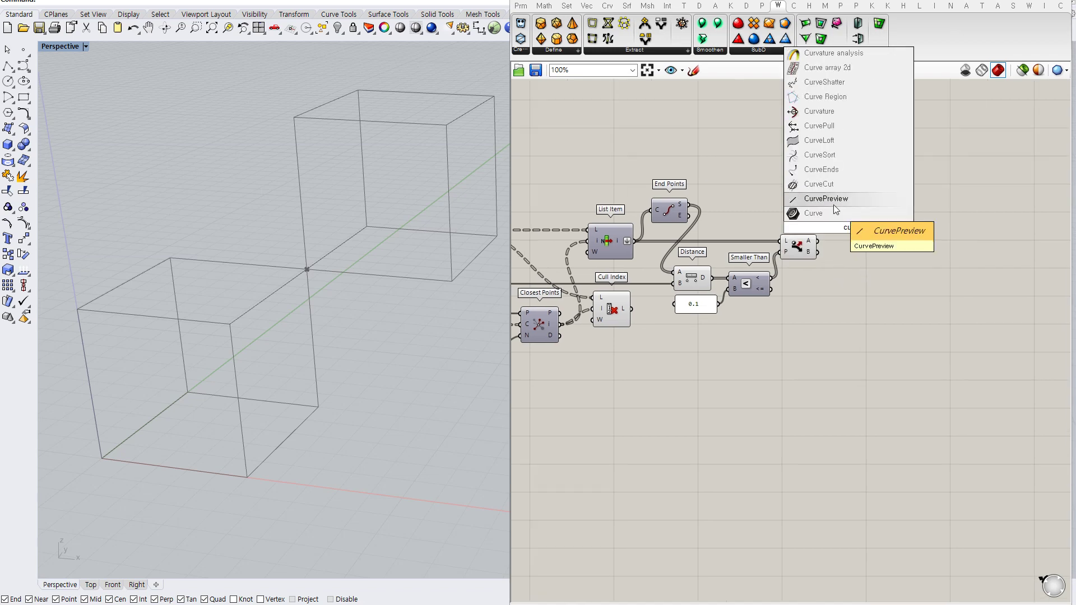
{"action": "left_click", "coordinate": [833, 205]}
{"action": "key", "text": "Delete"}
- Add two Curve parameters and connect them to the A and B outputs of Dispatch
{"action": "double_click", "coordinate": [849, 223]}
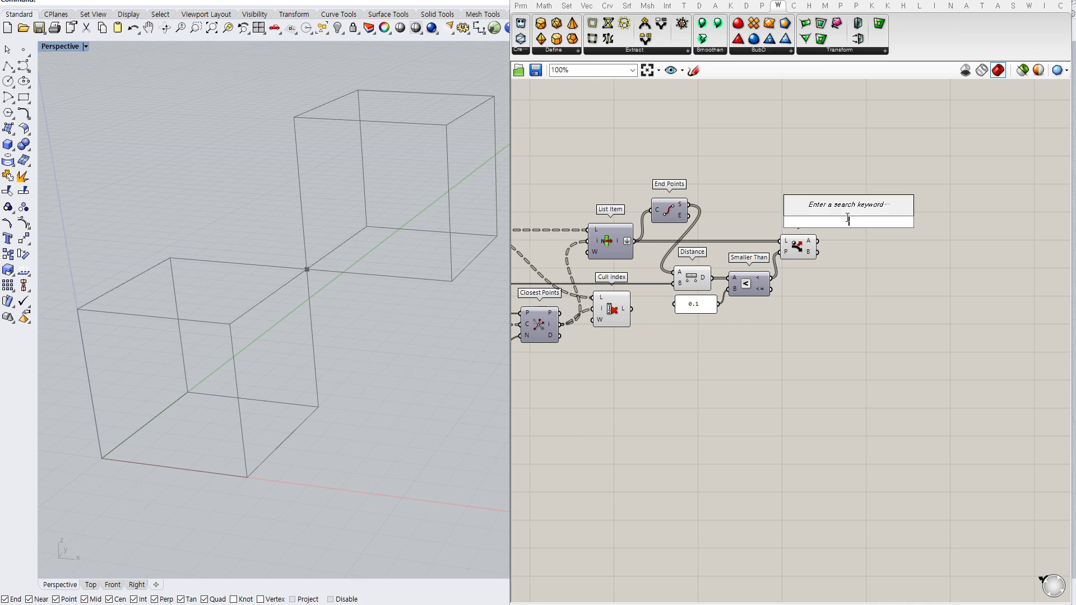
{"action": "type", "text": "cur"}
{"action": "key", "text": "Return"}
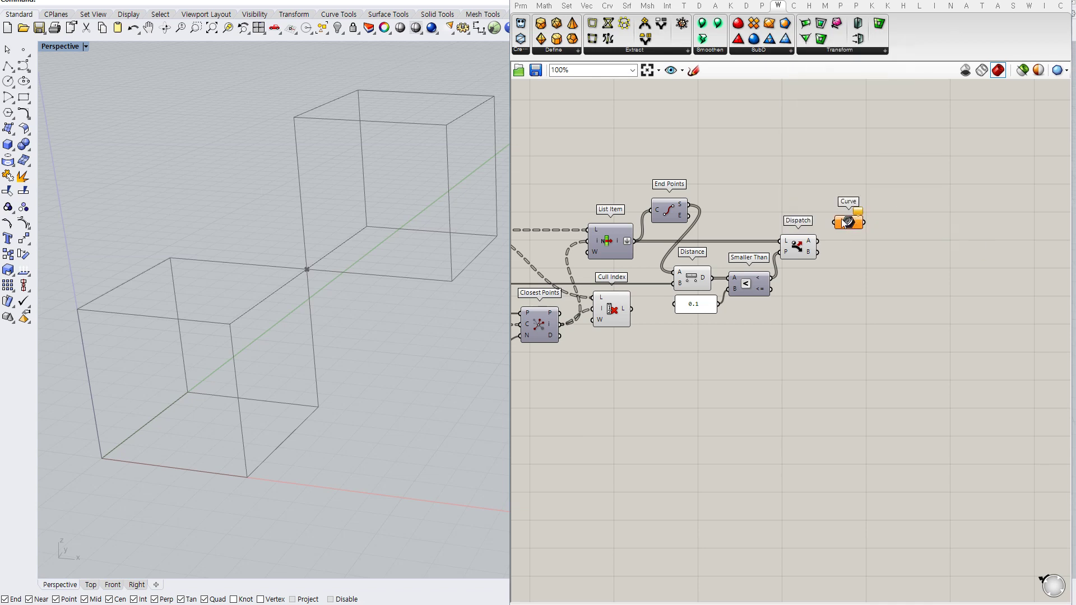
{"action": "left_click", "coordinate": [522, 7]}
{"action": "left_click_drag", "start_coordinate": [834, 222], "coordinate": [848, 272]}
{"action": "right_click_drag", "start_coordinate": [896, 253], "coordinate": [857, 250]}
{"action": "left_click", "coordinate": [855, 250]}
{"action": "left_click_drag", "start_coordinate": [817, 268], "coordinate": [818, 283]}
{"action": "left_click", "coordinate": [891, 253]}
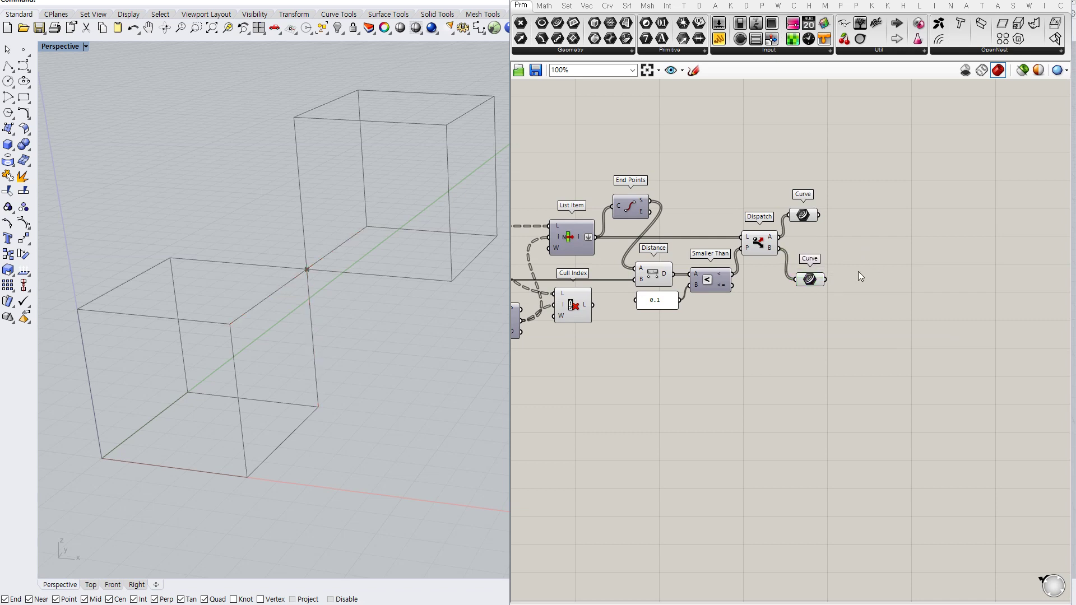
{"action": "left_click_drag", "start_coordinate": [807, 223], "coordinate": [808, 225]}
- Add a Merge component beyond the Curve parameters
{"action": "double_click", "coordinate": [852, 250]}
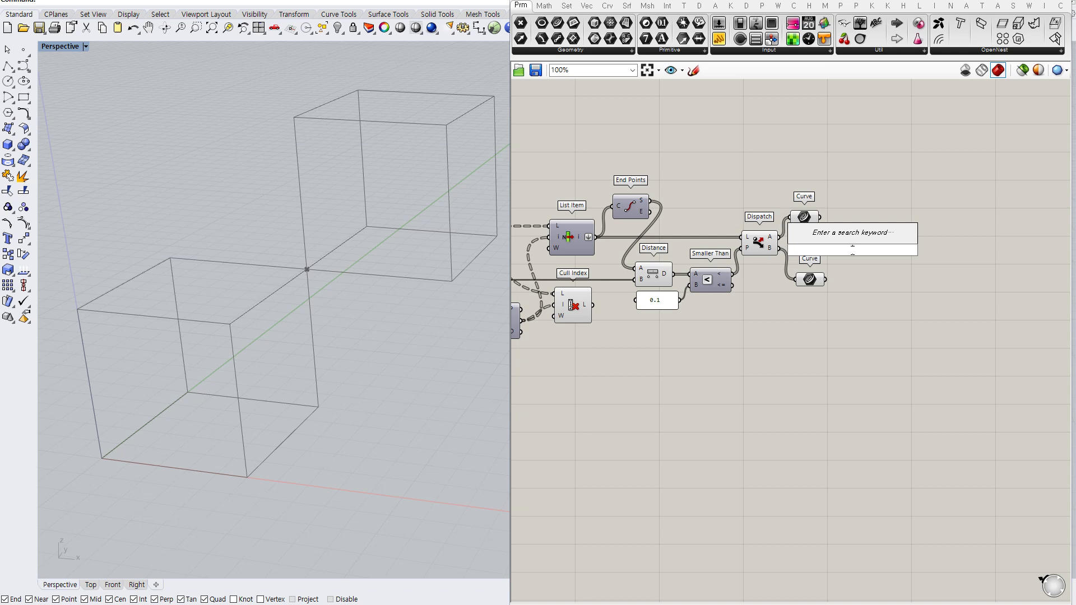
{"action": "type", "text": "meg"}
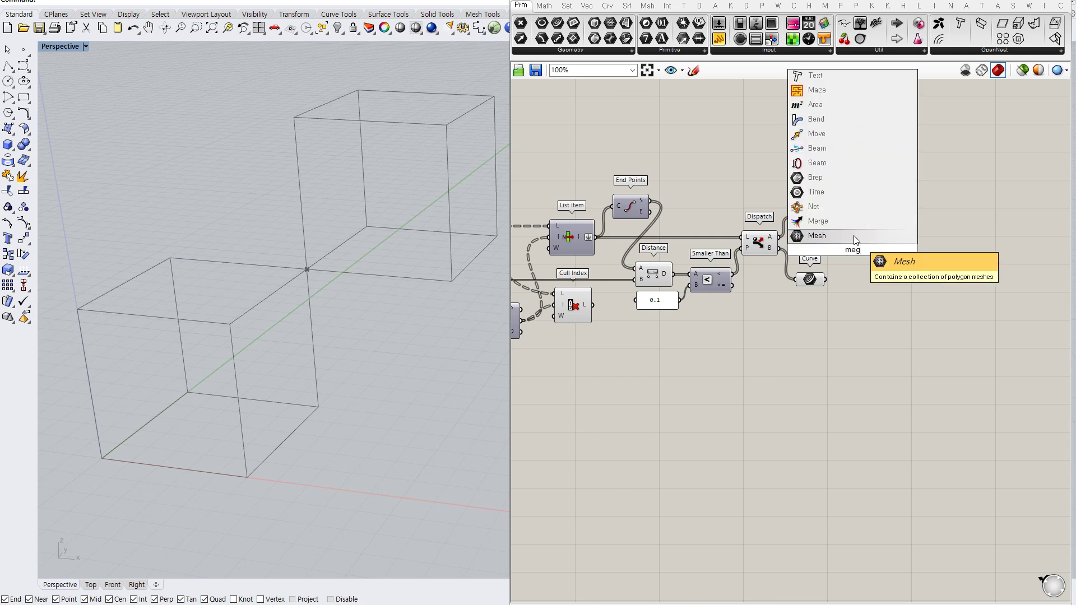
{"action": "left_click_drag", "start_coordinate": [865, 252], "coordinate": [828, 251]}
{"action": "type", "text": "merg"}
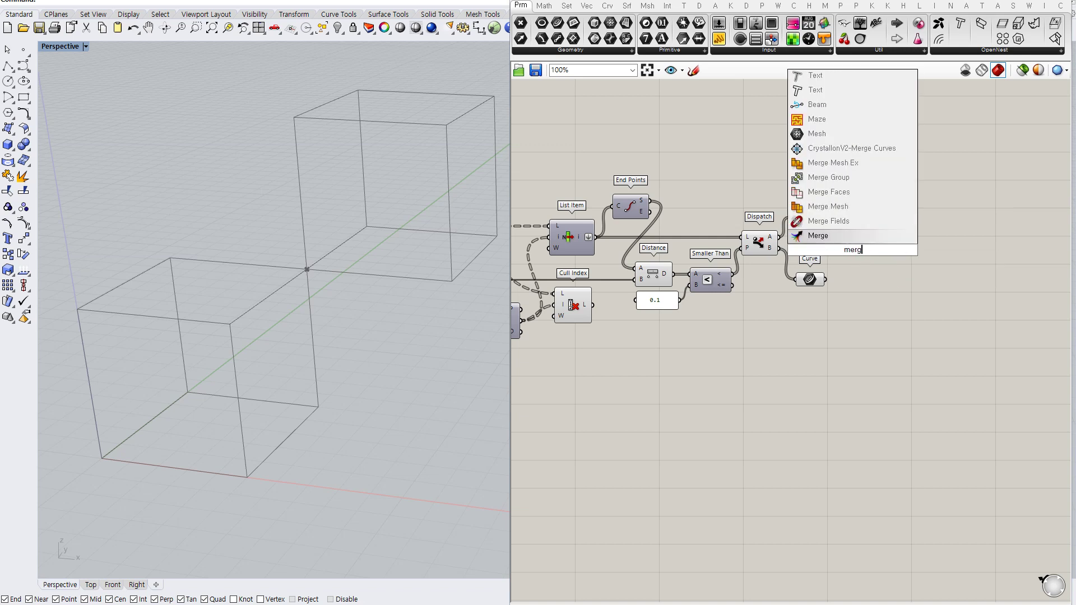
{"action": "key", "text": "Return"}
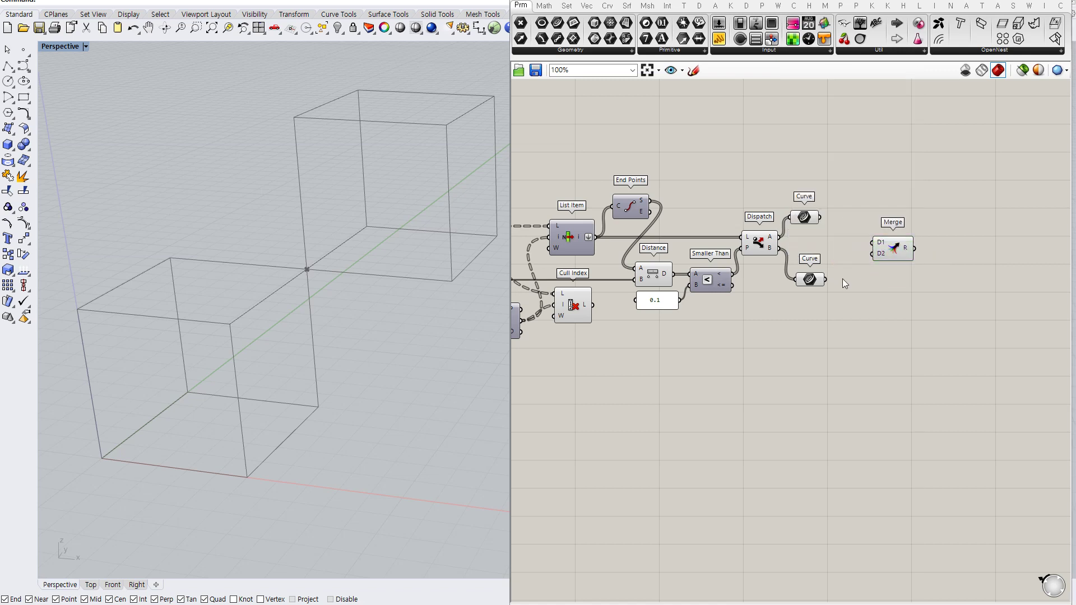
- Add a Flip Curve component between Dispatch and Merge
{"action": "double_click", "coordinate": [843, 293]}
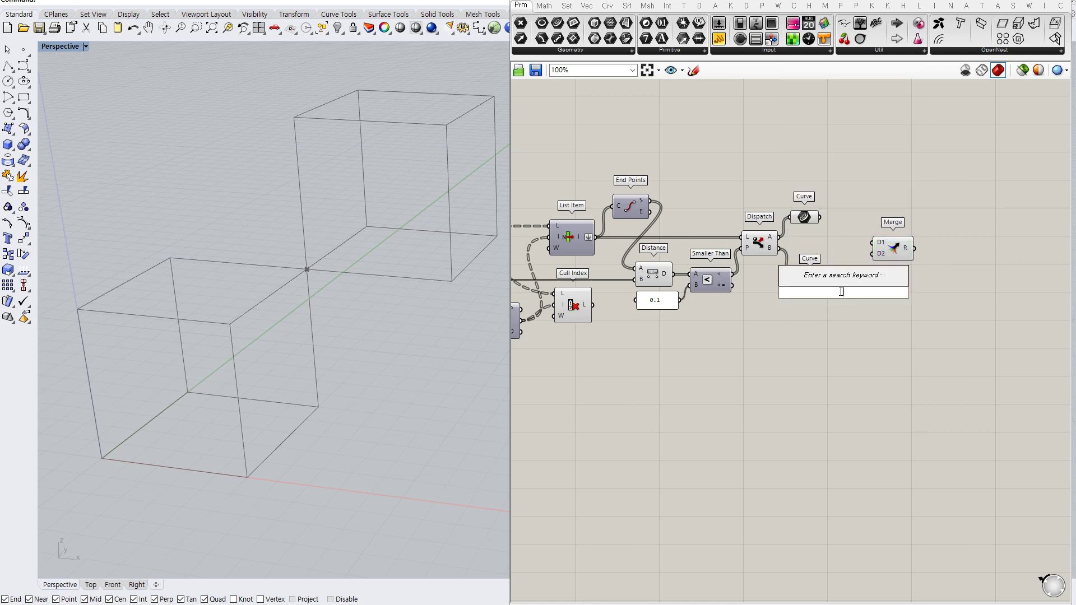
{"action": "type", "text": "flip"}
{"action": "key", "text": "Return"}
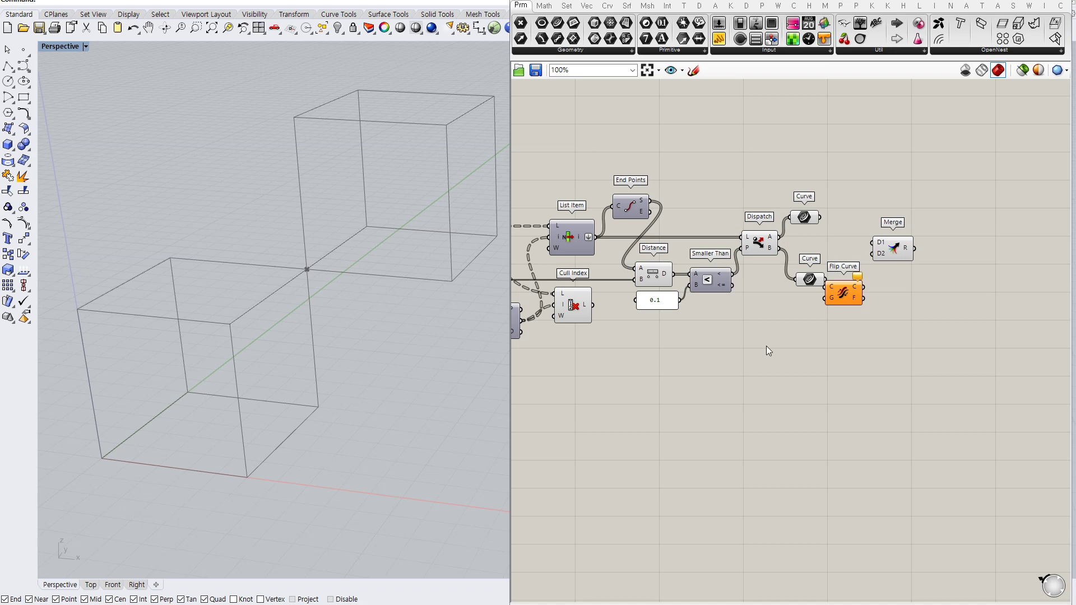
- Delete both Curve parameters attached to the Dispatch outputs
{"action": "left_click", "coordinate": [806, 217]}
{"action": "key", "text": "Delete"}
{"action": "left_click", "coordinate": [809, 279]}
{"action": "key", "text": "Delete"}
- Flip the curves from Dispatch output B, merge them as D2 with output A as D1, and line up the components
{"action": "left_click", "coordinate": [766, 247]}
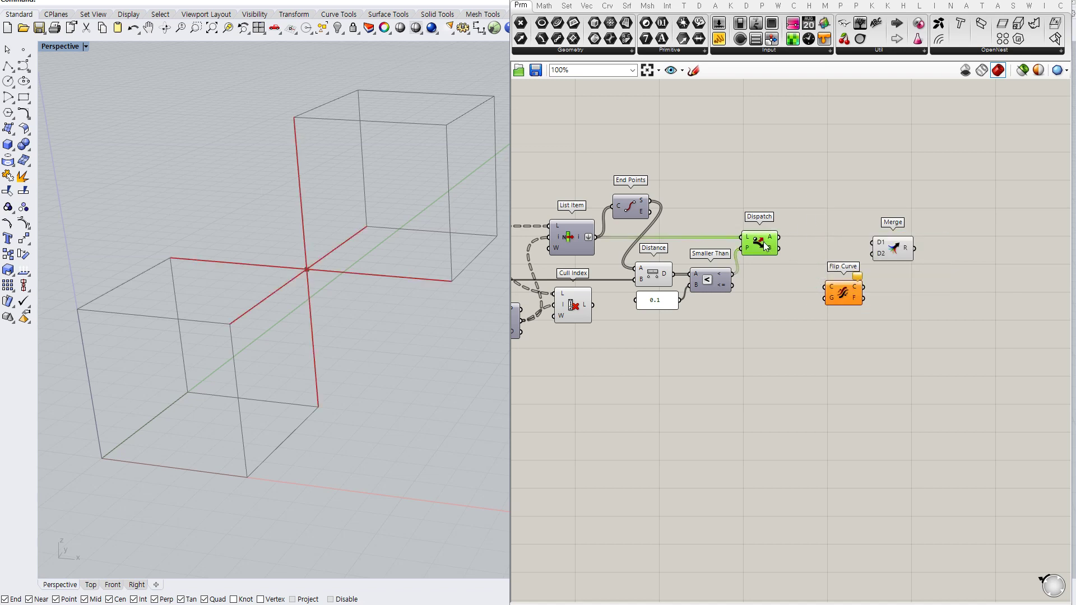
{"action": "left_click_drag", "start_coordinate": [779, 248], "coordinate": [823, 286]}
{"action": "left_click_drag", "start_coordinate": [842, 291], "coordinate": [778, 237]}
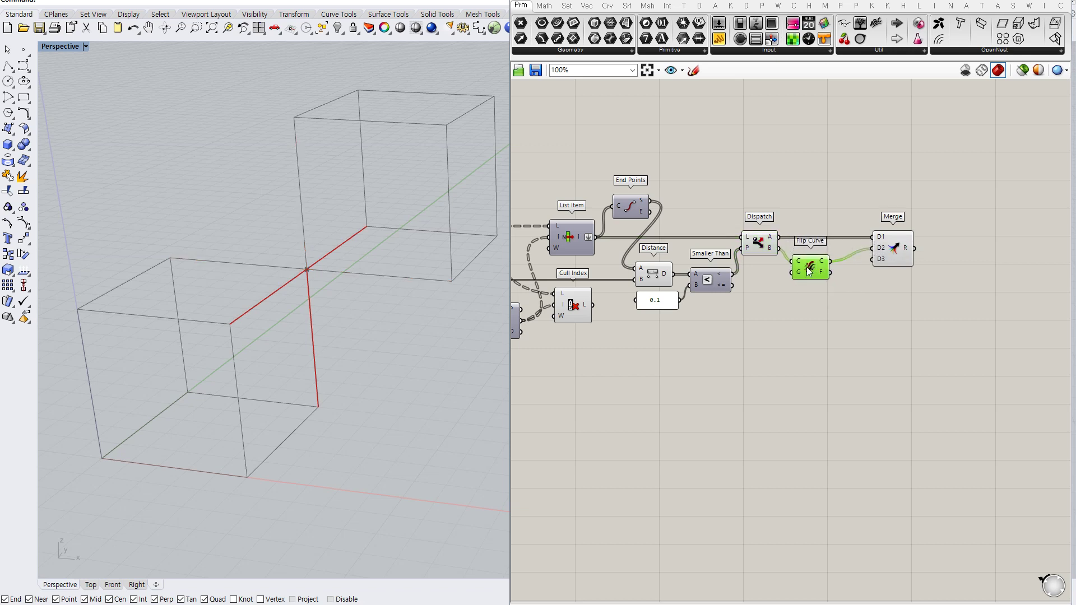
{"action": "left_click_drag", "start_coordinate": [809, 271], "coordinate": [807, 258]}
{"action": "left_click_drag", "start_coordinate": [902, 251], "coordinate": [874, 251]}
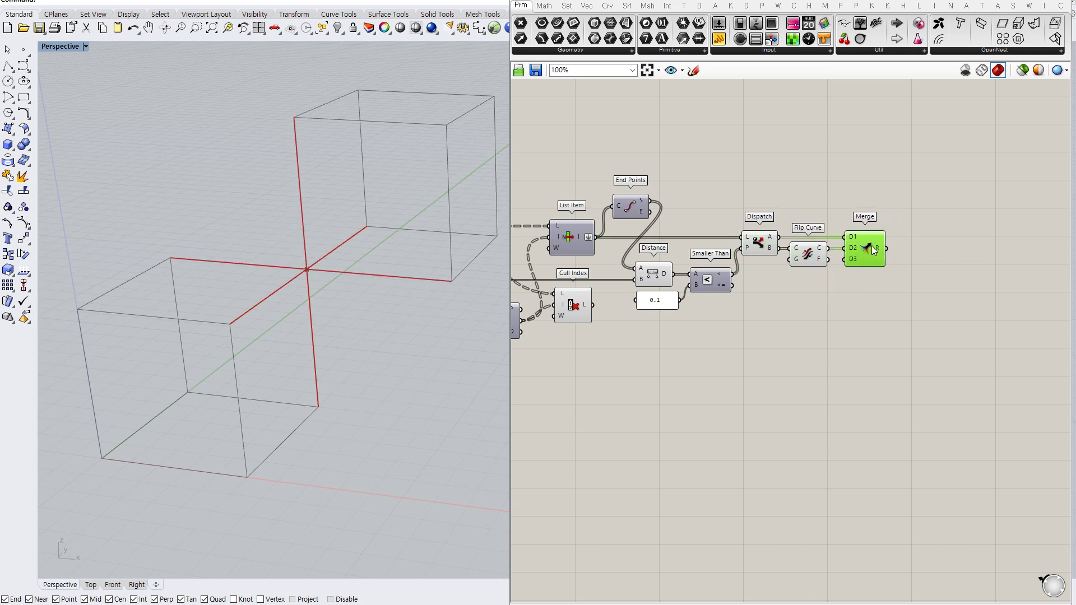
- Turn off the previews of Dispatch and Flip Curve and move Merge slightly closer to them
{"action": "left_click", "coordinate": [869, 288]}
{"action": "left_click_drag", "start_coordinate": [809, 263], "coordinate": [768, 245]}
{"action": "left_click", "coordinate": [806, 280]}
{"action": "left_click", "coordinate": [759, 242]}
{"action": "left_click", "coordinate": [813, 291]}
{"action": "key", "text": "ctrl+q"}
{"action": "left_click", "coordinate": [838, 309]}
{"action": "left_click_drag", "start_coordinate": [867, 256], "coordinate": [860, 256]}
- Examine the merged edges around the shared corner in the perspective view
{"action": "mouse_move", "coordinate": [871, 248]}
{"action": "right_click_drag", "start_coordinate": [889, 247], "coordinate": [858, 231]}
{"action": "left_click", "coordinate": [873, 252]}
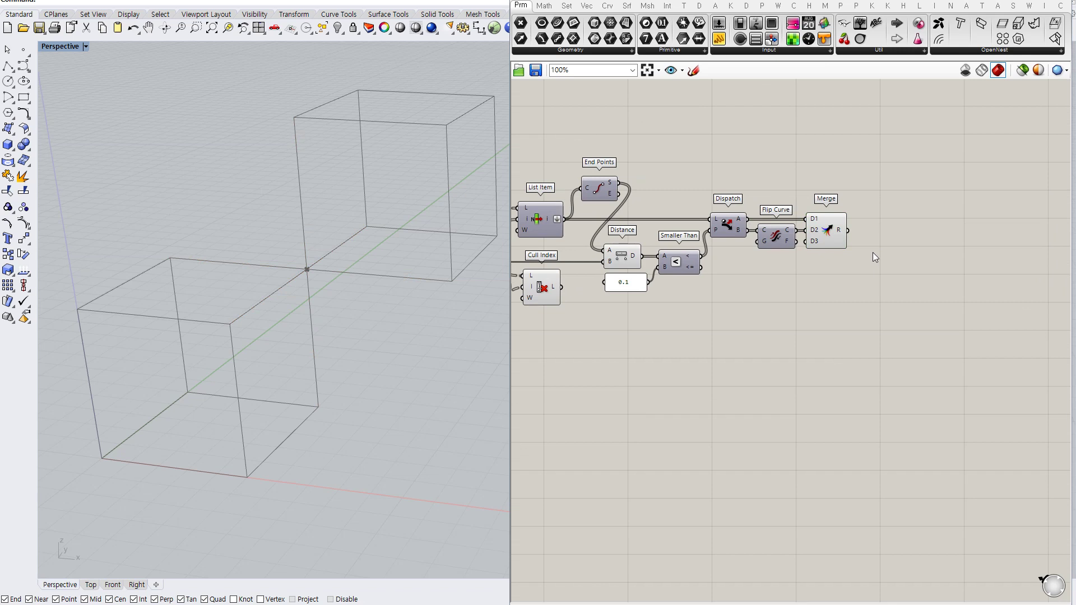
{"action": "right_click_drag", "start_coordinate": [811, 270], "coordinate": [842, 263]}
{"action": "left_click", "coordinate": [857, 225]}
{"action": "scroll", "coordinate": [312, 280], "scroll_direction": "up", "scroll_amount": 5}
{"action": "scroll", "coordinate": [339, 262], "scroll_direction": "down", "scroll_amount": 4}
{"action": "mouse_move", "coordinate": [343, 259]}
{"action": "right_mouse_down"}
{"action": "mouse_move", "coordinate": [339, 295]}
{"action": "mouse_move", "coordinate": [340, 260]}
{"action": "right_mouse_up"}
{"action": "right_click_drag", "start_coordinate": [821, 286], "coordinate": [782, 290]}
{"action": "left_click", "coordinate": [782, 295]}
- Add an Extend Curve component and feed the Merge result to its C input
{"action": "double_click", "coordinate": [919, 242]}
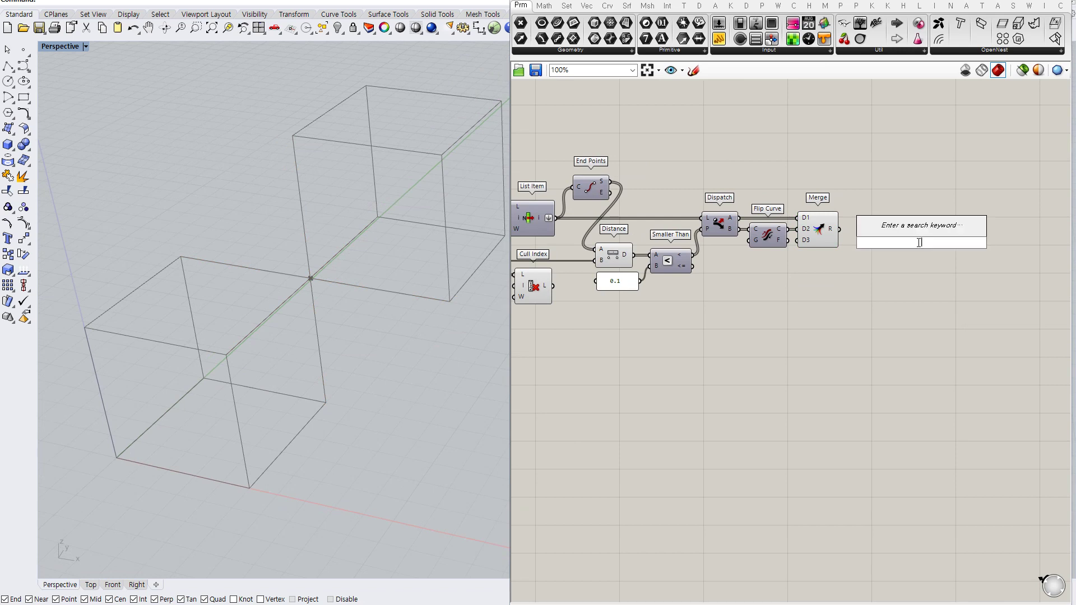
{"action": "type", "text": "exten"}
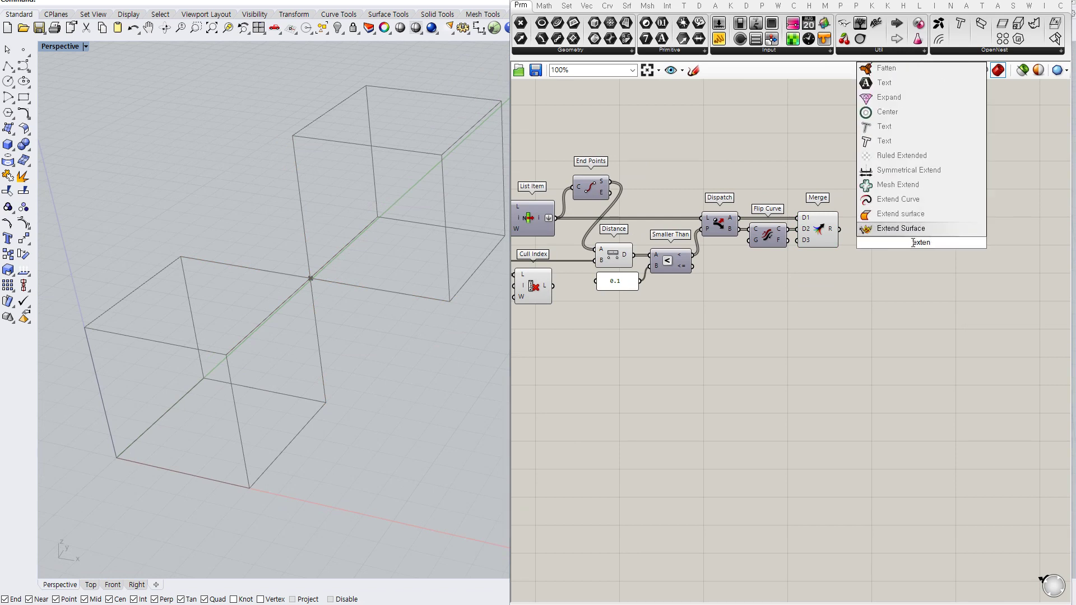
{"action": "left_click", "coordinate": [902, 199]}
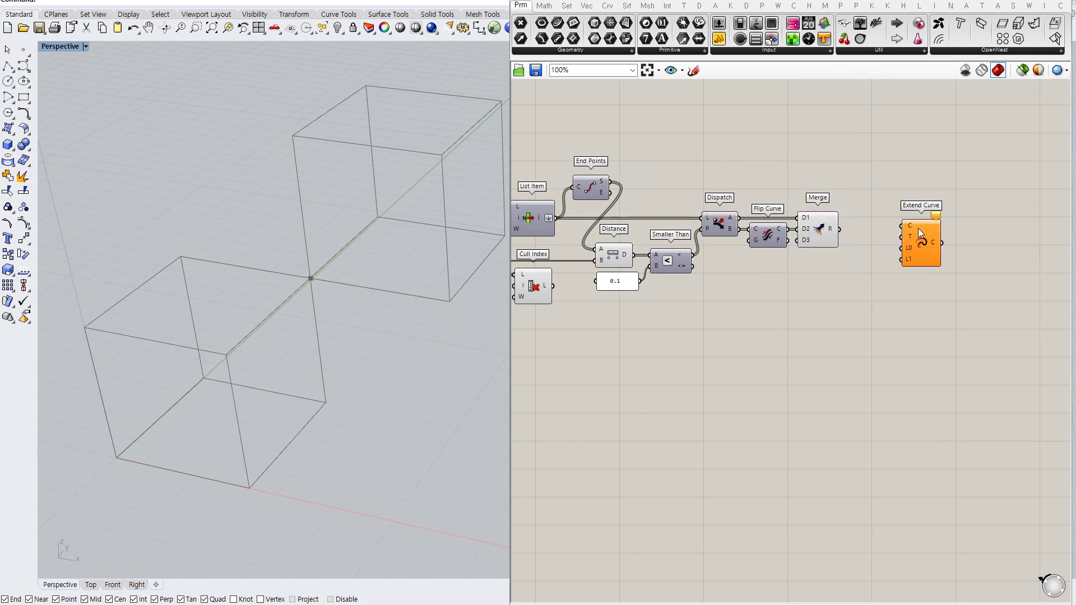
{"action": "left_click_drag", "start_coordinate": [840, 229], "coordinate": [882, 243]}
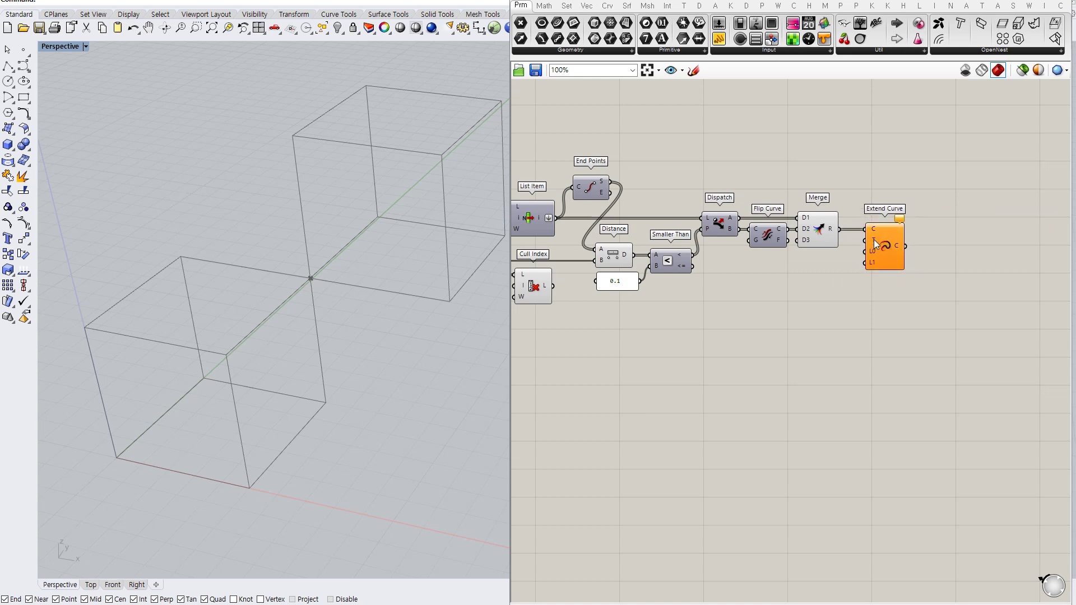
- Add a panel containing 0 below Merge and feed it to the L0 input of Extend Curve
{"action": "right_click_drag", "start_coordinate": [837, 285], "coordinate": [851, 286]}
{"action": "double_click", "coordinate": [832, 273]}
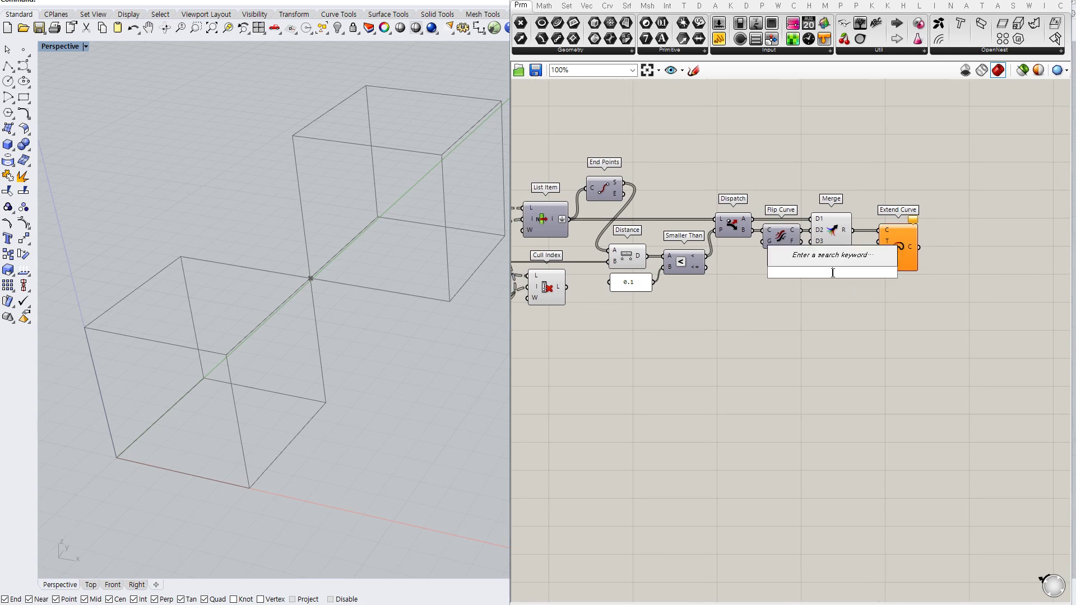
{"action": "type", "text": "\"0"}
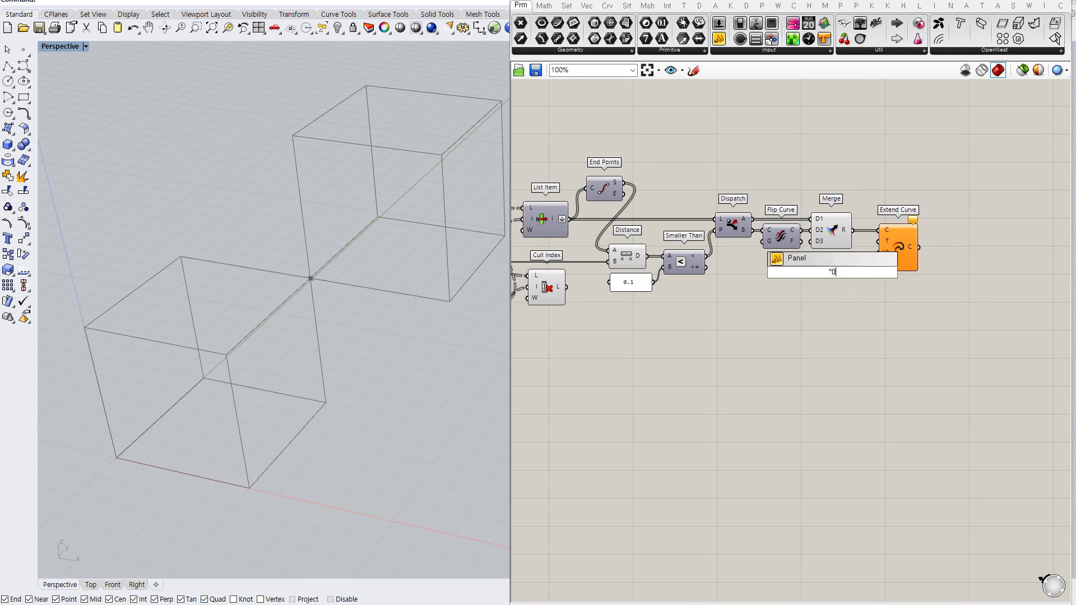
{"action": "key", "text": "Return"}
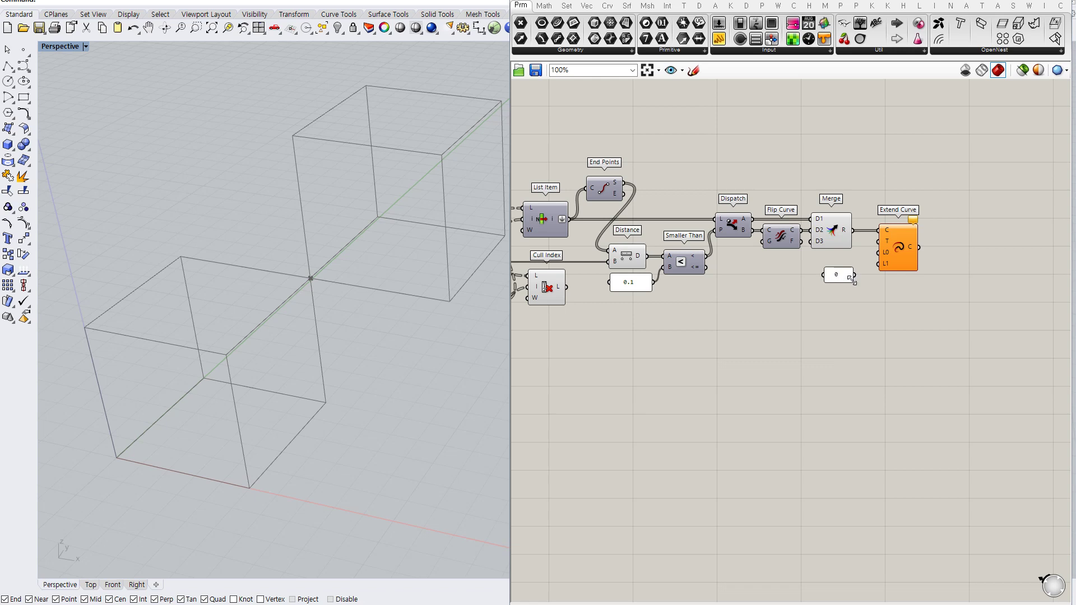
{"action": "double_click", "coordinate": [829, 292]}
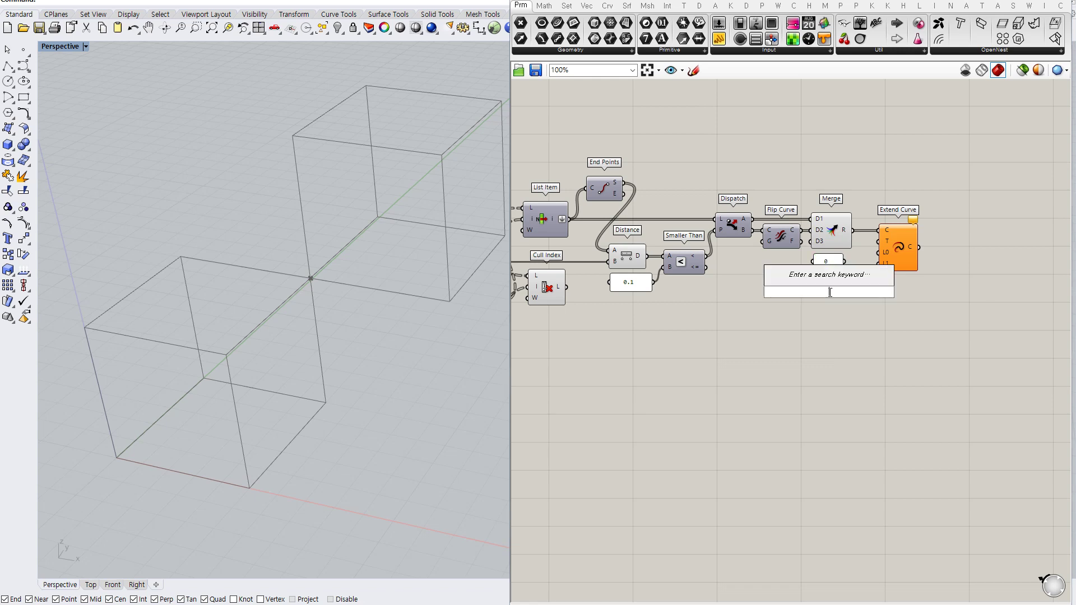
{"action": "left_click", "coordinate": [878, 321]}
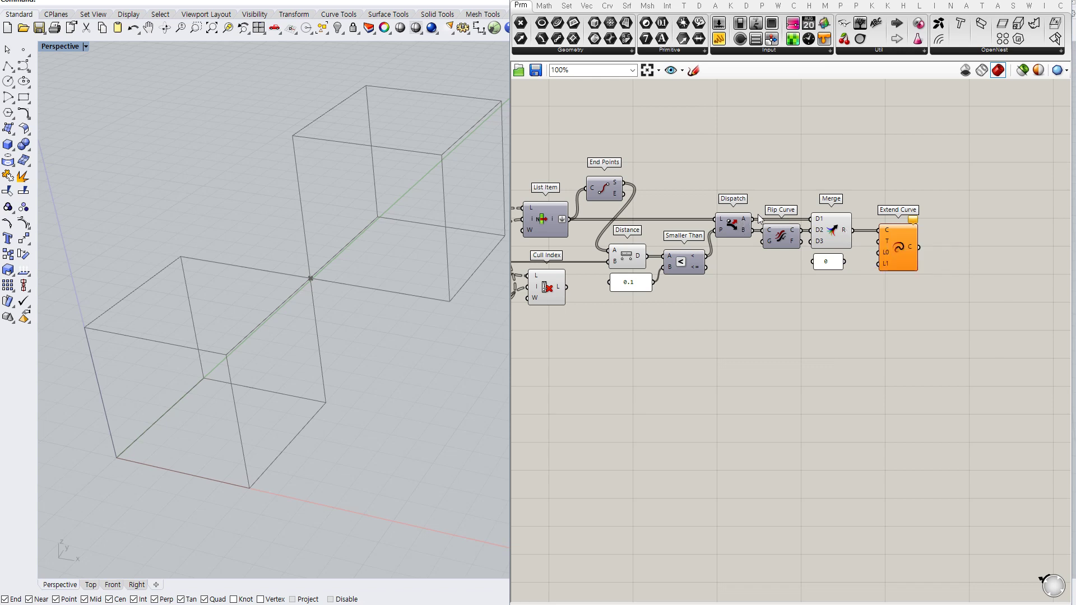
{"action": "left_click_drag", "start_coordinate": [881, 250], "coordinate": [833, 266]}
{"action": "left_click", "coordinate": [899, 251]}
{"action": "left_click", "coordinate": [827, 264]}
{"action": "left_click", "coordinate": [834, 292]}
{"action": "left_click", "coordinate": [892, 252]}
- Widen the Grasshopper window and add a number slider ranging from 0 to 1.00 below Merge
{"action": "right_click_drag", "start_coordinate": [811, 301], "coordinate": [853, 278]}
{"action": "scroll", "coordinate": [885, 287], "scroll_direction": "down", "scroll_amount": 2}
{"action": "scroll", "coordinate": [885, 287], "scroll_direction": "up", "scroll_amount": 2}
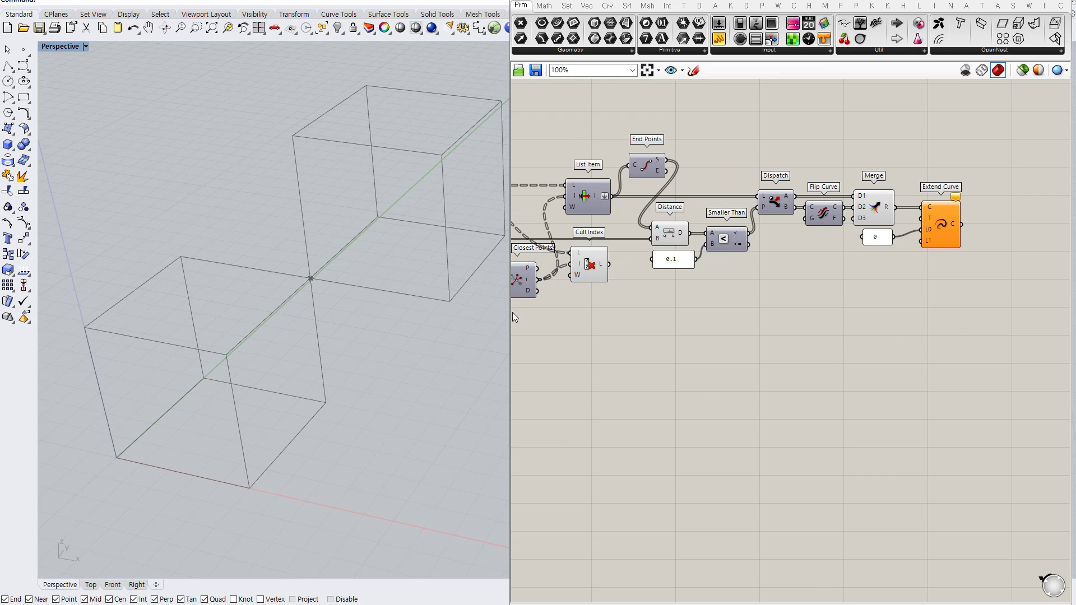
{"action": "left_click_drag", "start_coordinate": [510, 312], "coordinate": [456, 327]}
{"action": "scroll", "coordinate": [214, 341], "scroll_direction": "down", "scroll_amount": 5}
{"action": "right_click_drag", "start_coordinate": [257, 303], "coordinate": [318, 327]}
{"action": "scroll", "coordinate": [311, 329], "scroll_direction": "up", "scroll_amount": 5}
{"action": "double_click", "coordinate": [804, 294]}
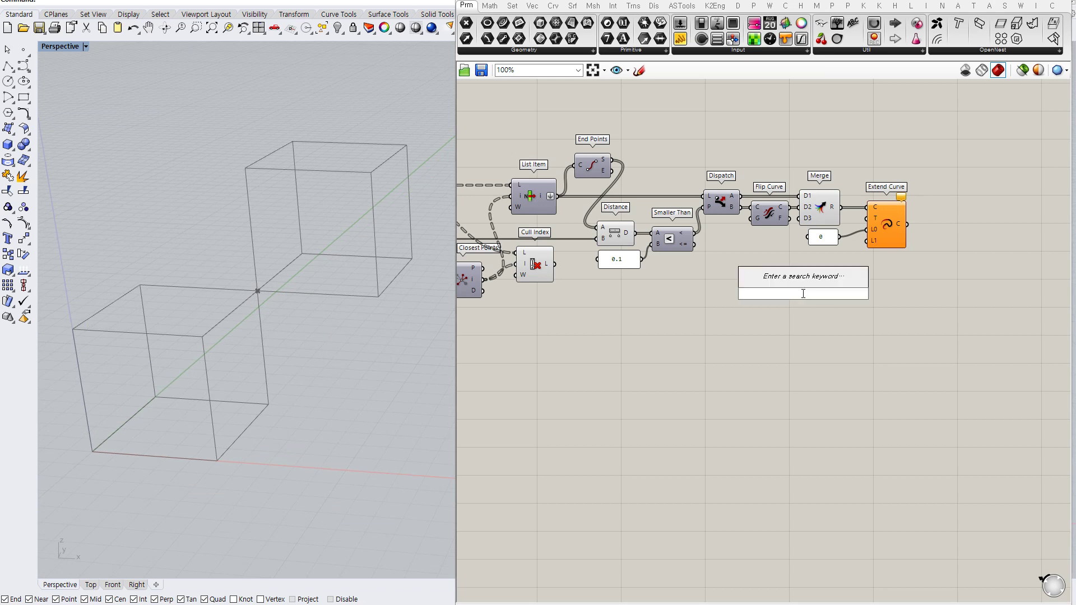
{"action": "type", "text": "0<1.00"}
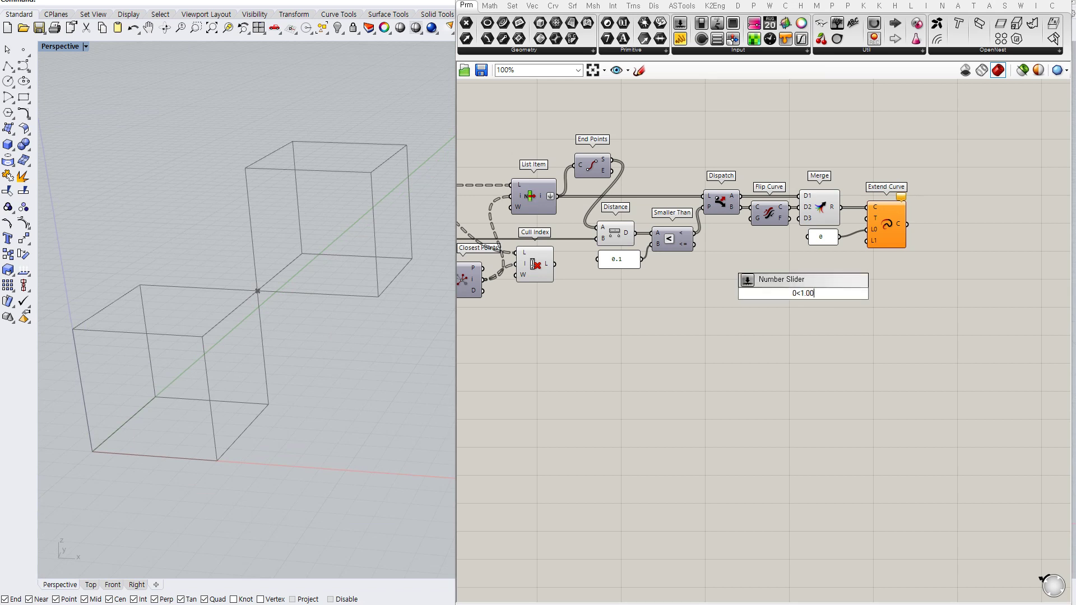
{"action": "key", "text": "Return"}
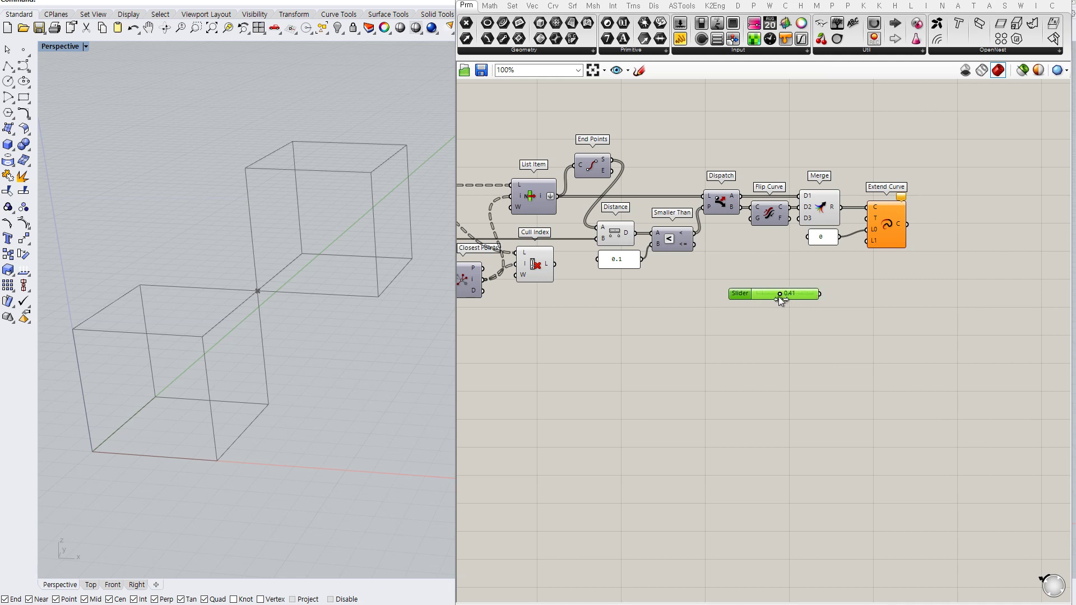
- Set the slider to 0.45, connect it to the L1 input of Extend Curve and highlight the extended curves
{"action": "left_click_drag", "start_coordinate": [783, 297], "coordinate": [814, 293]}
{"action": "left_click", "coordinate": [792, 304]}
{"action": "left_click", "coordinate": [829, 301]}
{"action": "left_click", "coordinate": [879, 226]}
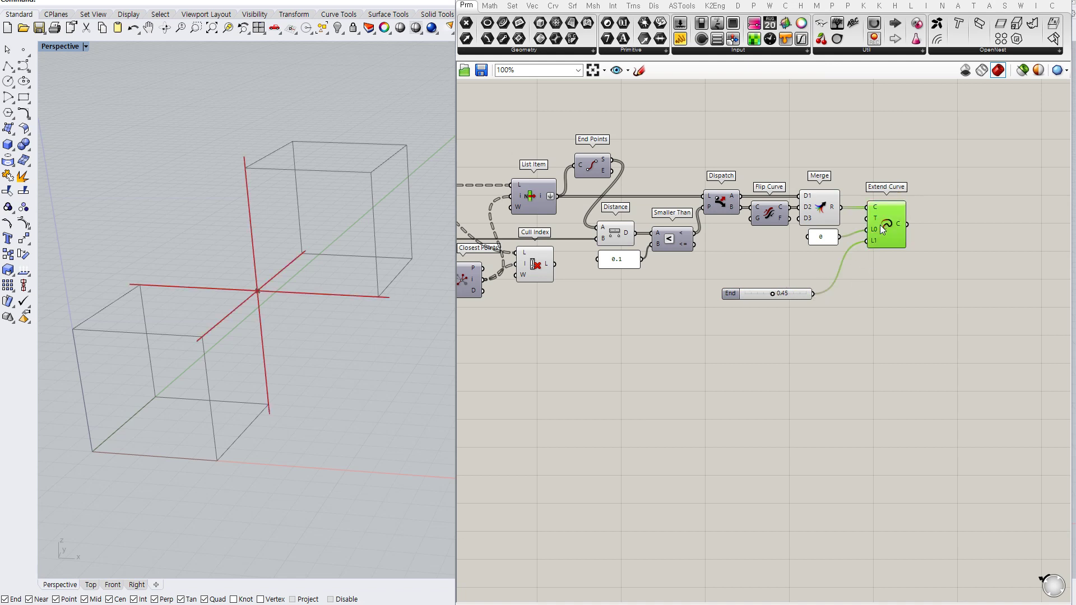
{"action": "left_click", "coordinate": [883, 253]}
{"action": "left_click", "coordinate": [890, 227]}
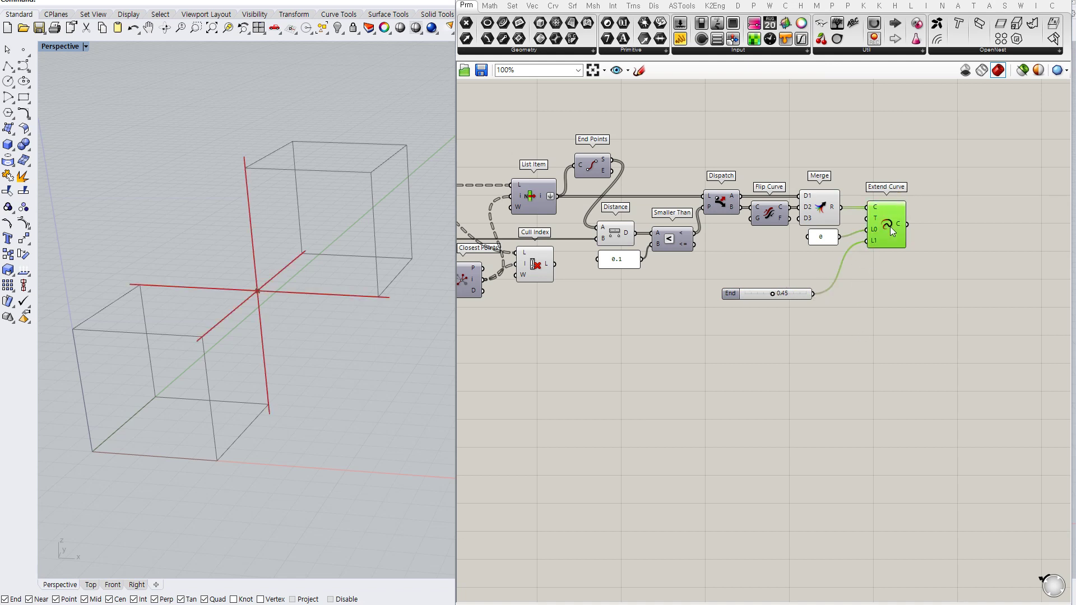
- Add a Negative component and route the slider through it into the L1 input of Extend Curve
{"action": "double_click", "coordinate": [865, 340]}
{"action": "type", "text": "negative"}
{"action": "key", "text": "Return"}
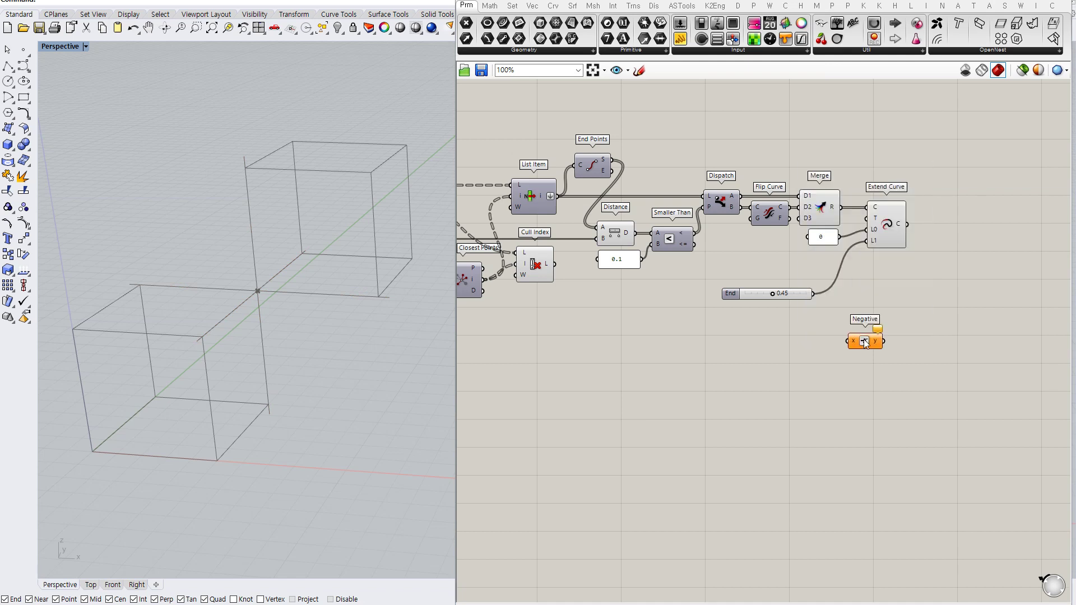
{"action": "left_click_drag", "start_coordinate": [813, 294], "coordinate": [867, 241]}
{"action": "left_click", "coordinate": [798, 297]}
{"action": "left_click_drag", "start_coordinate": [799, 296], "coordinate": [754, 306]}
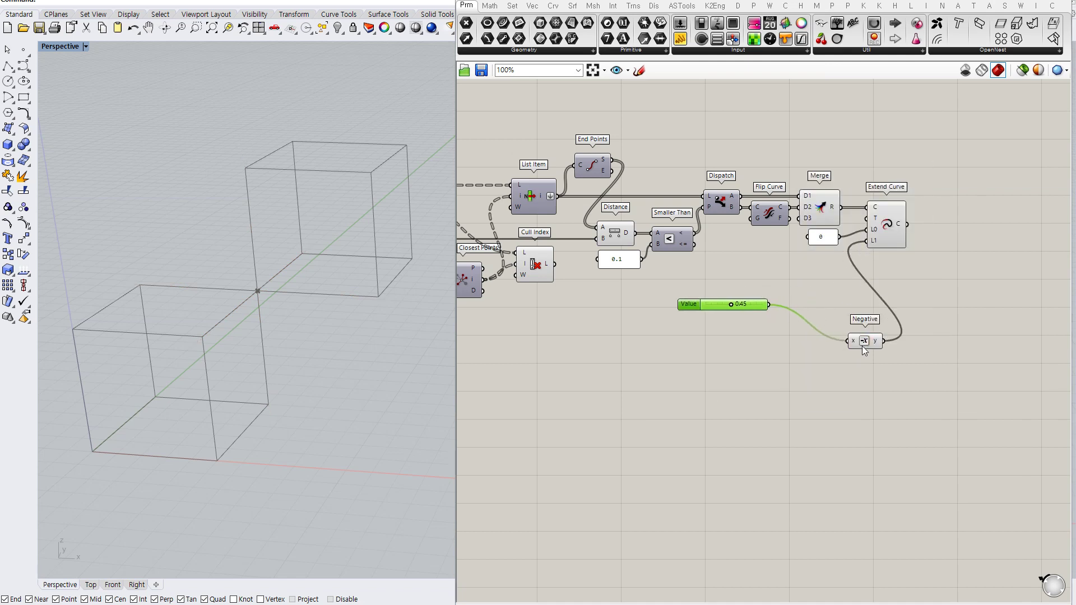
- Line up the Negative component and the slider directly below the panel containing 0
{"action": "left_click_drag", "start_coordinate": [866, 341], "coordinate": [821, 283]}
{"action": "left_click", "coordinate": [755, 304]}
{"action": "left_click_drag", "start_coordinate": [755, 305], "coordinate": [777, 282]}
{"action": "left_click", "coordinate": [833, 317]}
- Check the shortened edges in the perspective view and turn off the preview of Merge
{"action": "left_click", "coordinate": [887, 217]}
{"action": "scroll", "coordinate": [212, 365], "scroll_direction": "up", "scroll_amount": 5}
{"action": "scroll", "coordinate": [294, 339], "scroll_direction": "down", "scroll_amount": 7}
{"action": "right_click_drag", "start_coordinate": [297, 338], "coordinate": [395, 304]}
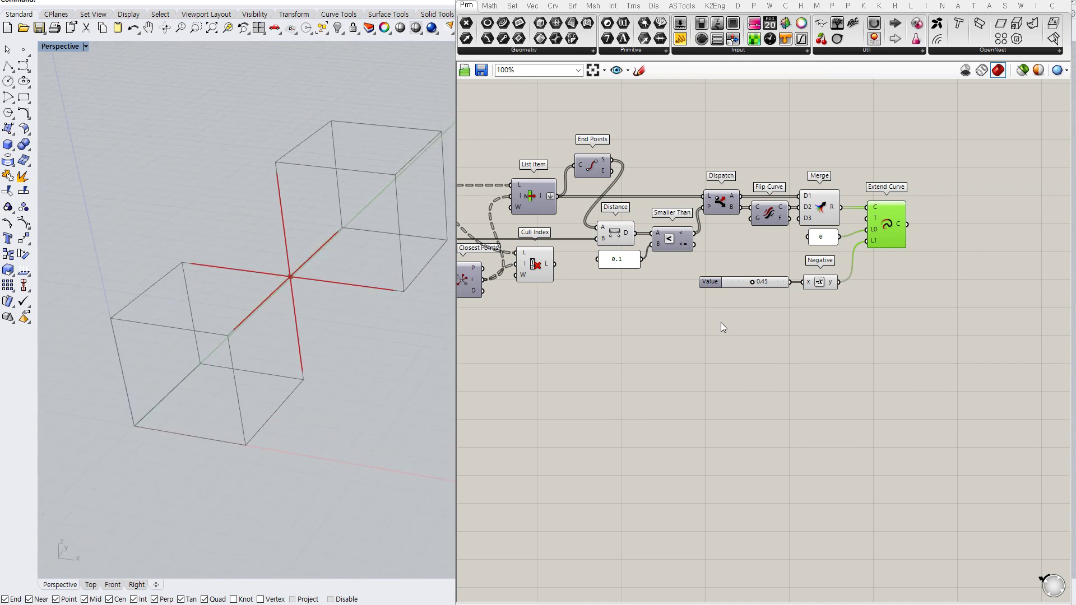
{"action": "left_click", "coordinate": [785, 315]}
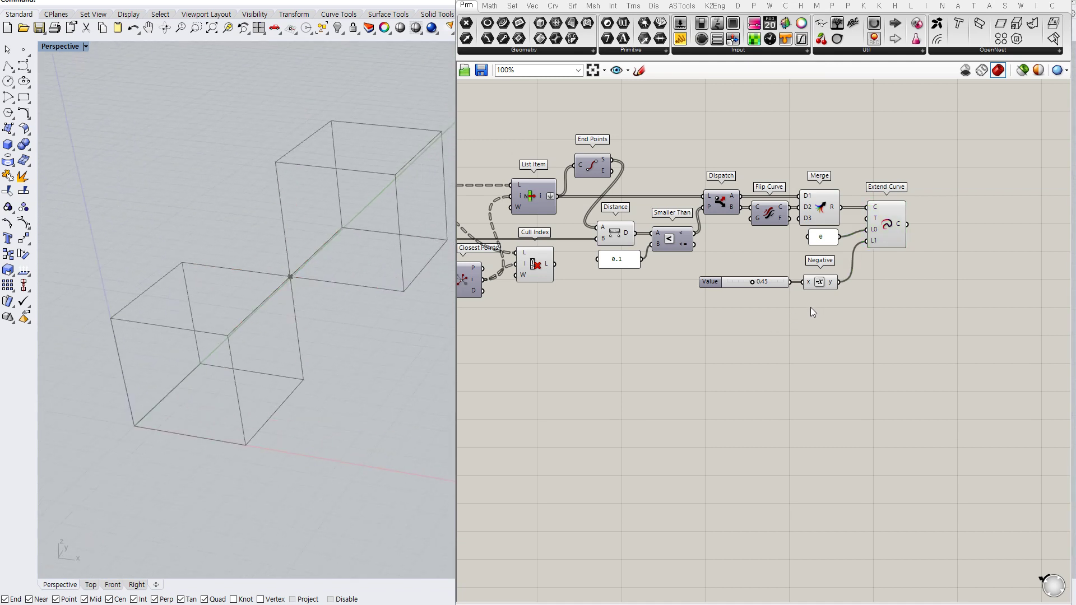
{"action": "right_click_drag", "start_coordinate": [811, 306], "coordinate": [823, 294]}
{"action": "left_click", "coordinate": [896, 209]}
{"action": "left_click", "coordinate": [835, 197]}
{"action": "left_click", "coordinate": [800, 335]}
- Highlight the Extend Curve and Cull Index results in turn to compare the shortened edges with the remaining cube edges
{"action": "left_click", "coordinate": [908, 218]}
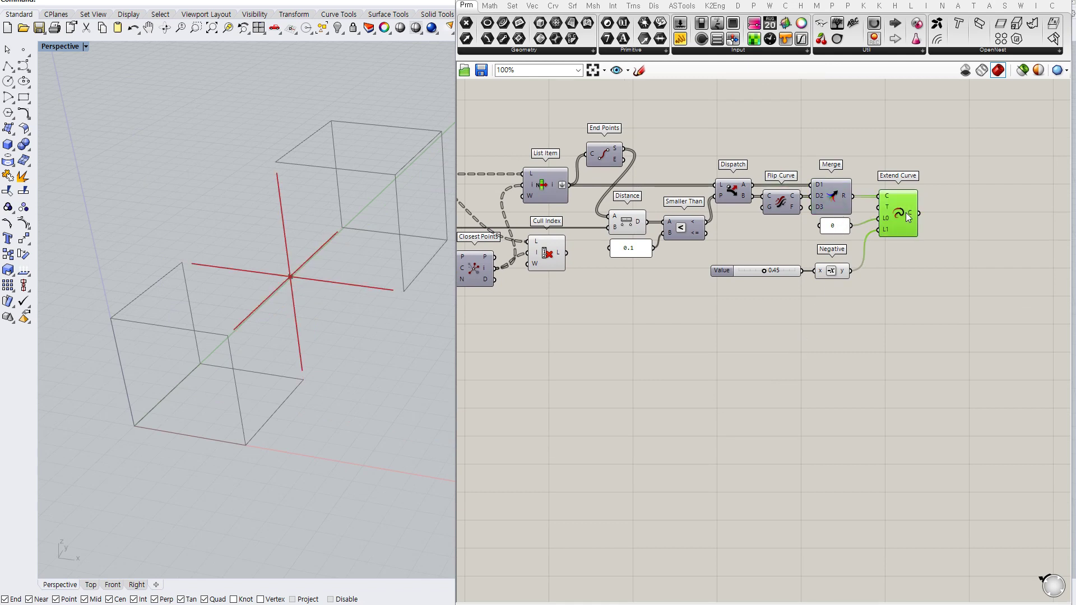
{"action": "left_click", "coordinate": [823, 327]}
{"action": "left_click", "coordinate": [551, 257]}
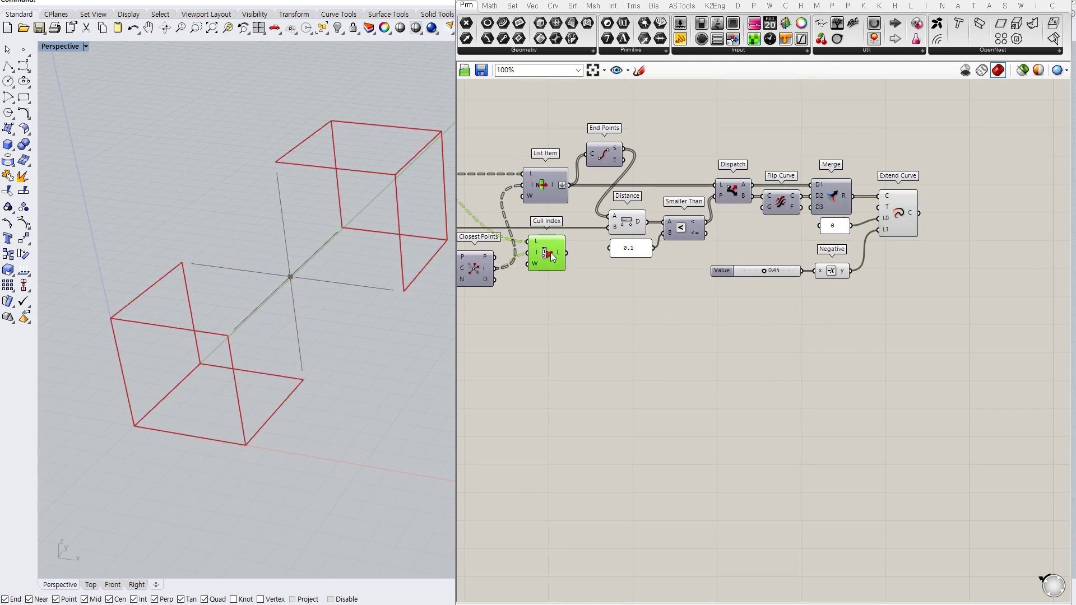
{"action": "left_click", "coordinate": [801, 342]}
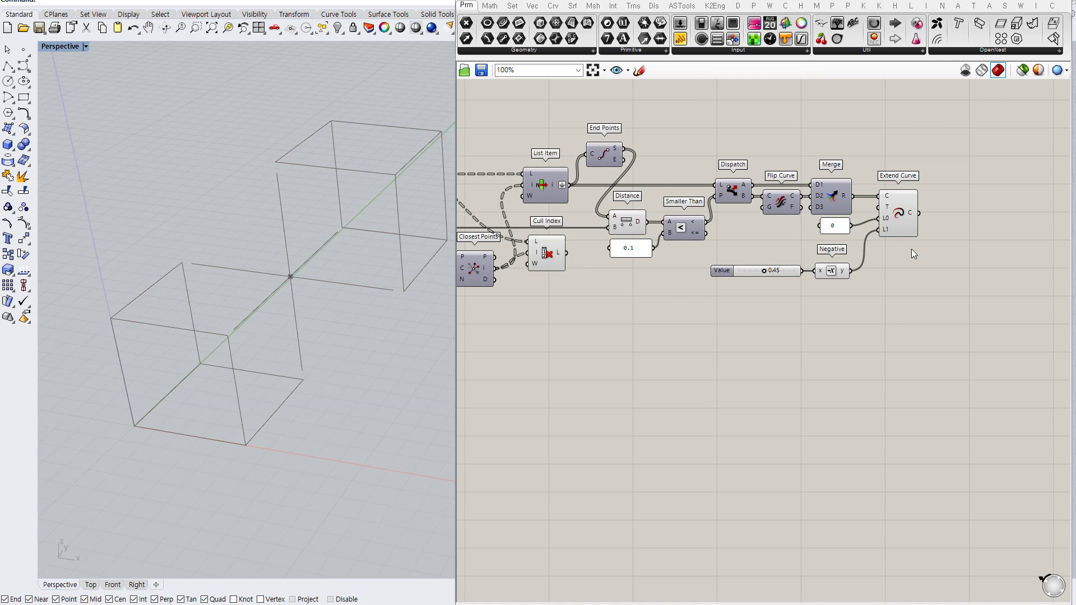
- Add a second Extend Curve component below the first and connect the Cull Index output to its C input
{"action": "double_click", "coordinate": [877, 328]}
{"action": "type", "text": "exten"}
{"action": "left_click", "coordinate": [875, 288]}
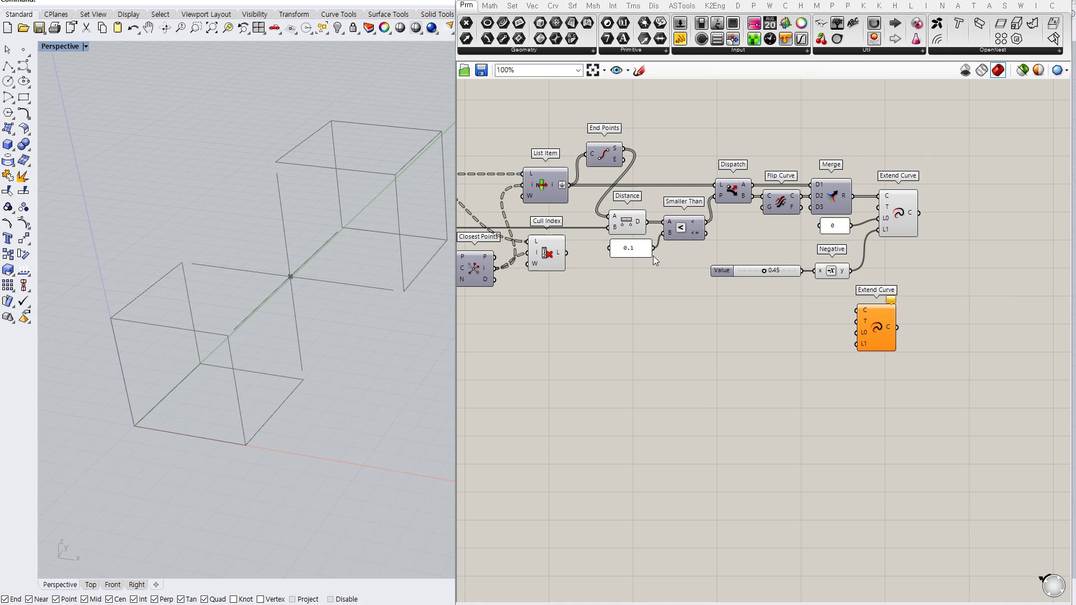
{"action": "left_click_drag", "start_coordinate": [566, 253], "coordinate": [904, 308]}
{"action": "left_click", "coordinate": [825, 328]}
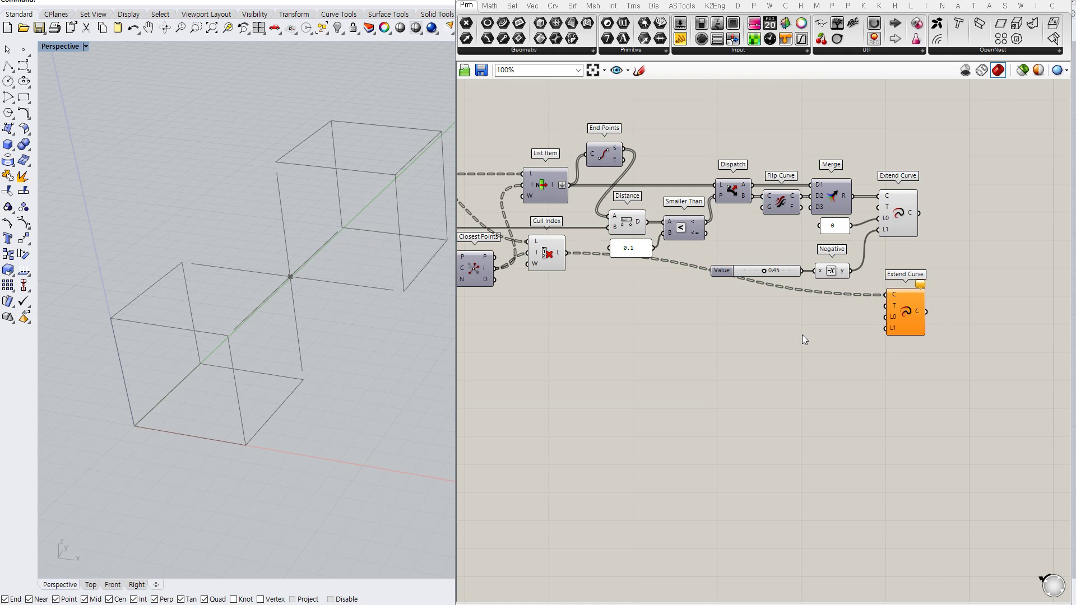
{"action": "left_click", "coordinate": [903, 310]}
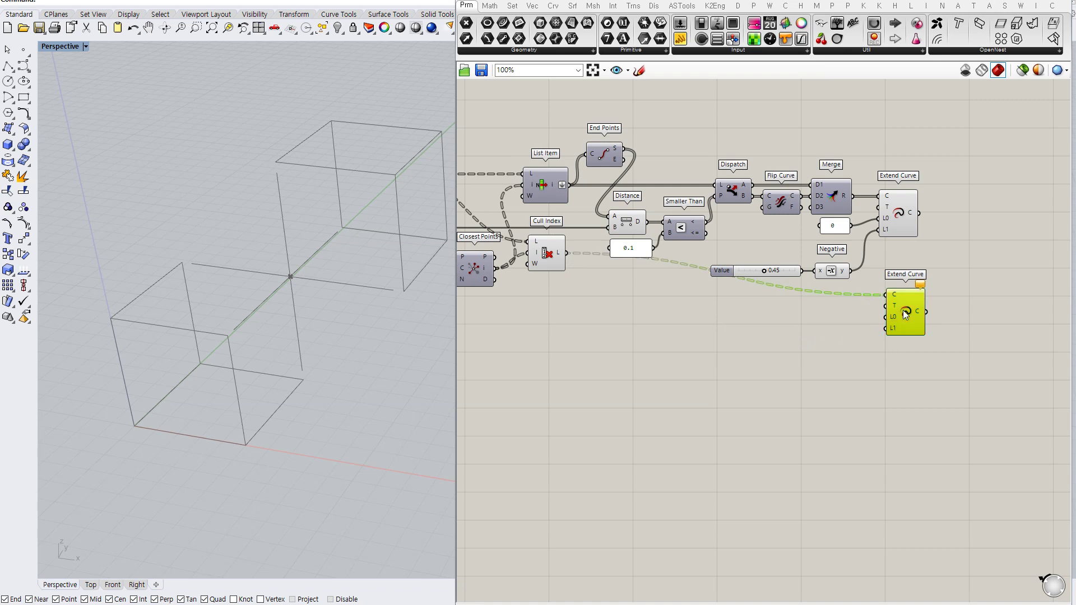
{"action": "left_click", "coordinate": [824, 353]}
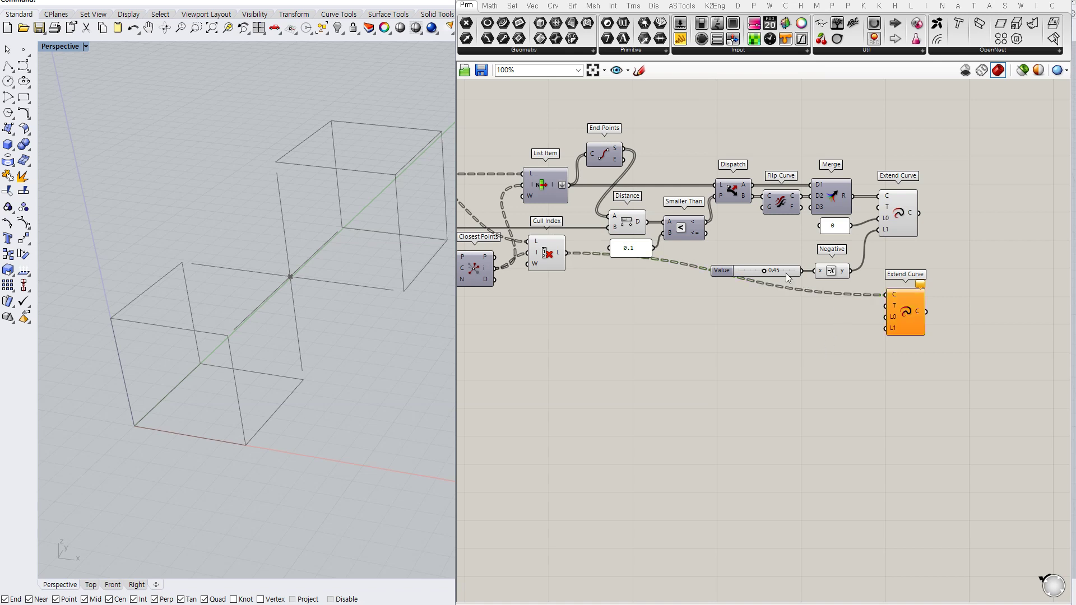
- Move the 0.45 slider lower and connect it to both the L0 and L1 inputs of the lower Extend Curve
{"action": "left_click_drag", "start_coordinate": [785, 273], "coordinate": [758, 310]}
{"action": "left_click", "coordinate": [812, 352]}
{"action": "double_click", "coordinate": [820, 348]}
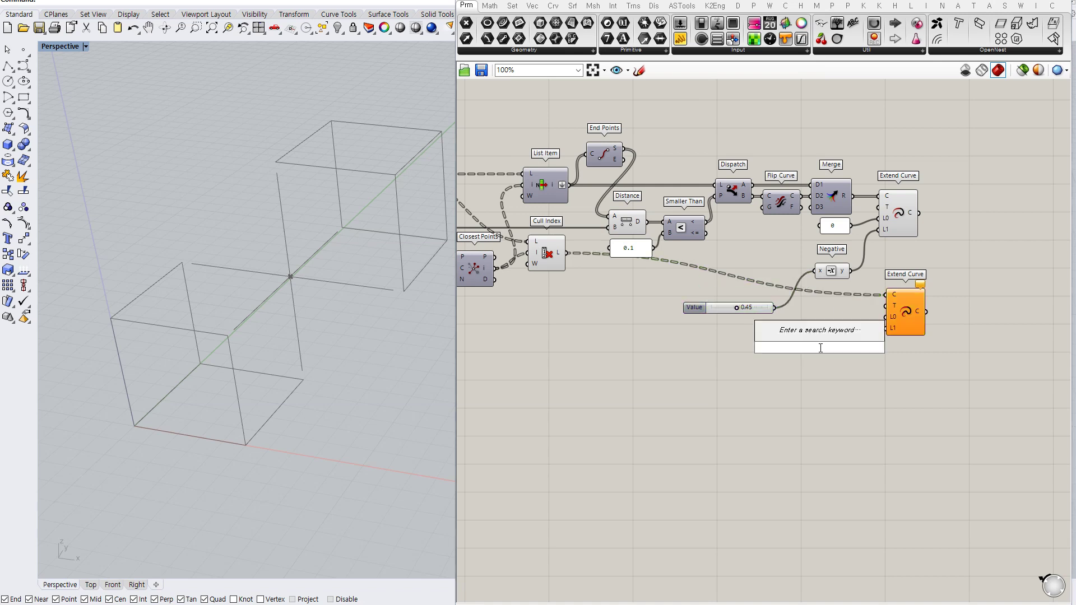
{"action": "left_click", "coordinate": [821, 391]}
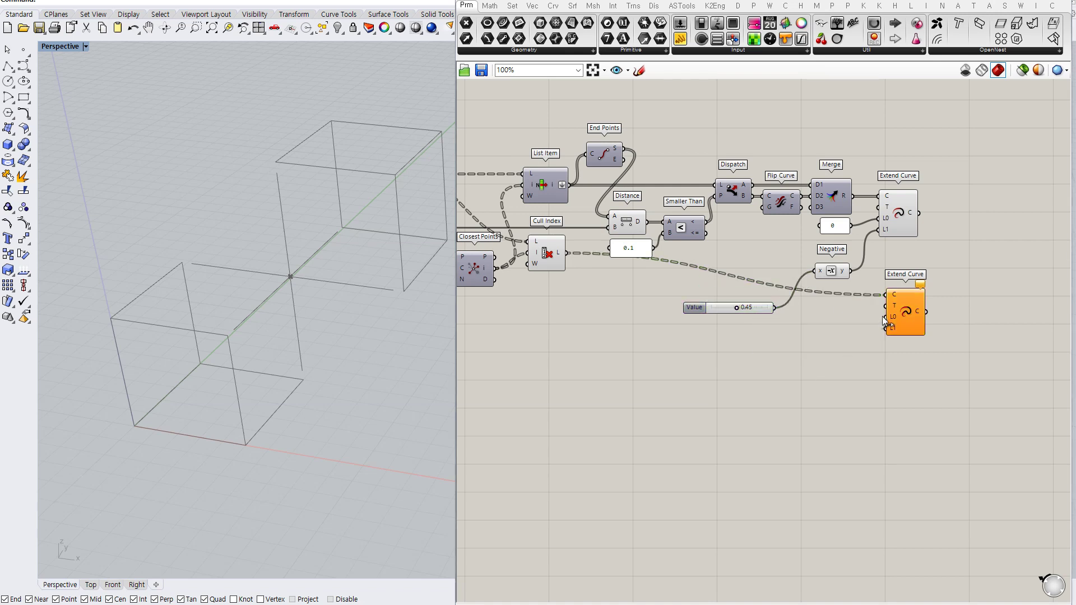
{"action": "mouse_move", "coordinate": [886, 316]}
{"action": "left_mouse_down"}
{"action": "mouse_move", "coordinate": [774, 308]}
{"action": "mouse_move", "coordinate": [886, 329]}
{"action": "left_mouse_up"}
{"action": "left_click", "coordinate": [897, 317]}
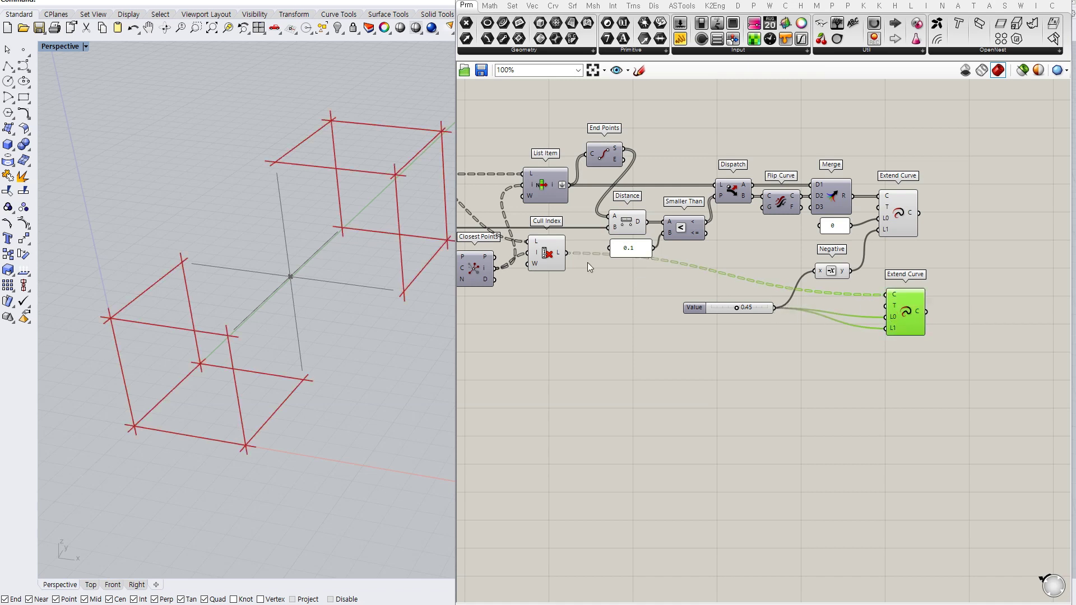
- Turn off the preview of Cull Index and inspect the extended cube edges in the perspective view
{"action": "left_click", "coordinate": [548, 262]}
{"action": "left_click", "coordinate": [581, 329]}
{"action": "left_click", "coordinate": [897, 310]}
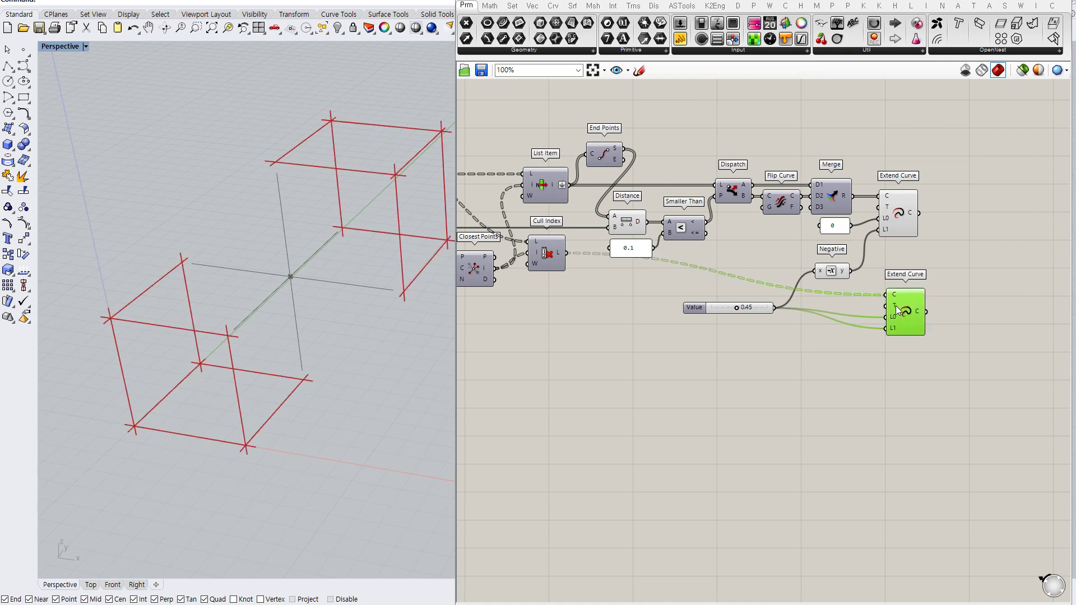
{"action": "mouse_move", "coordinate": [291, 373]}
{"action": "right_mouse_down"}
{"action": "mouse_move", "coordinate": [271, 355]}
{"action": "mouse_move", "coordinate": [269, 331]}
{"action": "mouse_move", "coordinate": [293, 353]}
{"action": "right_mouse_up"}
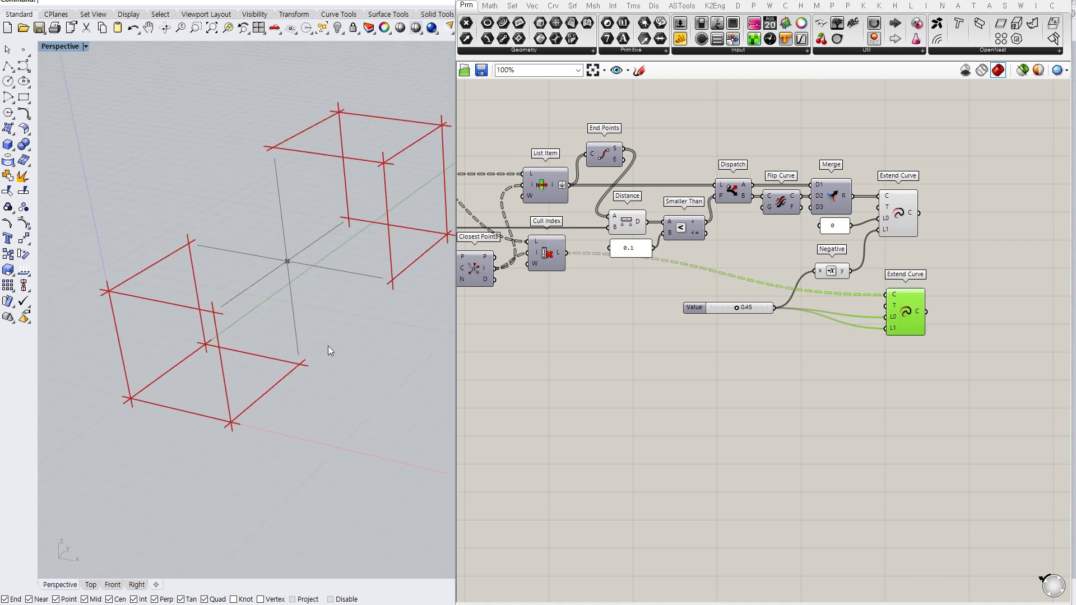
- Nudge the lower Extend Curve into place and add a Perp Frames component fed by its C output, with its preview off
{"action": "right_click_drag", "start_coordinate": [745, 348], "coordinate": [656, 343]}
{"action": "left_click", "coordinate": [654, 341]}
{"action": "left_click", "coordinate": [825, 295]}
{"action": "left_click_drag", "start_coordinate": [825, 295], "coordinate": [825, 290]}
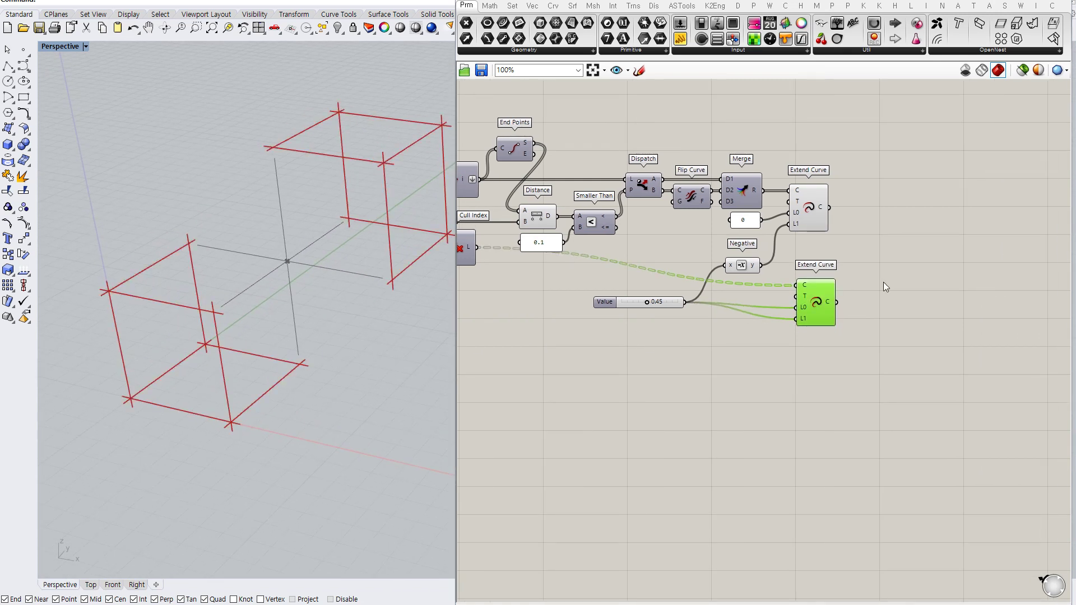
{"action": "double_click", "coordinate": [883, 282]}
{"action": "type", "text": "perp"}
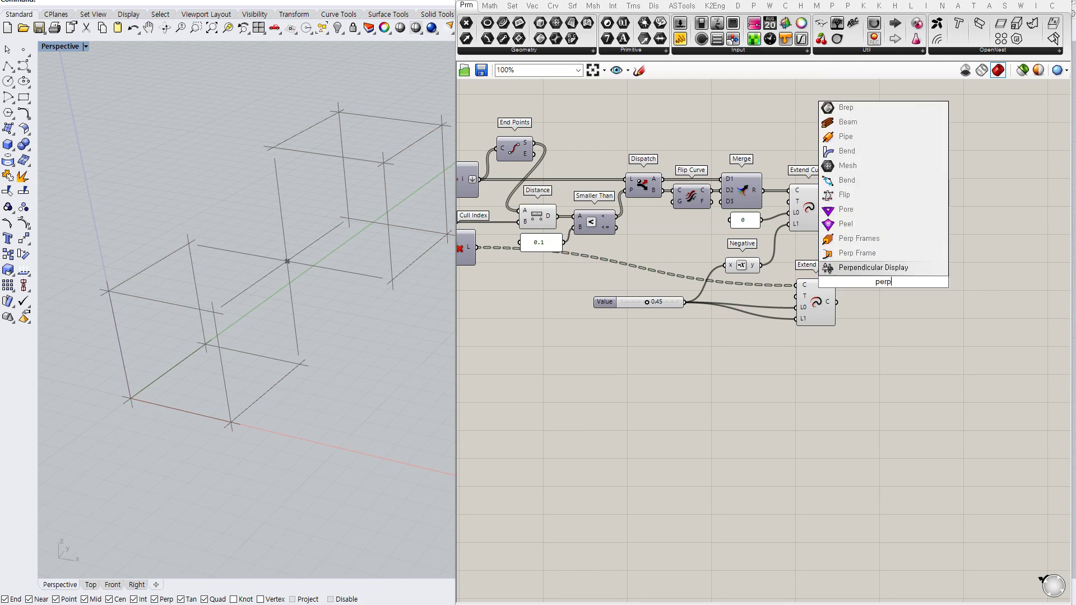
{"action": "left_click", "coordinate": [852, 238]}
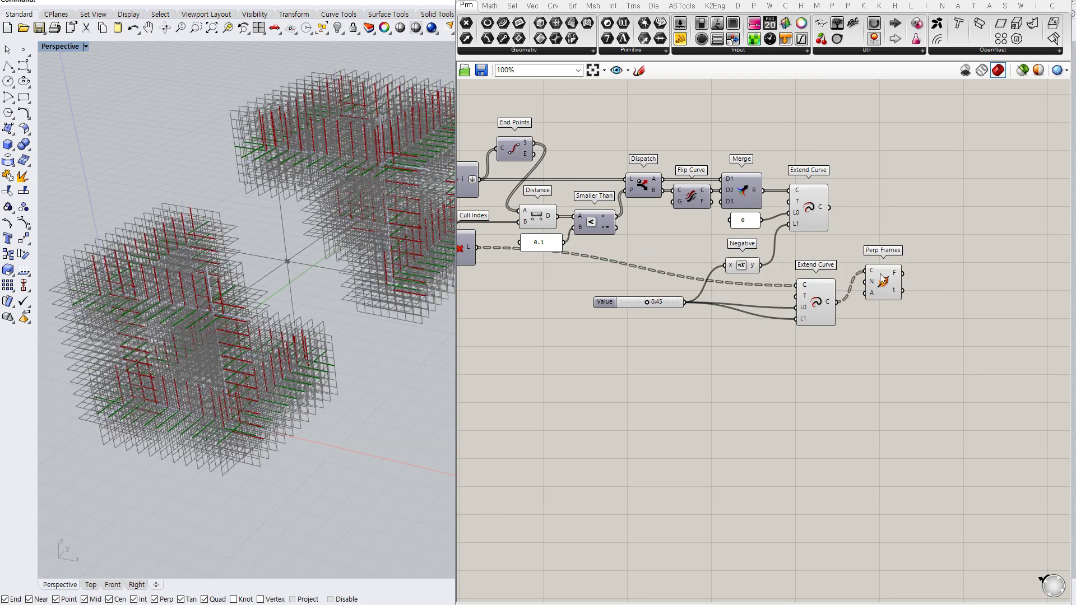
{"action": "left_click_drag", "start_coordinate": [900, 297], "coordinate": [896, 315]}
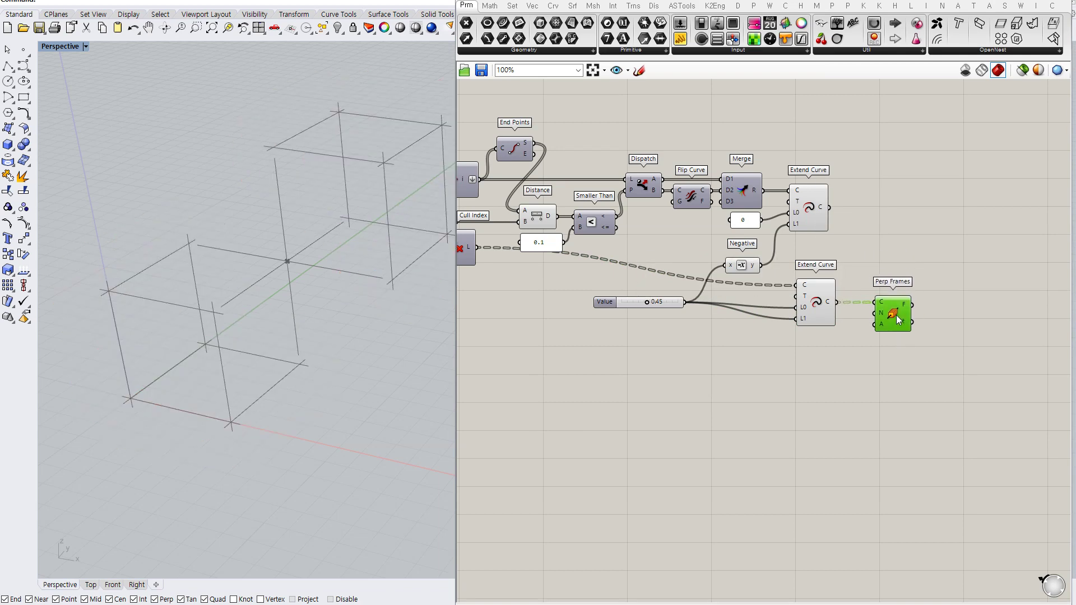
- Connect a panel containing 1 to the N input of Perp Frames and review its Align input
{"action": "double_click", "coordinate": [848, 330]}
{"action": "type", "text": "1"}
{"action": "key", "text": "Return"}
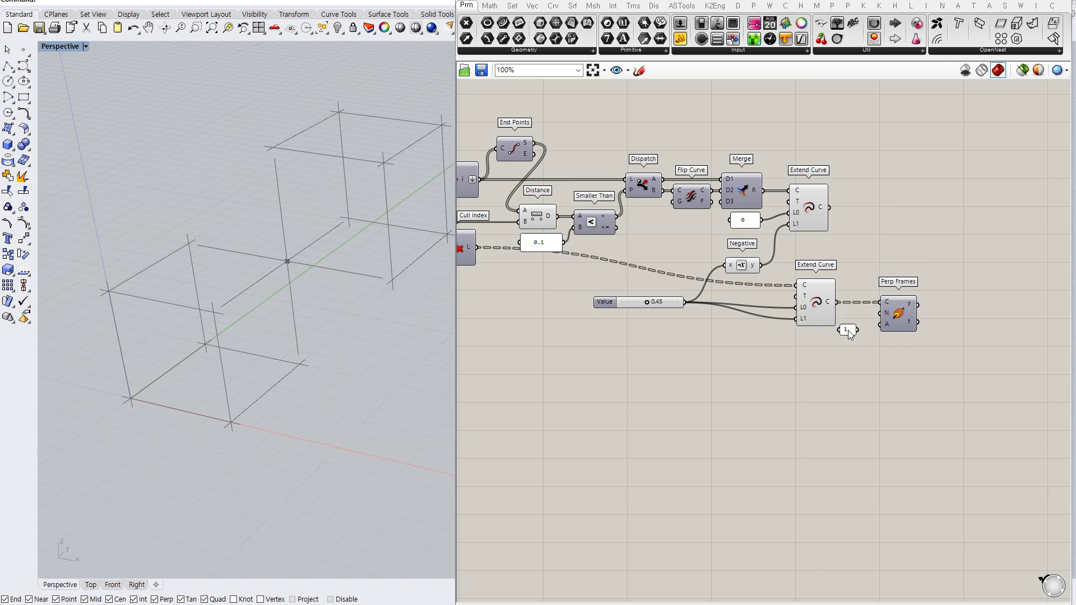
{"action": "mouse_move", "coordinate": [882, 313]}
{"action": "left_mouse_down"}
{"action": "mouse_move", "coordinate": [859, 332]}
{"action": "mouse_move", "coordinate": [851, 321]}
{"action": "mouse_move", "coordinate": [900, 314]}
{"action": "left_mouse_up"}
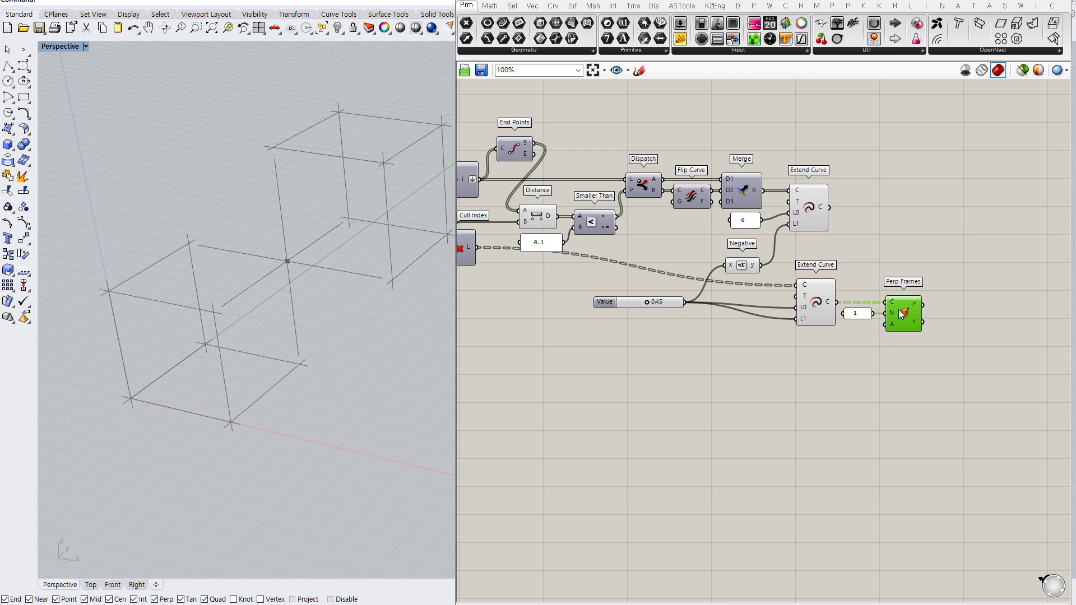
{"action": "key", "text": "ctrl+q"}
{"action": "key", "text": "ctrl+q"}
{"action": "left_click", "coordinate": [892, 356]}
{"action": "right_click_drag", "start_coordinate": [915, 345], "coordinate": [892, 333]}
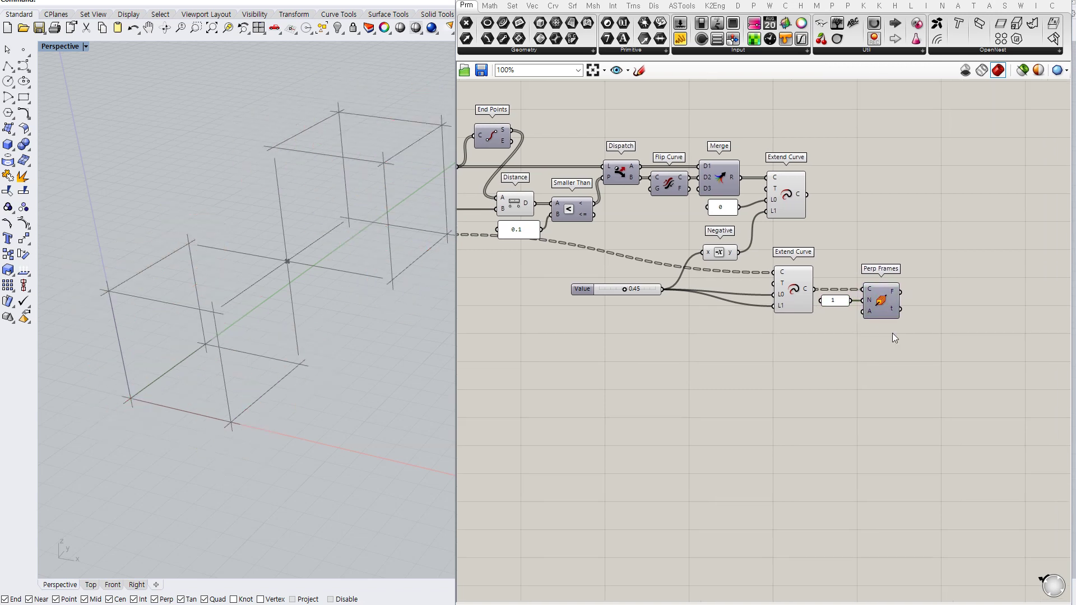
{"action": "mouse_move", "coordinate": [865, 315]}
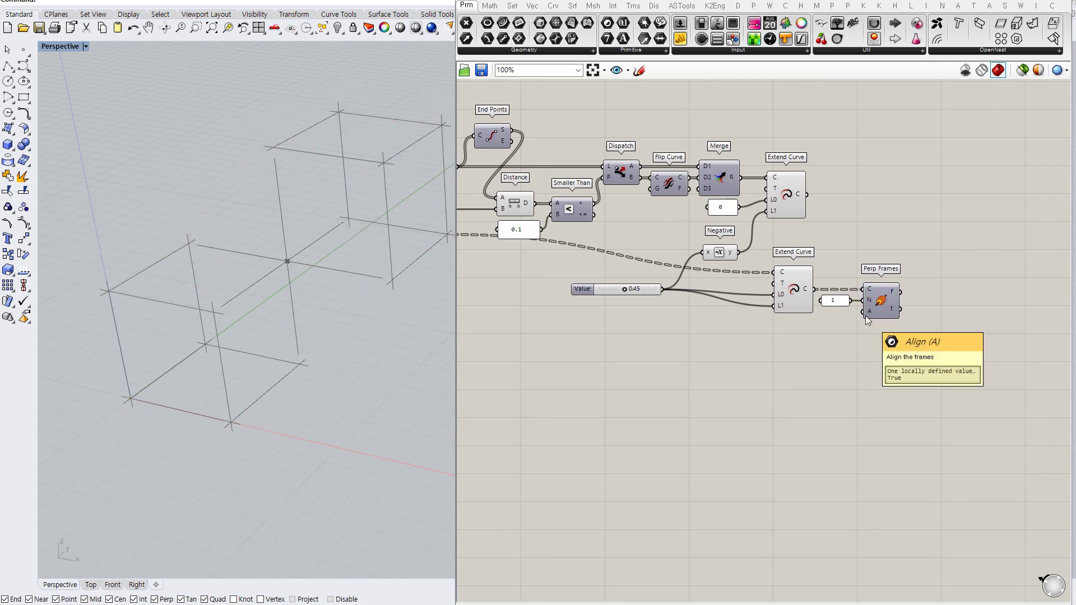
- Add an End Points component fed by the upper Extend Curve and turn off that Extend Curve's preview
{"action": "left_click", "coordinate": [788, 291]}
{"action": "right_click_drag", "start_coordinate": [816, 328], "coordinate": [821, 366]}
{"action": "left_click", "coordinate": [823, 365]}
{"action": "left_click", "coordinate": [799, 234]}
{"action": "left_click", "coordinate": [843, 235]}
{"action": "double_click", "coordinate": [842, 236]}
{"action": "type", "text": "end"}
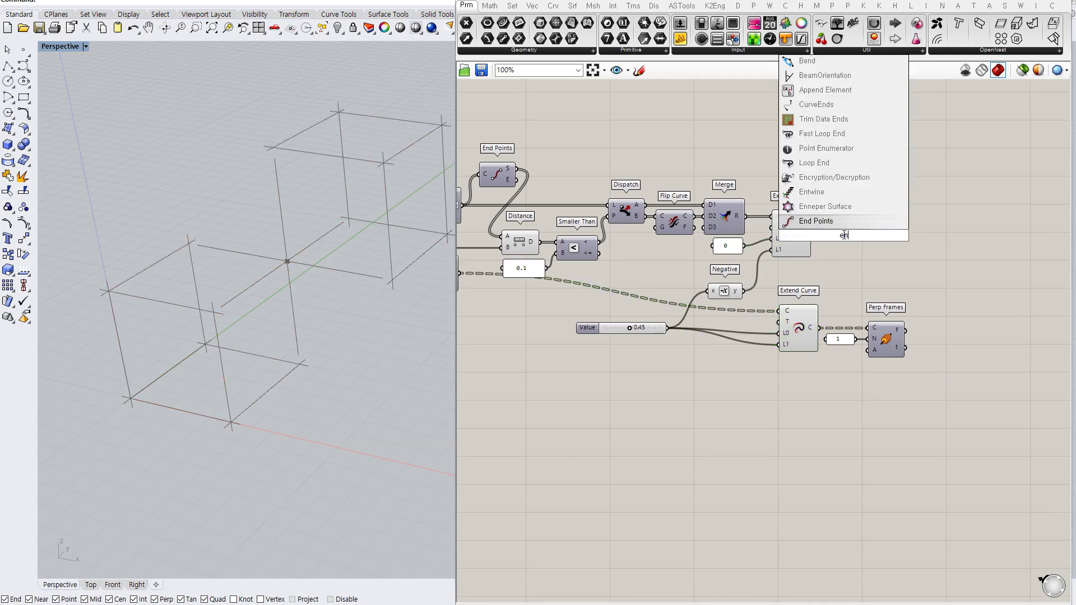
{"action": "left_click", "coordinate": [839, 221]}
{"action": "left_click", "coordinate": [801, 237]}
{"action": "left_click_drag", "start_coordinate": [824, 235], "coordinate": [855, 233]}
{"action": "key", "text": "ctrl+q"}
{"action": "right_click_drag", "start_coordinate": [908, 252], "coordinate": [868, 243]}
{"action": "left_click", "coordinate": [869, 243]}
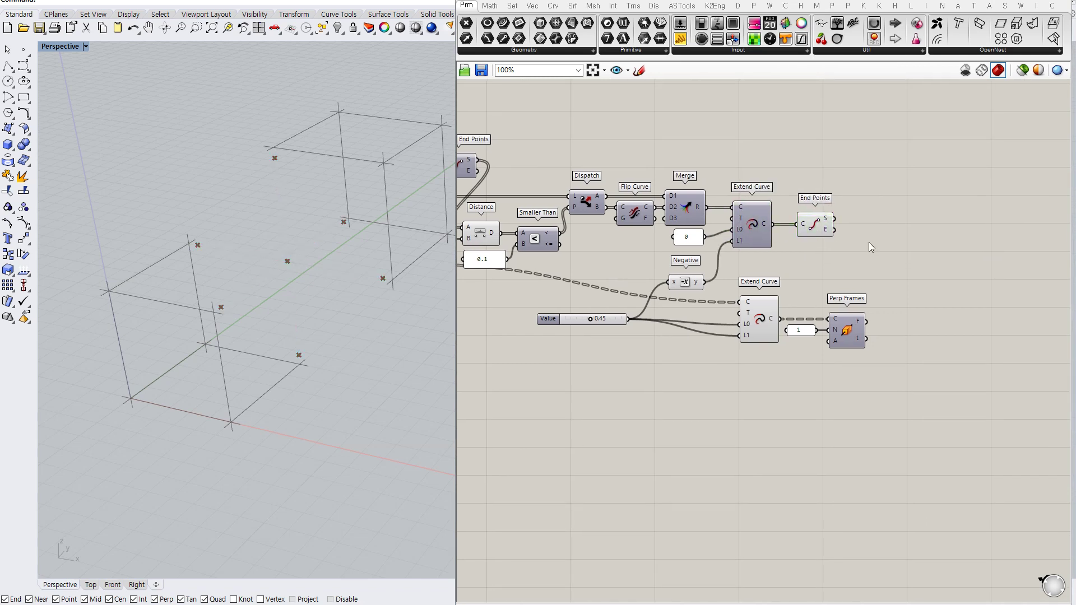
- Line up the new End Points component close beside the upper Extend Curve
{"action": "left_click", "coordinate": [819, 220]}
{"action": "left_click", "coordinate": [833, 247]}
{"action": "left_click_drag", "start_coordinate": [821, 224], "coordinate": [811, 227]}
{"action": "left_click", "coordinate": [812, 243]}
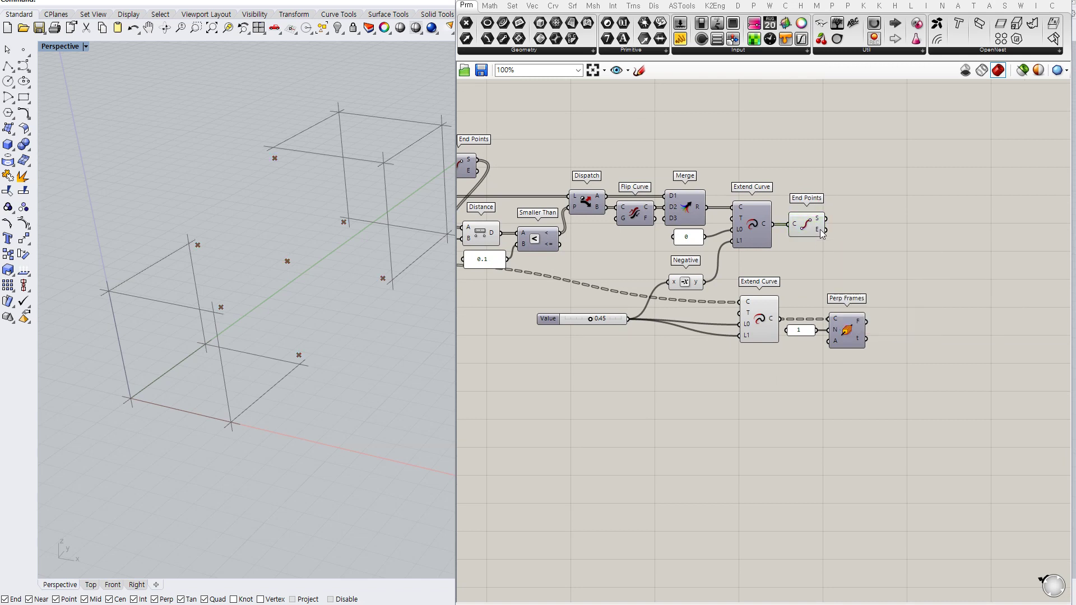
- Add a Point component and feed it the S and E outputs of End Points in turn to compare them
{"action": "double_click", "coordinate": [856, 218]}
{"action": "type", "text": "po"}
{"action": "key", "text": "Return"}
{"action": "mouse_move", "coordinate": [826, 219]}
{"action": "left_mouse_down"}
{"action": "mouse_move", "coordinate": [847, 218]}
{"action": "mouse_move", "coordinate": [834, 228]}
{"action": "mouse_move", "coordinate": [844, 219]}
{"action": "left_mouse_up"}
{"action": "left_click_drag", "start_coordinate": [855, 221], "coordinate": [853, 233]}
{"action": "left_click", "coordinate": [853, 248]}
- Turn the preview of the upper Extend Curve back on
{"action": "left_click", "coordinate": [753, 222]}
{"action": "key", "text": "ctrl+q"}
{"action": "left_click", "coordinate": [869, 259]}
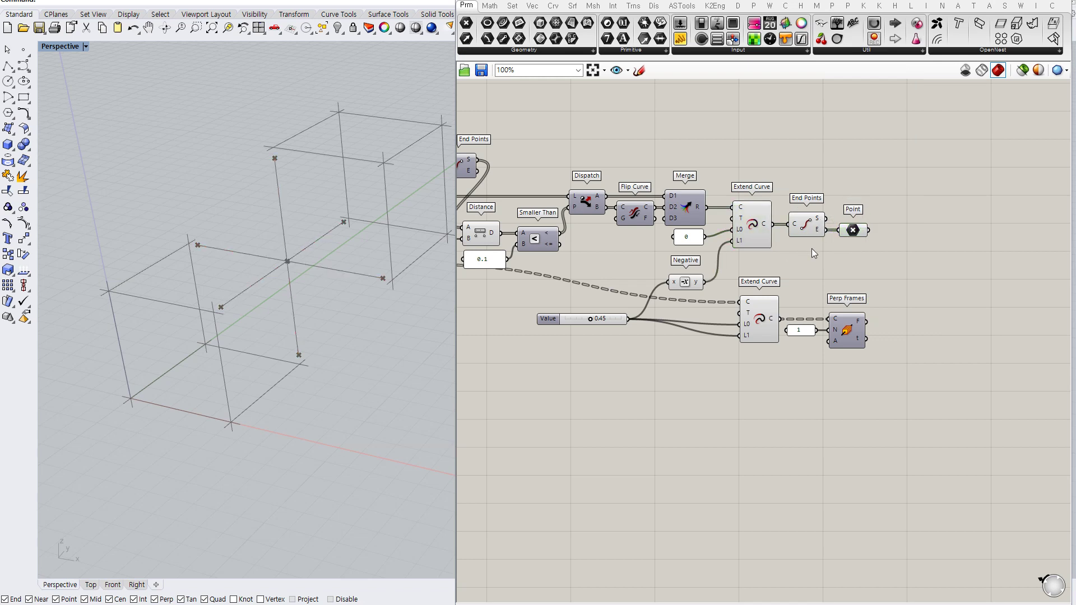
- Recheck the start and end points of the shortened edges through the Point component and remove that component
{"action": "left_click_drag", "start_coordinate": [826, 219], "coordinate": [842, 231]}
{"action": "left_click_drag", "start_coordinate": [854, 230], "coordinate": [856, 217]}
{"action": "left_click", "coordinate": [852, 241]}
{"action": "key", "text": "ctrl+y"}
{"action": "key", "text": "ctrl+y"}
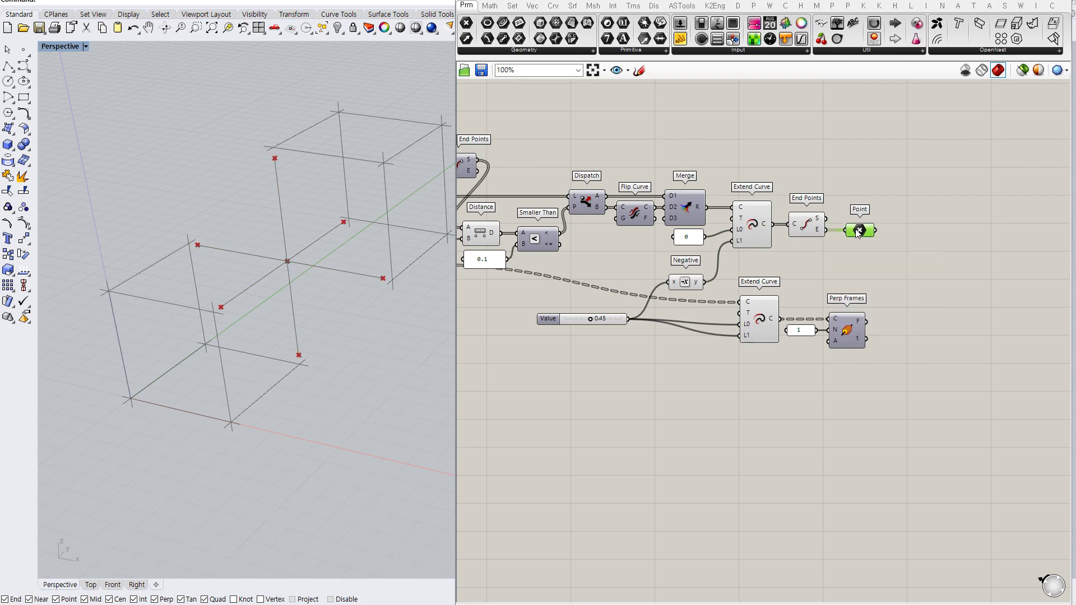
{"action": "left_click", "coordinate": [854, 244]}
{"action": "left_click_drag", "start_coordinate": [862, 233], "coordinate": [858, 231]}
- Add a List Item component and connect the E output of End Points to its L input
{"action": "right_click_drag", "start_coordinate": [859, 223], "coordinate": [814, 236]}
{"action": "double_click", "coordinate": [817, 208]}
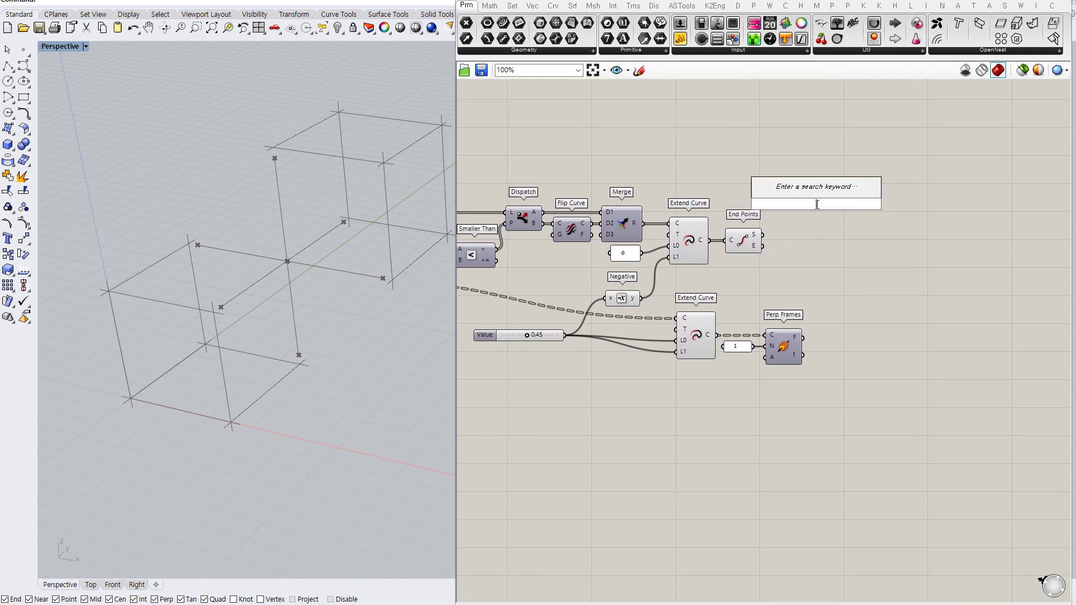
{"action": "type", "text": "li"}
{"action": "key", "text": "Return"}
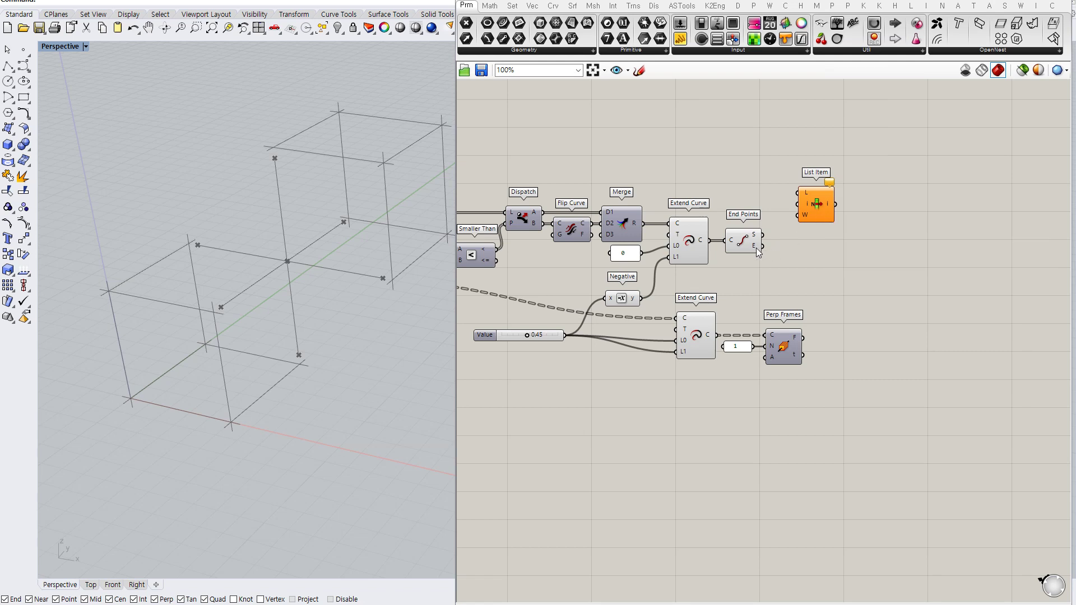
{"action": "mouse_move", "coordinate": [755, 248]}
{"action": "left_click_drag", "start_coordinate": [762, 245], "coordinate": [815, 192]}
- Expand the new List Item to six outputs, from i through +5
{"action": "scroll", "coordinate": [816, 194], "scroll_direction": "up", "scroll_amount": 6}
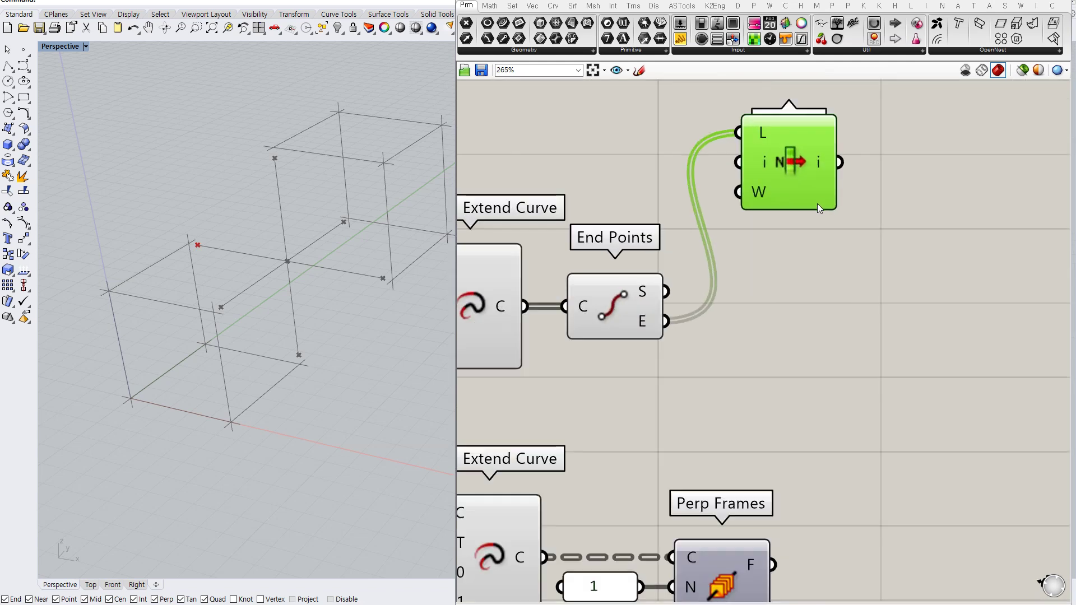
{"action": "left_click", "coordinate": [801, 207]}
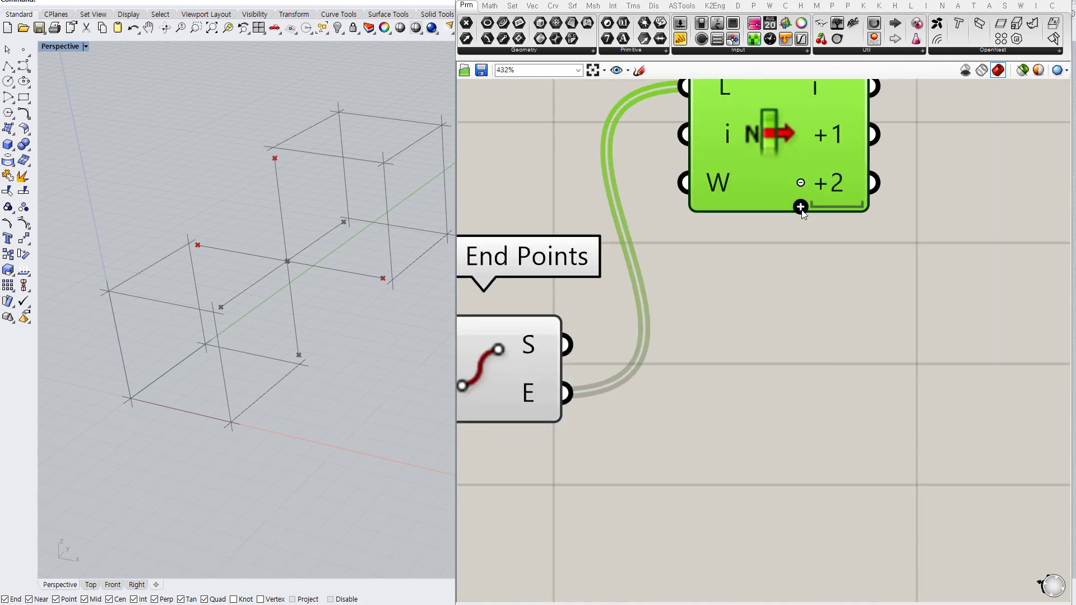
{"action": "left_click", "coordinate": [801, 207]}
{"action": "left_click", "coordinate": [800, 233]}
{"action": "left_click", "coordinate": [801, 249]}
{"action": "scroll", "coordinate": [774, 338], "scroll_direction": "down", "scroll_amount": 3}
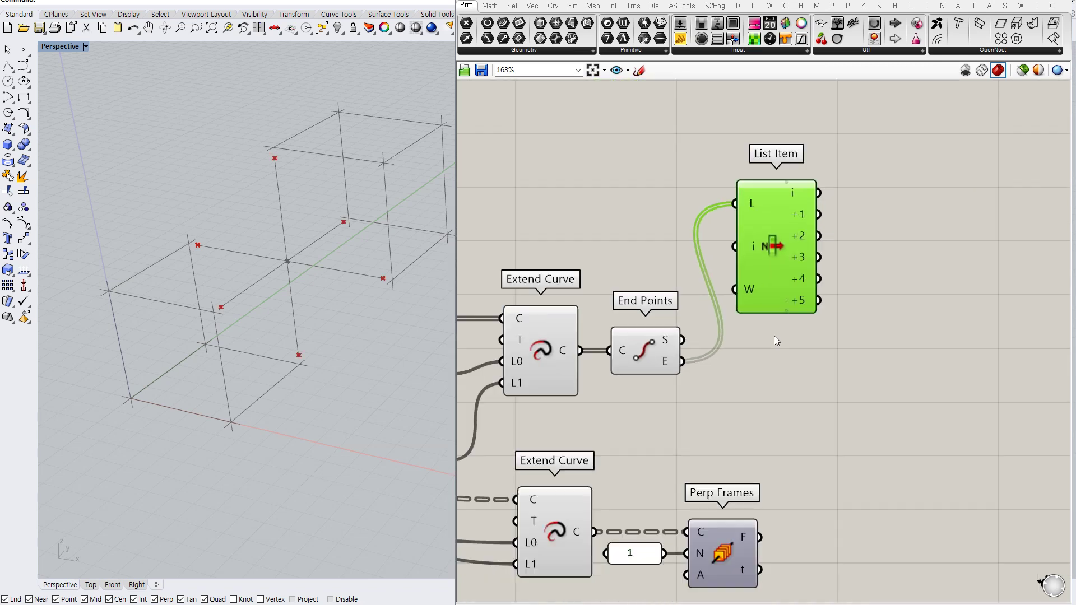
{"action": "scroll", "coordinate": [774, 335], "scroll_direction": "down", "scroll_amount": 1}
{"action": "left_click", "coordinate": [788, 251]}
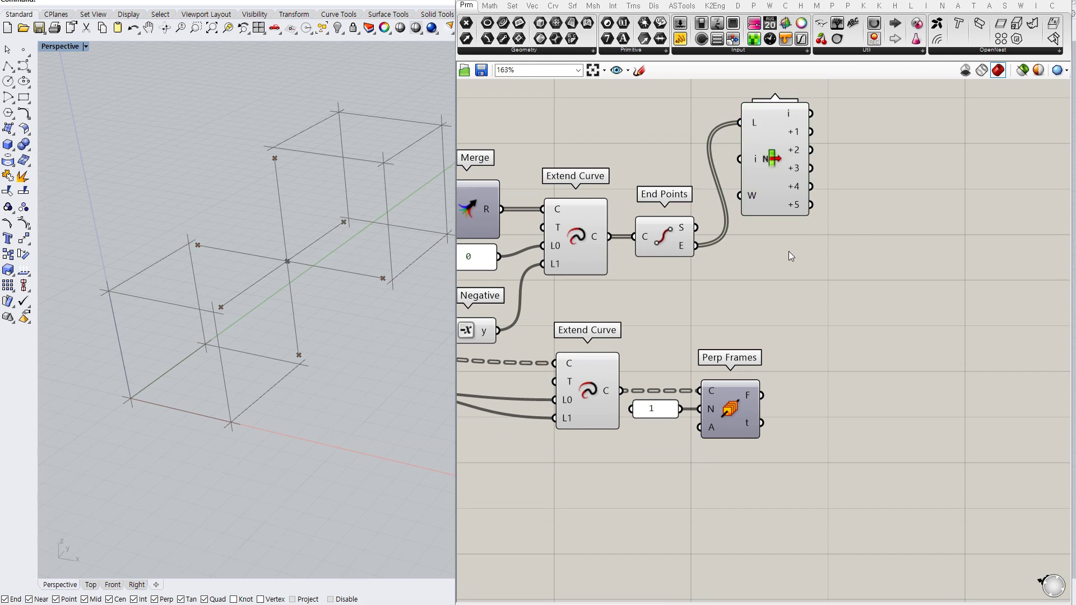
- Reposition the List Item and add a Point List component whose P input takes the E output of End Points
{"action": "left_click", "coordinate": [767, 203]}
{"action": "scroll", "coordinate": [817, 244], "scroll_direction": "down", "scroll_amount": 2}
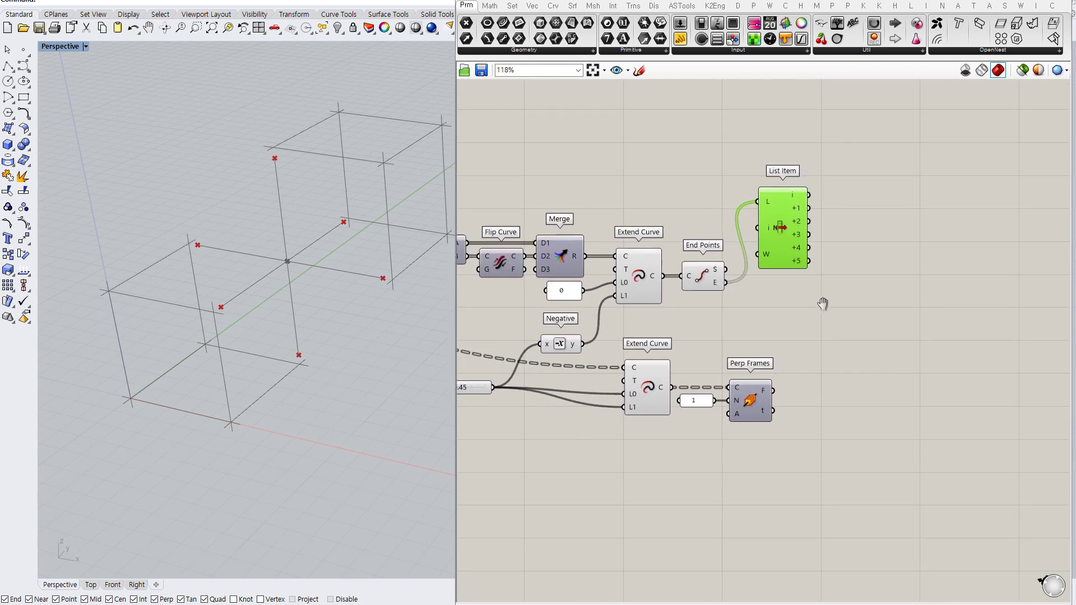
{"action": "right_click_drag", "start_coordinate": [815, 247], "coordinate": [816, 284]}
{"action": "left_click_drag", "start_coordinate": [779, 268], "coordinate": [792, 273]}
{"action": "double_click", "coordinate": [746, 193]}
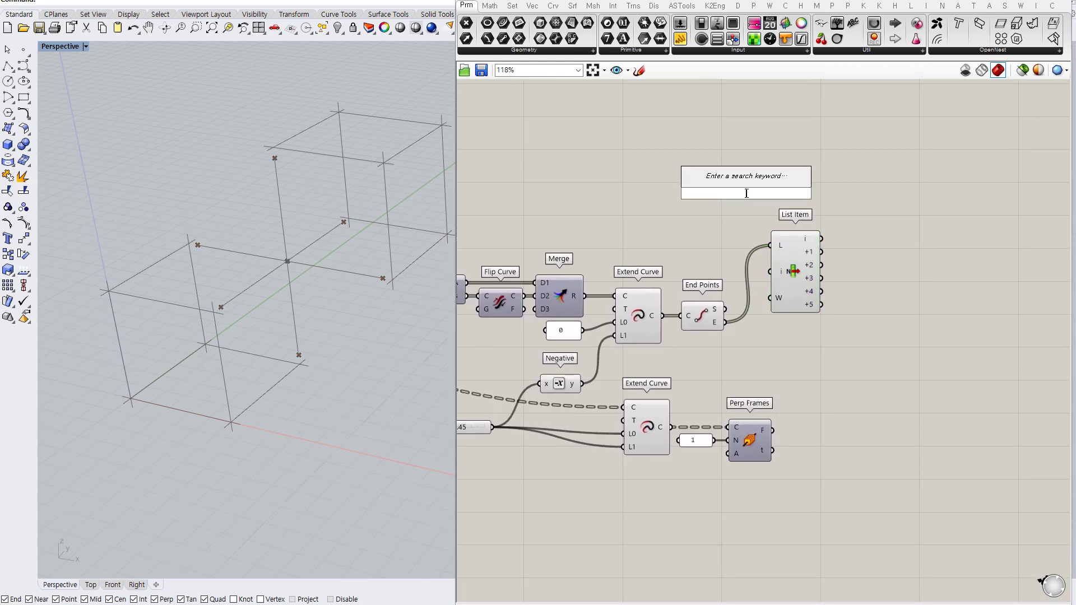
{"action": "type", "text": "poli"}
{"action": "key", "text": "Return"}
{"action": "left_click_drag", "start_coordinate": [731, 187], "coordinate": [726, 322]}
- Turn off the previews of the six-output List Item and the End Points component feeding it
{"action": "left_click", "coordinate": [798, 282]}
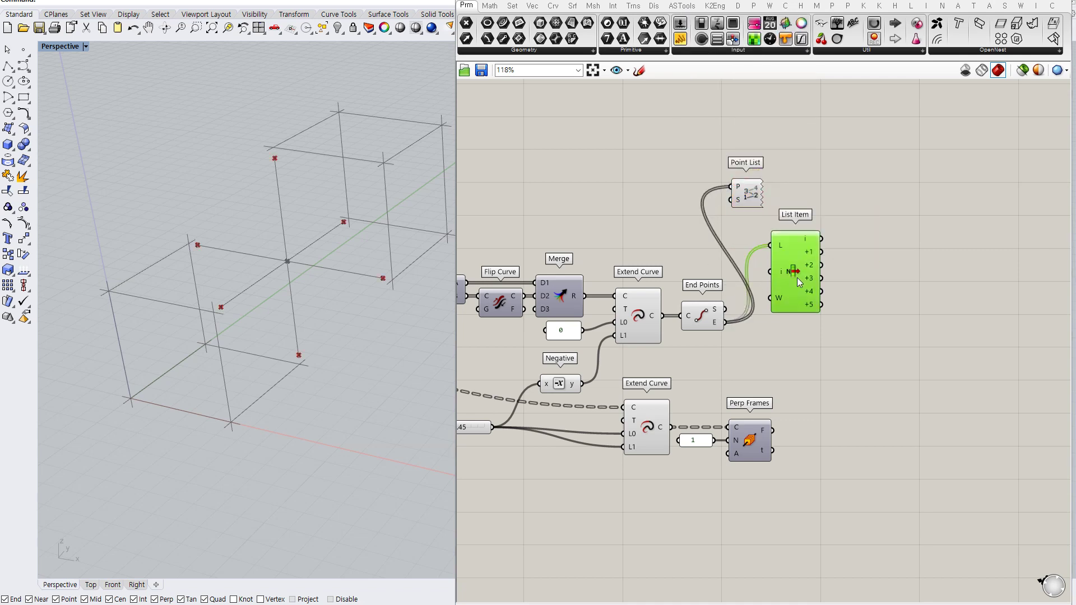
{"action": "key", "text": "ctrl+q"}
{"action": "left_click", "coordinate": [704, 318]}
{"action": "key", "text": "ctrl+q"}
{"action": "left_click", "coordinate": [624, 196]}
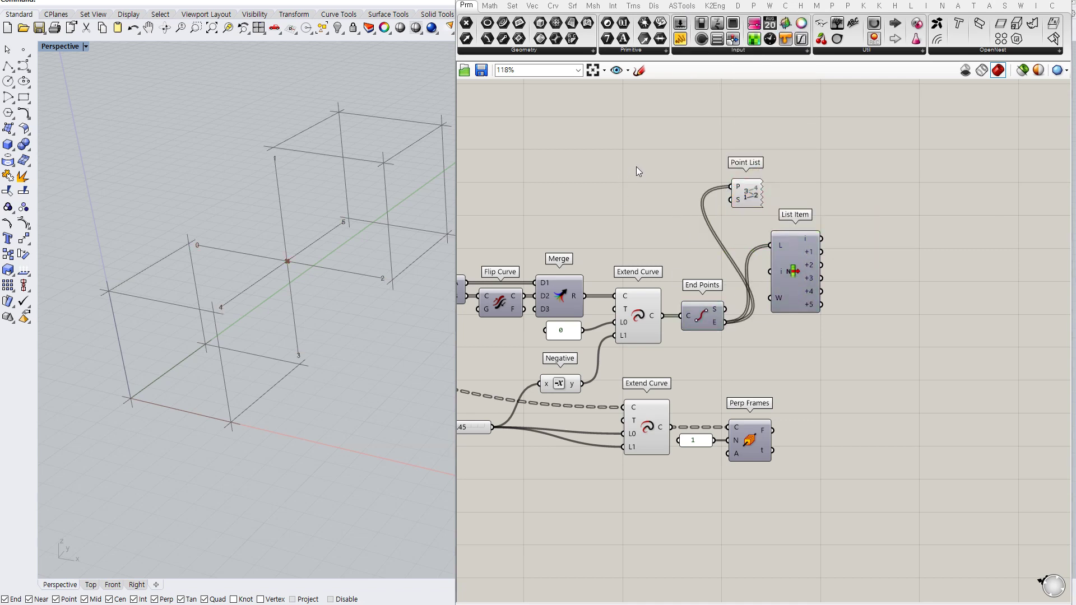
- Connect a 0 to 2.00 number slider to the S input of Point List, set it to 0.63 and check the point numbering
{"action": "double_click", "coordinate": [634, 195]}
{"action": "type", "text": "0<2.00"}
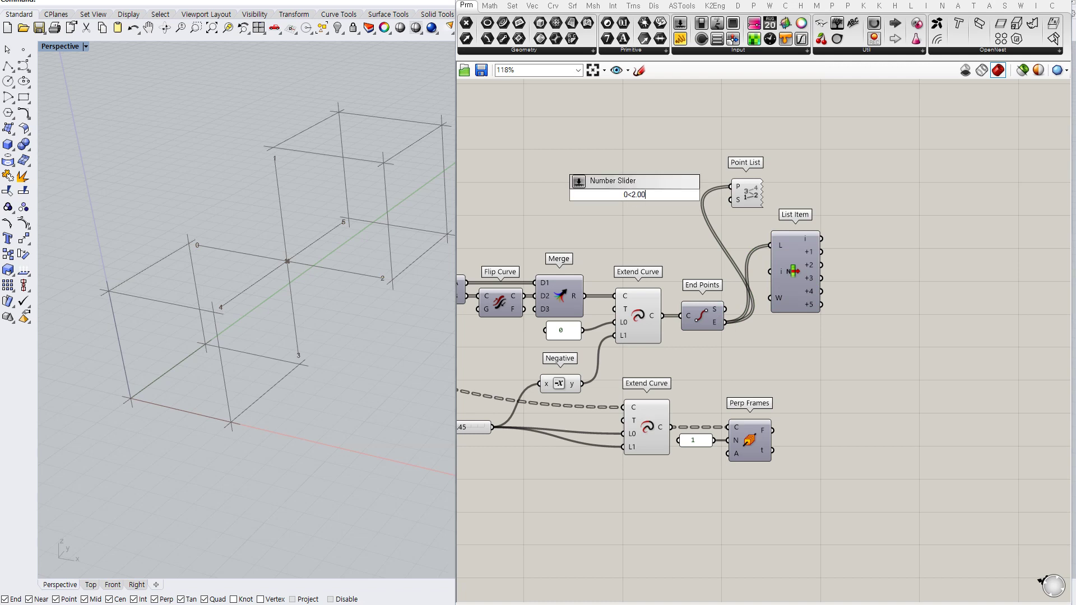
{"action": "key", "text": "Return"}
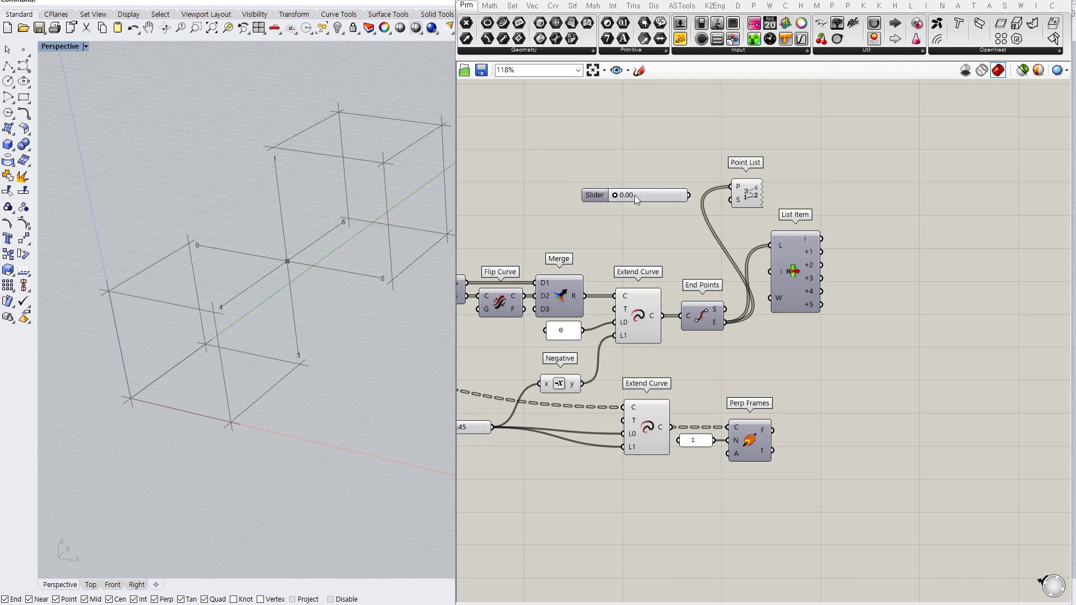
{"action": "left_click_drag", "start_coordinate": [736, 202], "coordinate": [660, 206]}
{"action": "right_click_drag", "start_coordinate": [246, 235], "coordinate": [307, 251]}
{"action": "scroll", "coordinate": [322, 228], "scroll_direction": "down", "scroll_amount": 5}
{"action": "scroll", "coordinate": [320, 247], "scroll_direction": "up", "scroll_amount": 4}
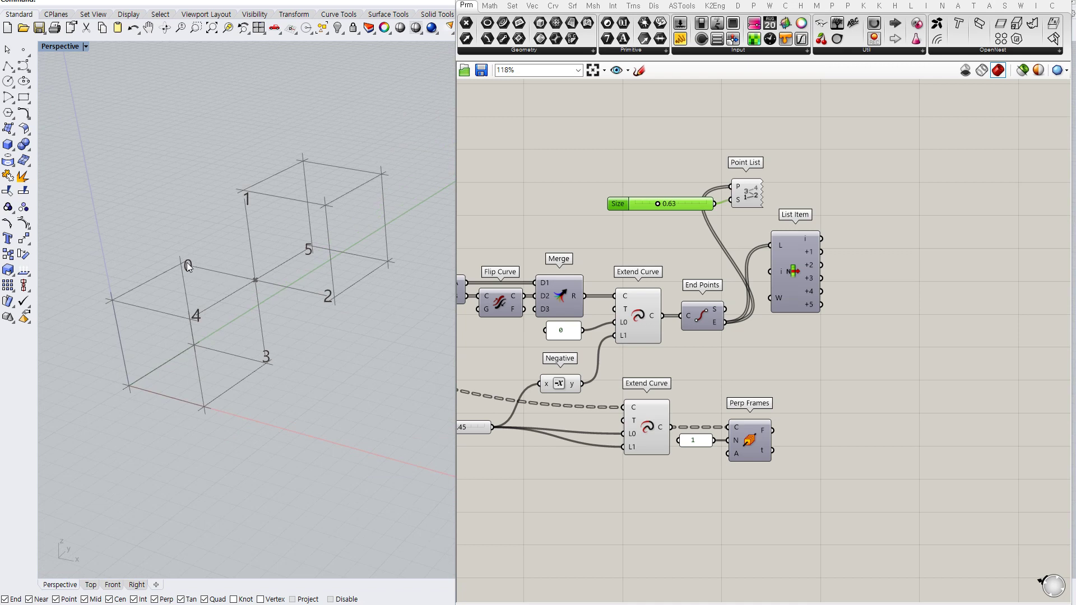
- Set the Point List text size to 0.52 and widen the Rhino viewport to examine the numbered end points
{"action": "right_click_drag", "start_coordinate": [279, 259], "coordinate": [279, 227]}
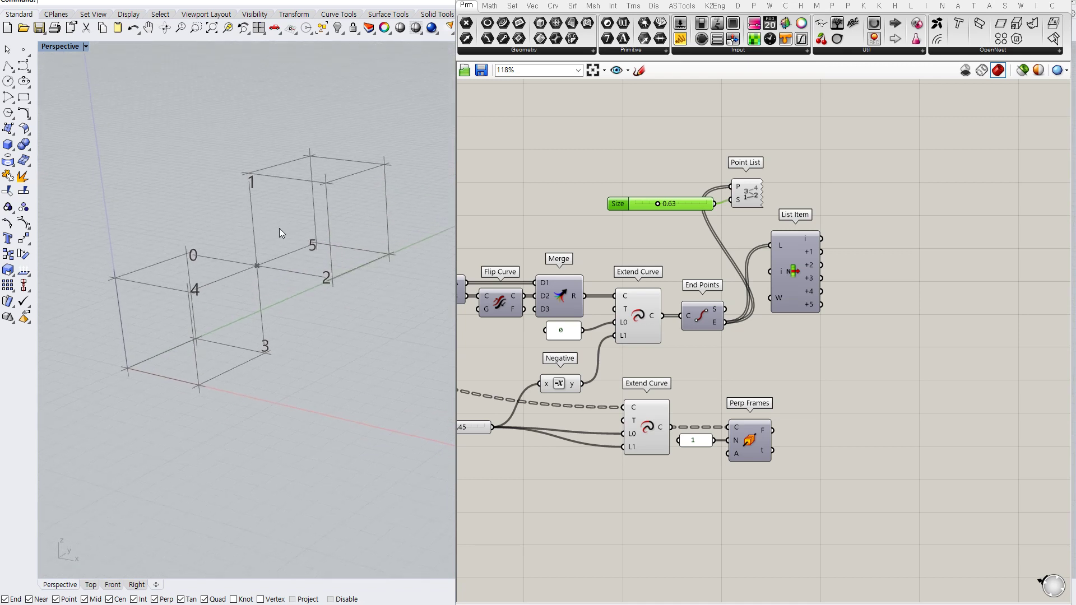
{"action": "mouse_move", "coordinate": [318, 288]}
{"action": "right_mouse_down"}
{"action": "mouse_move", "coordinate": [276, 322]}
{"action": "mouse_move", "coordinate": [314, 283]}
{"action": "mouse_move", "coordinate": [296, 276]}
{"action": "mouse_move", "coordinate": [301, 283]}
{"action": "right_mouse_up"}
{"action": "left_click_drag", "start_coordinate": [660, 202], "coordinate": [655, 206]}
{"action": "left_click", "coordinate": [747, 195]}
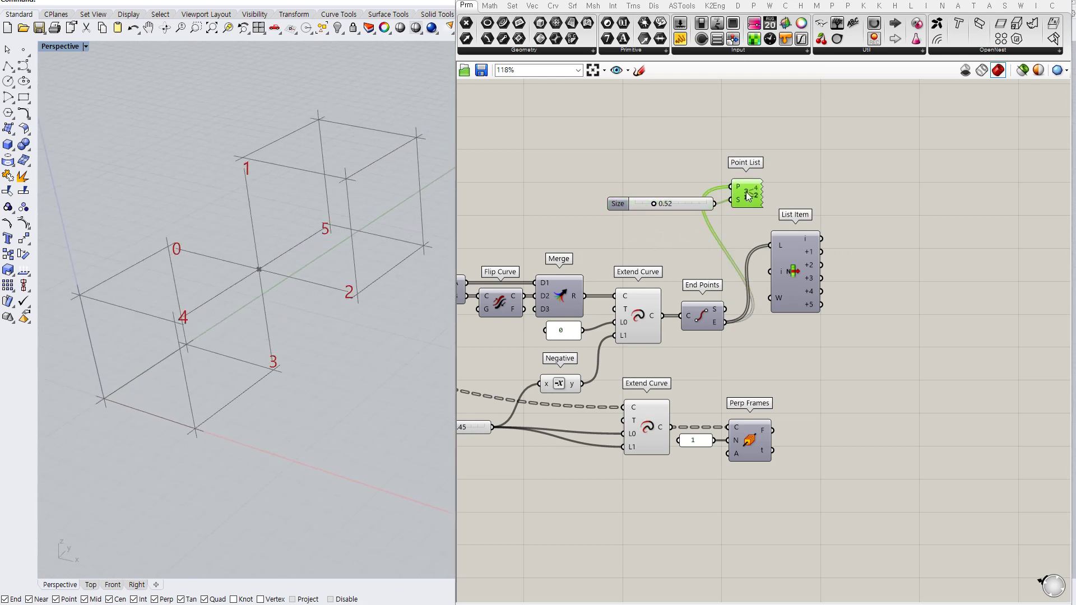
{"action": "right_click_drag", "start_coordinate": [344, 263], "coordinate": [373, 255]}
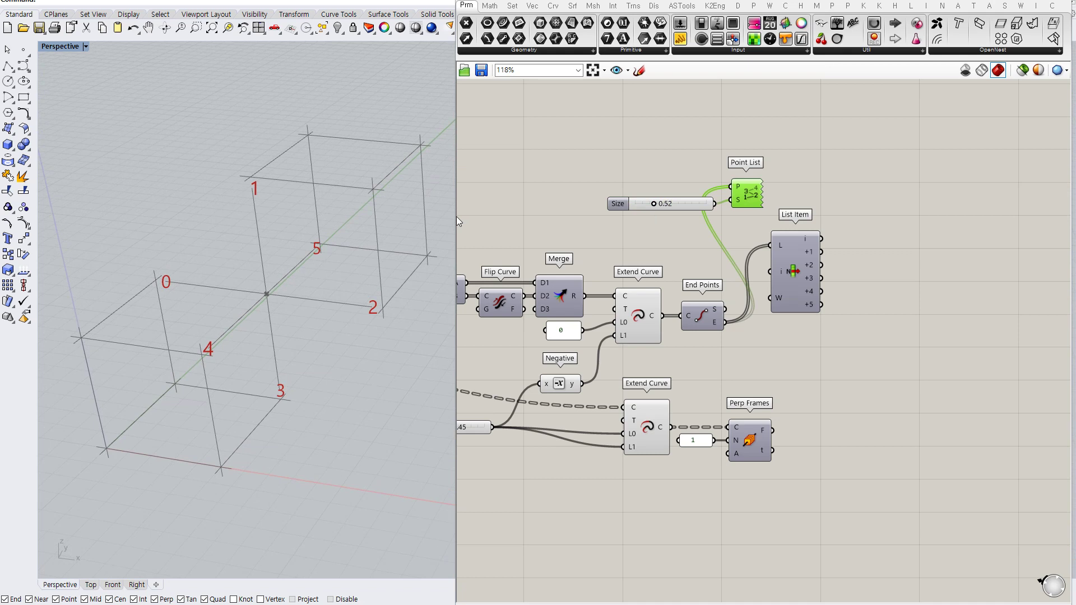
{"action": "left_click_drag", "start_coordinate": [456, 217], "coordinate": [525, 216]}
{"action": "right_click_drag", "start_coordinate": [325, 317], "coordinate": [354, 309]}
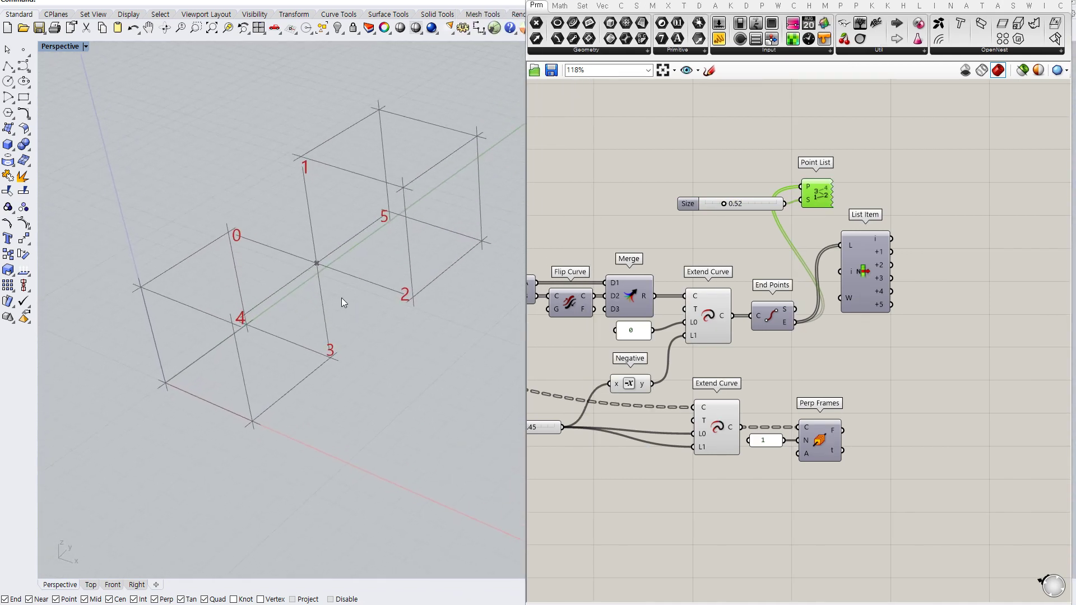
- Add an Average component below List Item and connect the E output of End Points to its input
{"action": "right_click_drag", "start_coordinate": [803, 269], "coordinate": [716, 234]}
{"action": "left_click", "coordinate": [813, 254]}
{"action": "left_click", "coordinate": [785, 240]}
{"action": "left_click", "coordinate": [695, 236]}
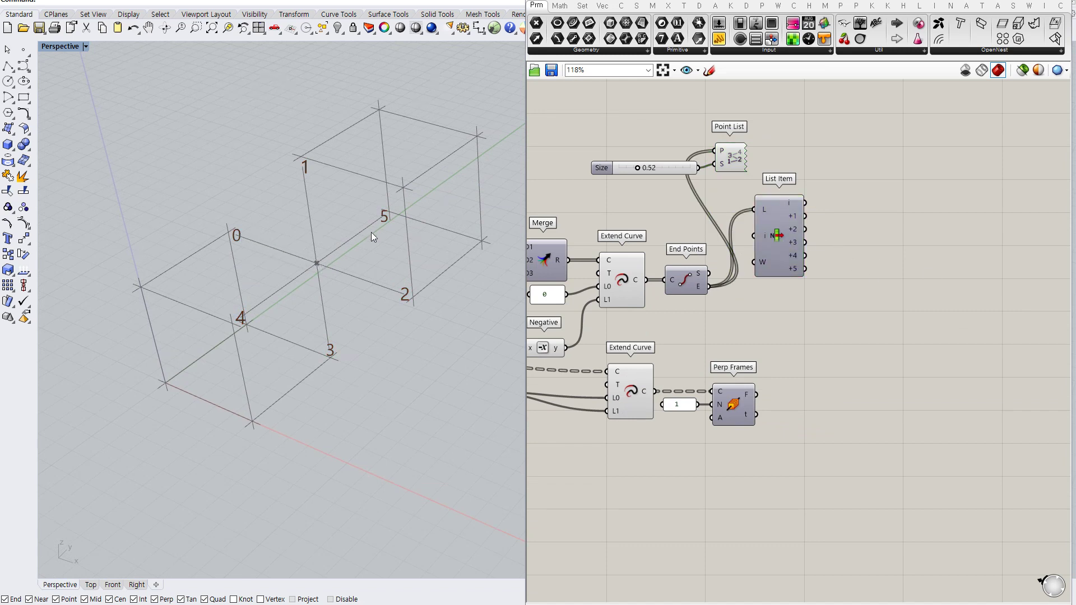
{"action": "double_click", "coordinate": [757, 318]}
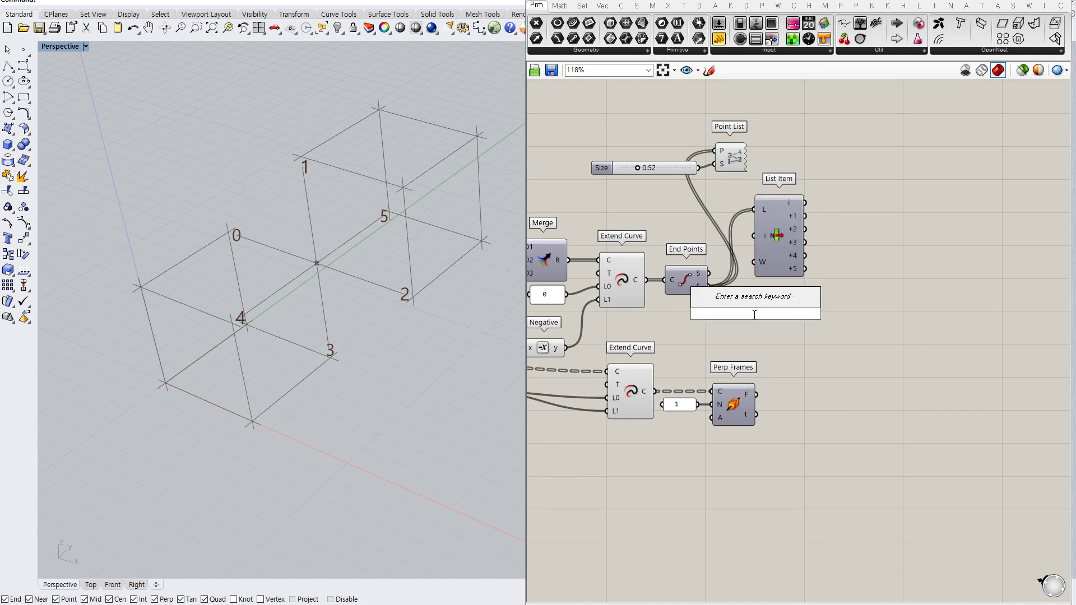
{"action": "type", "text": "average"}
{"action": "left_click", "coordinate": [740, 301]}
{"action": "left_click_drag", "start_coordinate": [713, 287], "coordinate": [740, 317]}
{"action": "left_click", "coordinate": [785, 335]}
{"action": "left_click", "coordinate": [776, 320]}
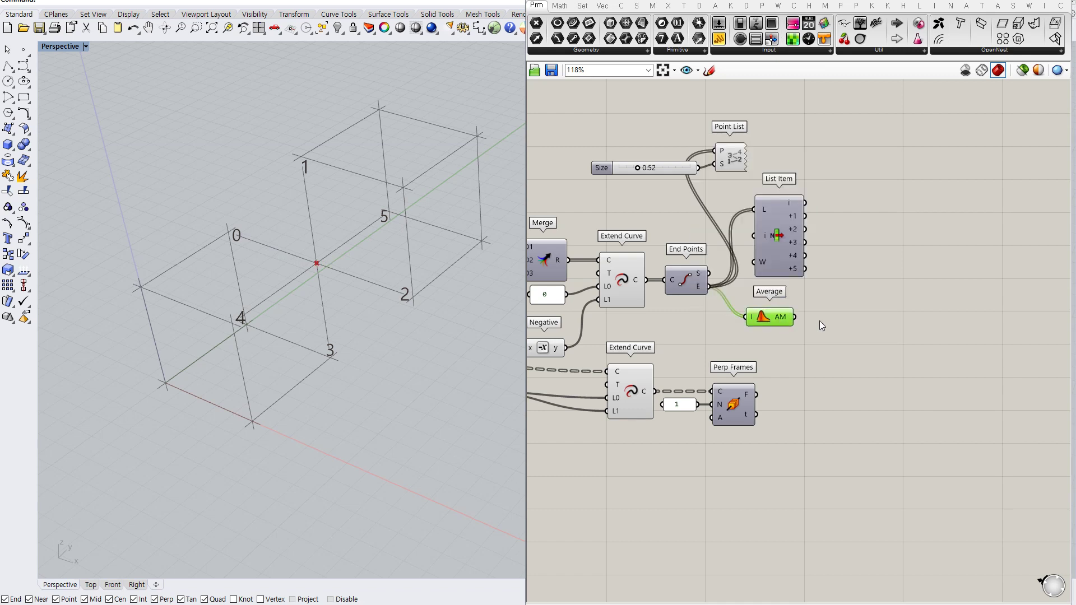
{"action": "left_click", "coordinate": [825, 318]}
- Add a Merge component to the right of the six-output List Item
{"action": "right_click_drag", "start_coordinate": [873, 290], "coordinate": [818, 297]}
{"action": "left_click_drag", "start_coordinate": [738, 264], "coordinate": [732, 257]}
{"action": "double_click", "coordinate": [813, 241]}
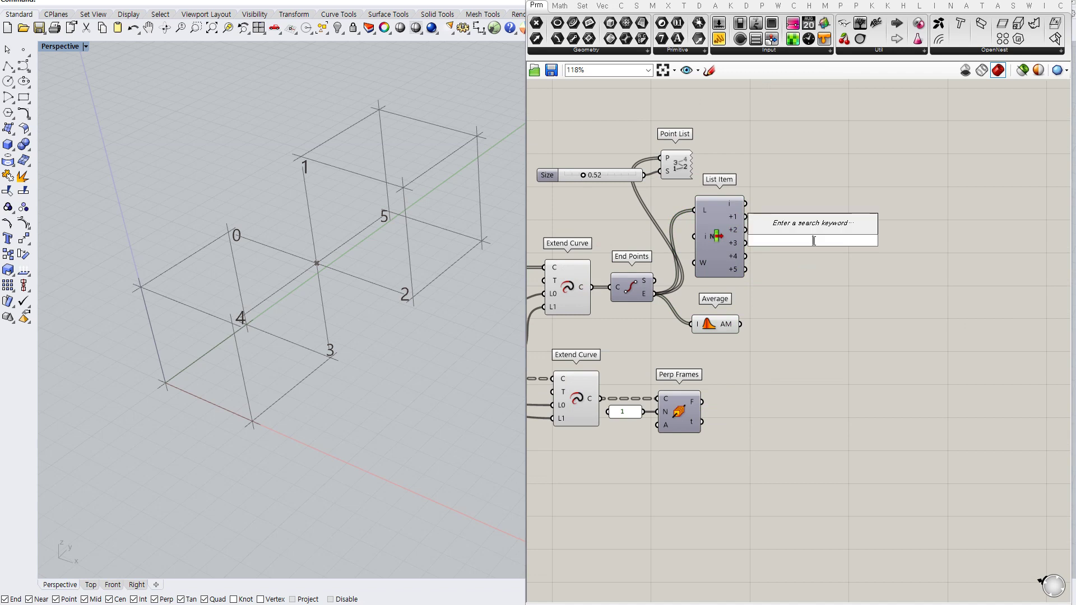
{"action": "type", "text": "merge"}
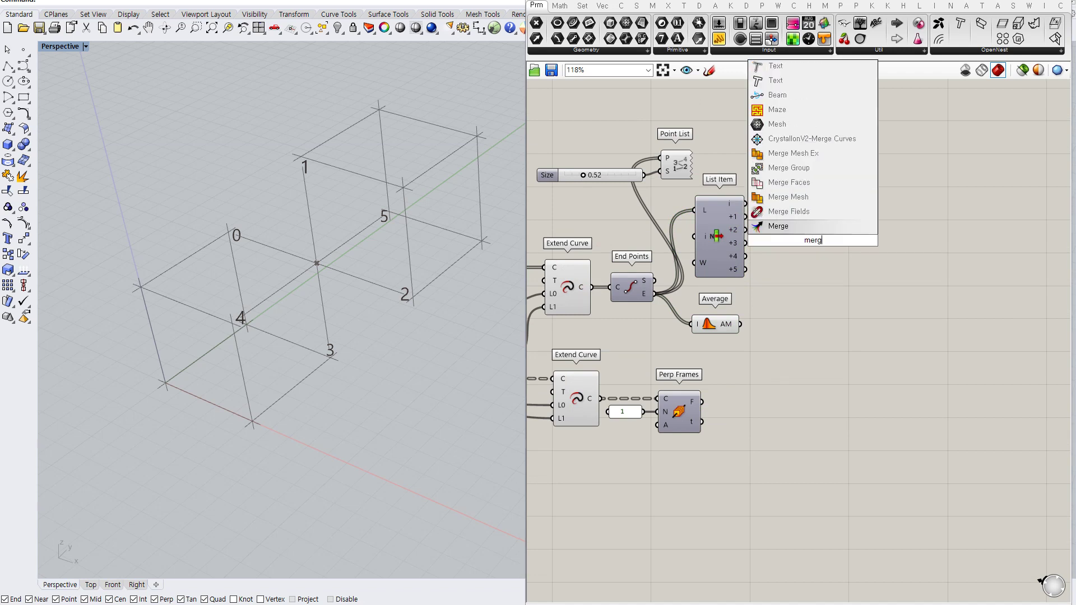
{"action": "key", "text": "Return"}
{"action": "left_click_drag", "start_coordinate": [814, 243], "coordinate": [824, 239]}
{"action": "left_click", "coordinate": [789, 269]}
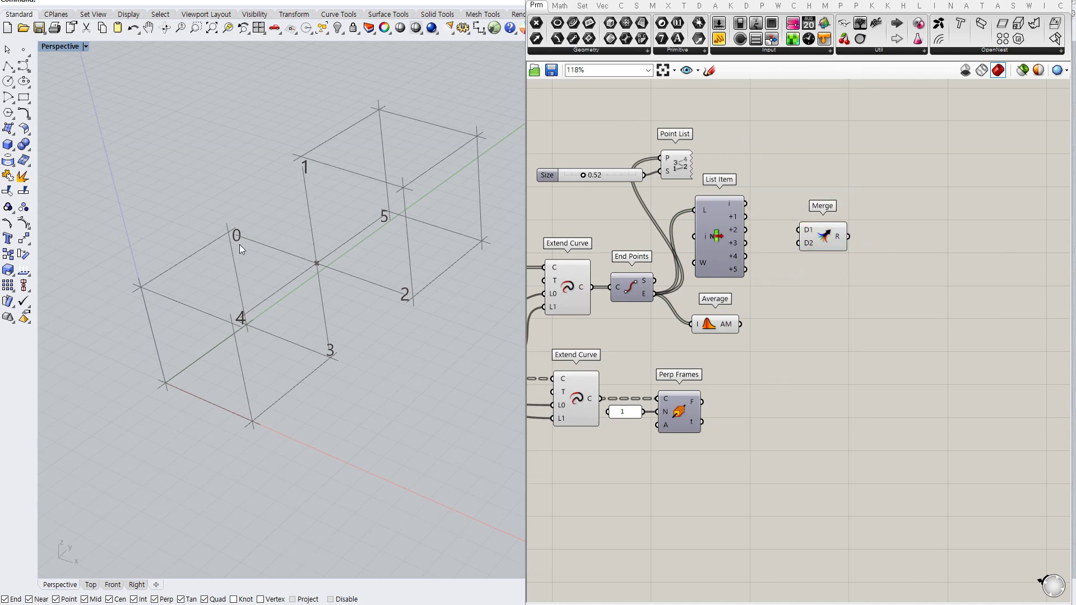
- Connect List Item output i to Merge D1, the Average result to D2 and List Item output +5 to D3
{"action": "left_click_drag", "start_coordinate": [746, 203], "coordinate": [833, 228]}
{"action": "left_click", "coordinate": [811, 249]}
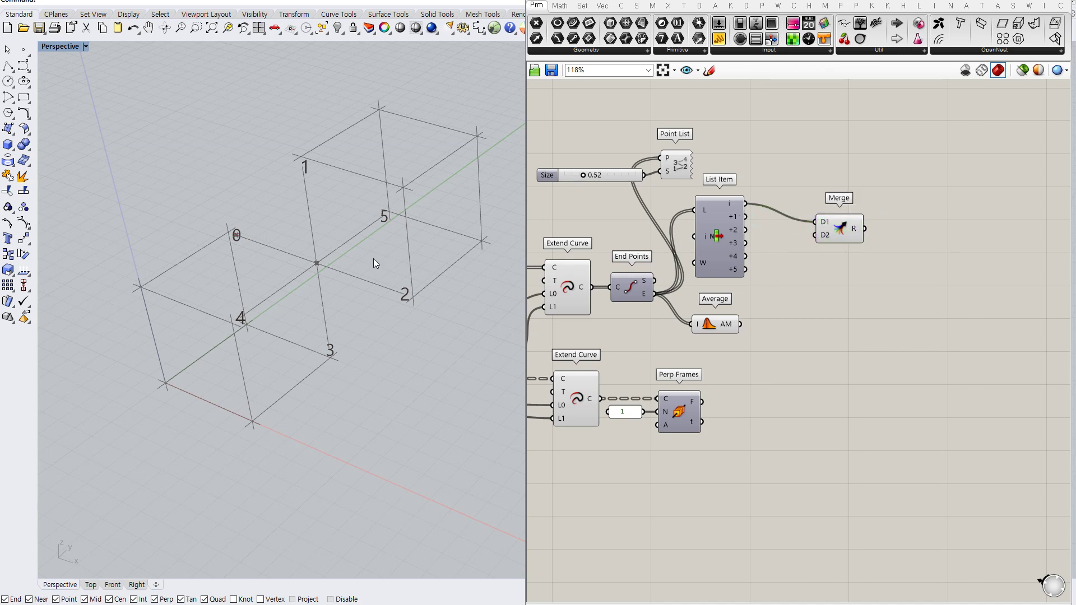
{"action": "left_click_drag", "start_coordinate": [741, 324], "coordinate": [815, 242]}
{"action": "left_click_drag", "start_coordinate": [840, 236], "coordinate": [836, 230]}
- Add a Nurbs Curve component and connect the Merge result to its V input
{"action": "double_click", "coordinate": [915, 238]}
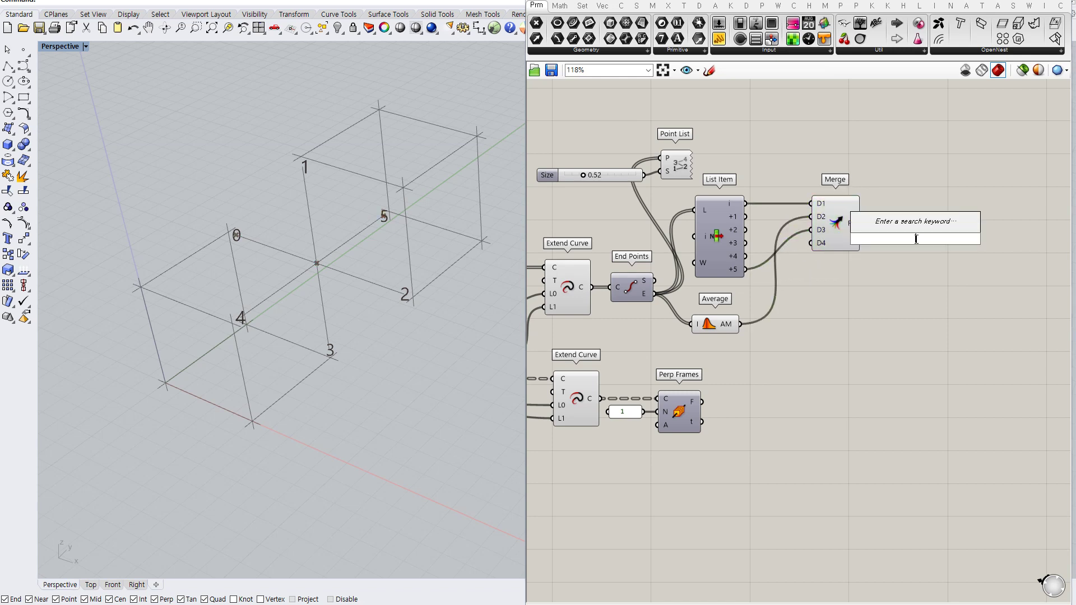
{"action": "type", "text": "nurb"}
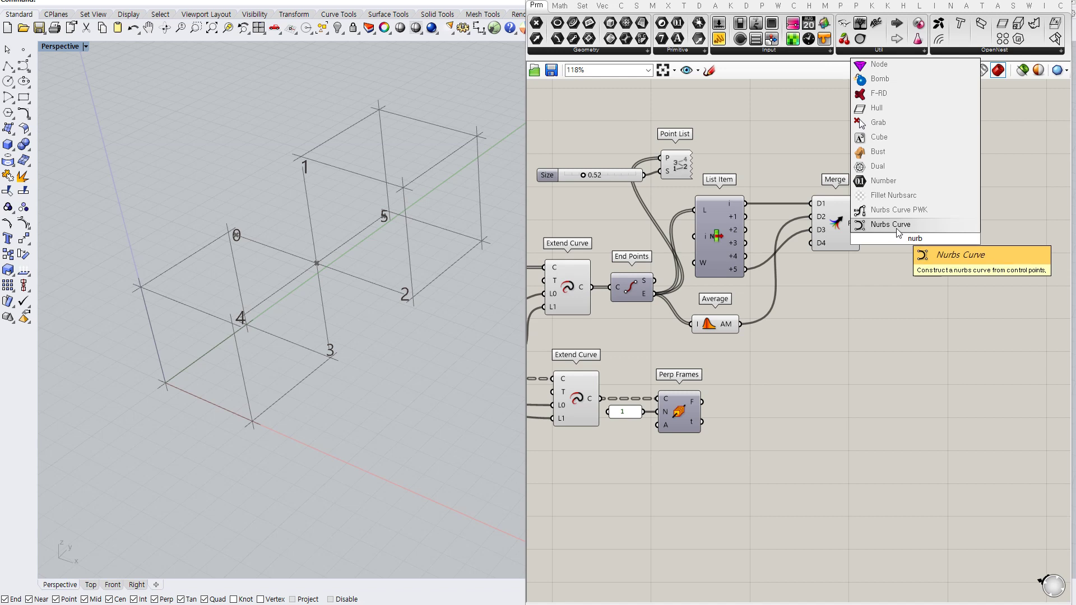
{"action": "left_click", "coordinate": [897, 230]}
{"action": "left_click_drag", "start_coordinate": [861, 223], "coordinate": [920, 240]}
- Extract the D input of Nurbs Curve as a separate parameter and set the degree to 2
{"action": "right_click", "coordinate": [910, 236]}
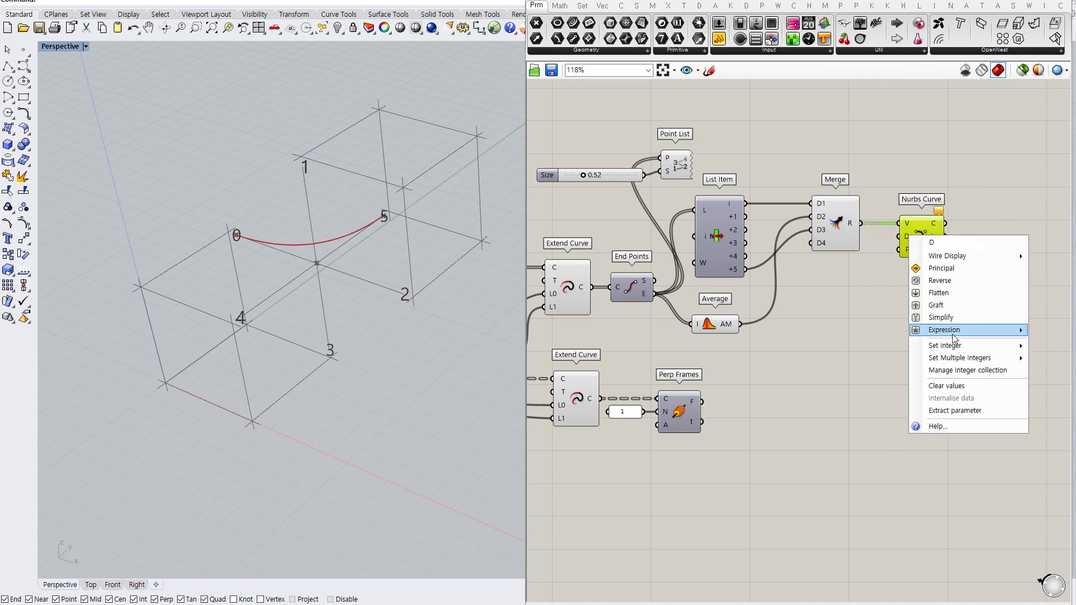
{"action": "left_click", "coordinate": [812, 340]}
{"action": "right_click_drag", "start_coordinate": [824, 322], "coordinate": [701, 312]}
{"action": "scroll", "coordinate": [771, 237], "scroll_direction": "up", "scroll_amount": 2}
{"action": "left_click_drag", "start_coordinate": [807, 227], "coordinate": [863, 228]}
{"action": "double_click", "coordinate": [784, 236]}
{"action": "type", "text": "2"}
{"action": "key", "text": "Return"}
- Reposition the degree parameter and the Nurbs Curve component neatly beside the Merge
{"action": "left_click_drag", "start_coordinate": [831, 240], "coordinate": [794, 244]}
{"action": "left_click", "coordinate": [794, 245]}
{"action": "left_click_drag", "start_coordinate": [849, 222], "coordinate": [827, 220]}
{"action": "left_click", "coordinate": [783, 283]}
{"action": "scroll", "coordinate": [782, 284], "scroll_direction": "down", "scroll_amount": 3}
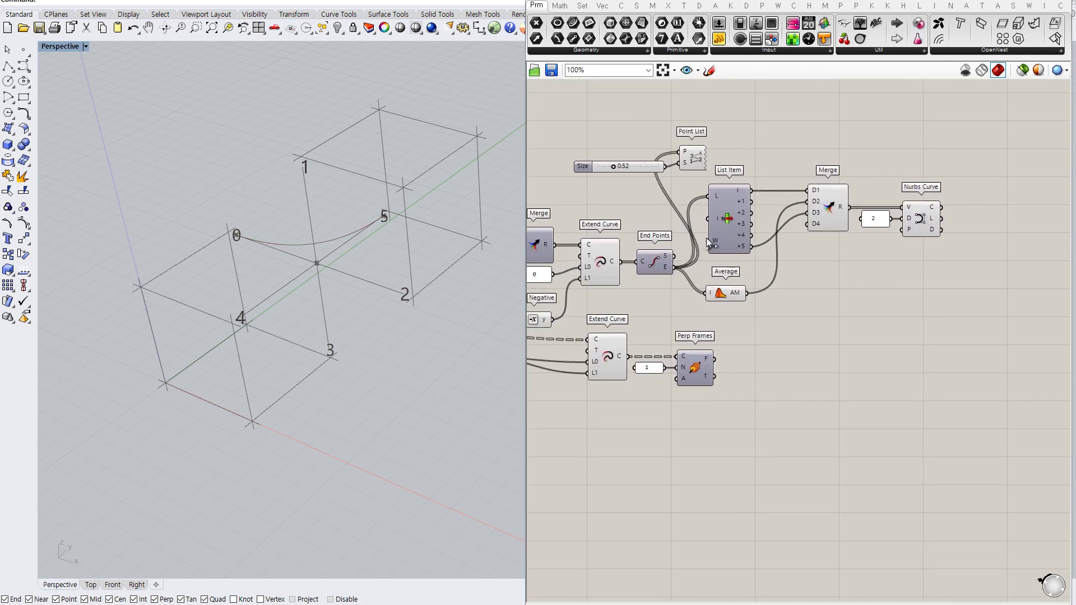
- Duplicate the Merge below the first, feeding List Item +1 into D1, Average into D2 and List Item +4 into D3
{"action": "left_click", "coordinate": [603, 257]}
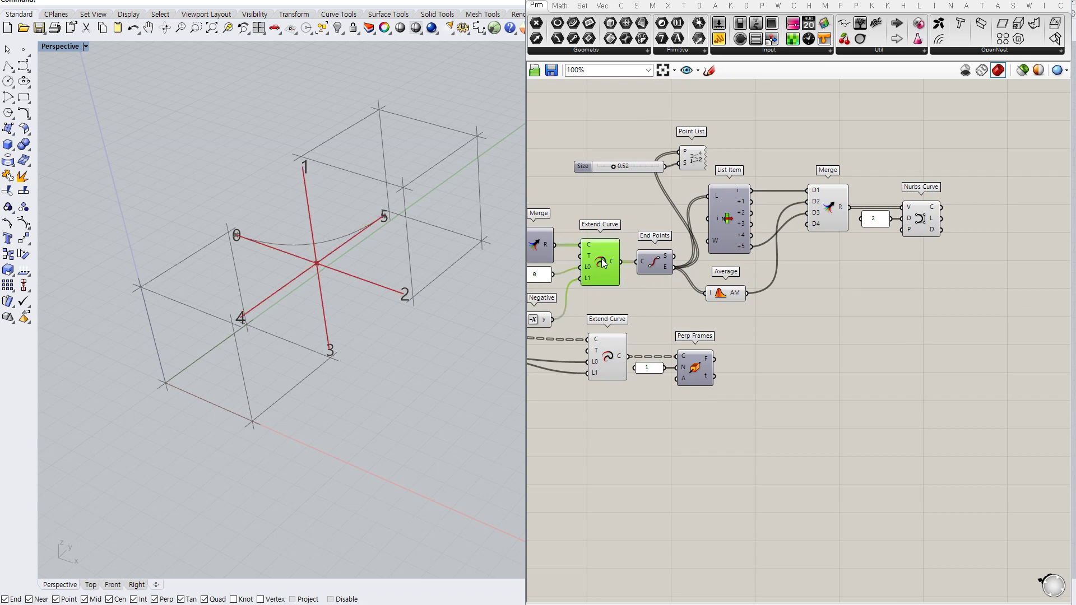
{"action": "left_click", "coordinate": [761, 290]}
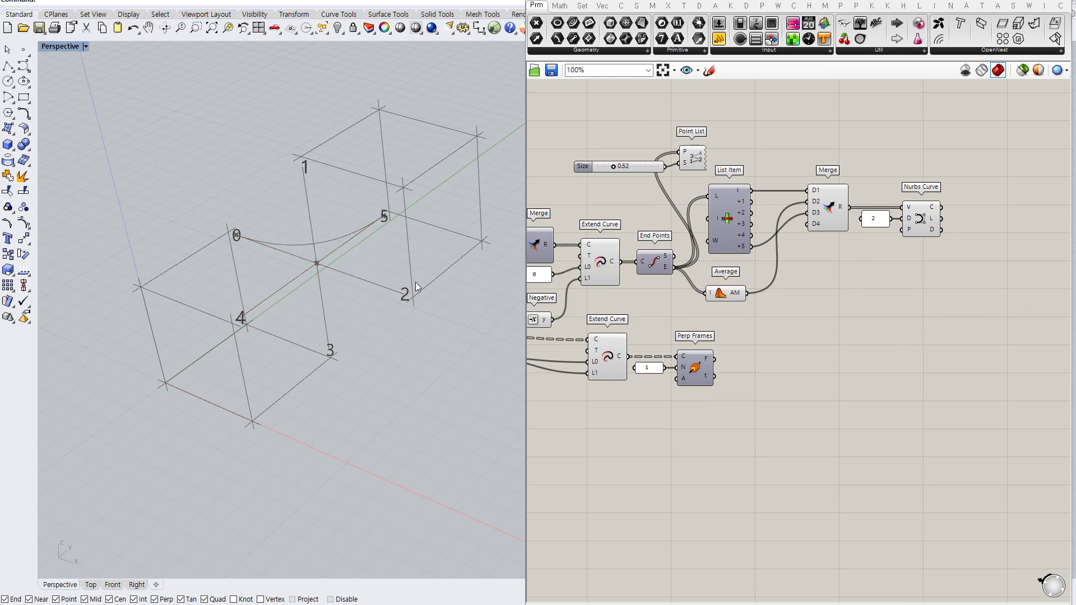
{"action": "right_click_drag", "start_coordinate": [365, 272], "coordinate": [364, 270]}
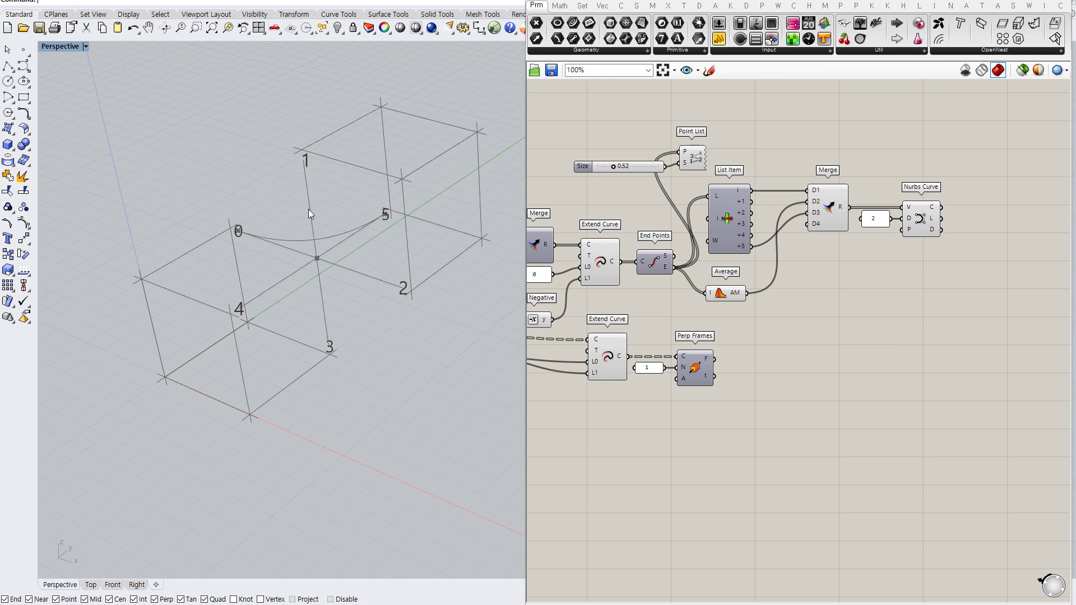
{"action": "left_click_drag", "start_coordinate": [831, 227], "coordinate": [835, 311], "text": "alt"}
{"action": "left_click_drag", "start_coordinate": [752, 183], "coordinate": [753, 182], "text": "ctrl"}
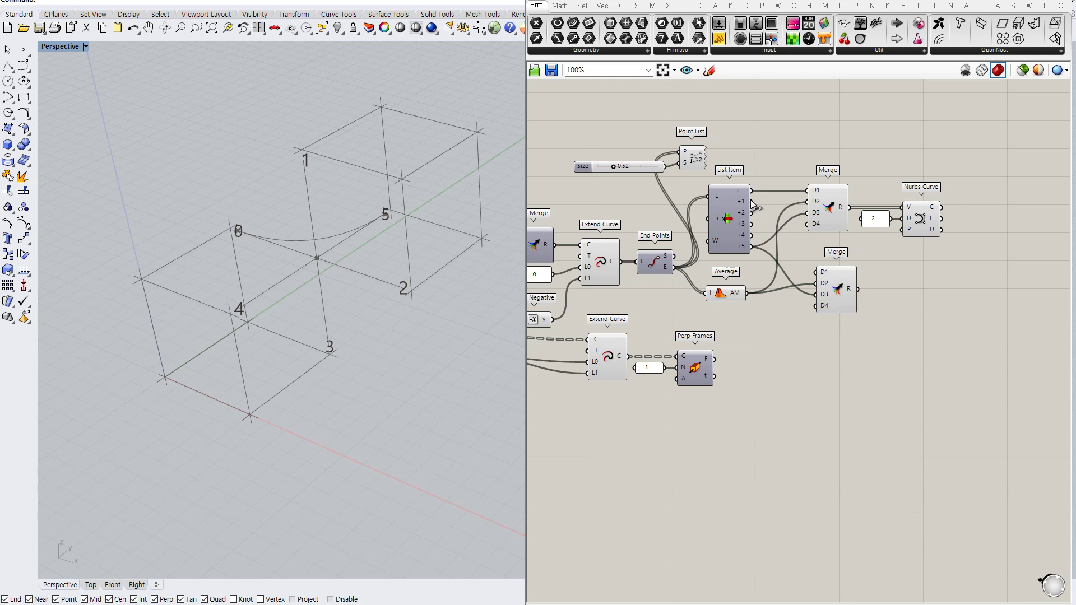
{"action": "left_click_drag", "start_coordinate": [808, 273], "coordinate": [810, 273]}
{"action": "left_click_drag", "start_coordinate": [829, 283], "coordinate": [829, 275]}
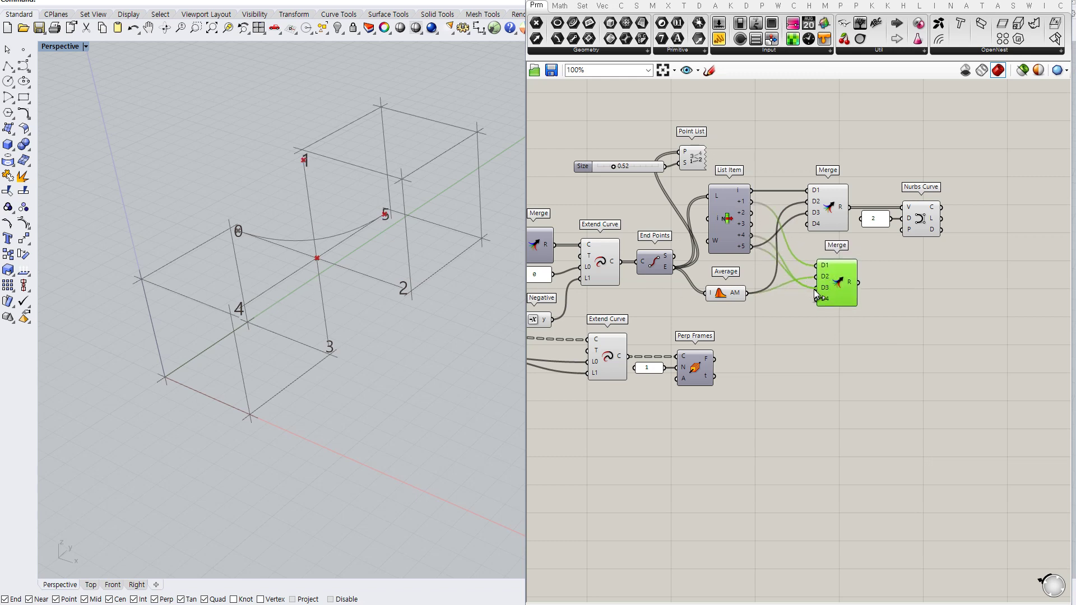
{"action": "left_click_drag", "start_coordinate": [836, 285], "coordinate": [827, 279]}
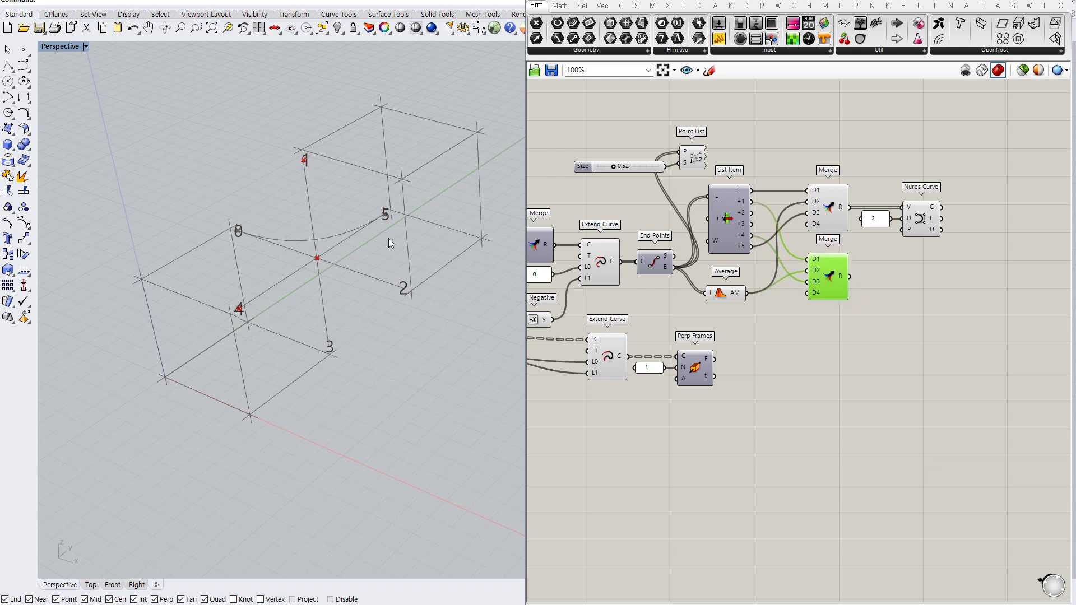
{"action": "left_click", "coordinate": [796, 302]}
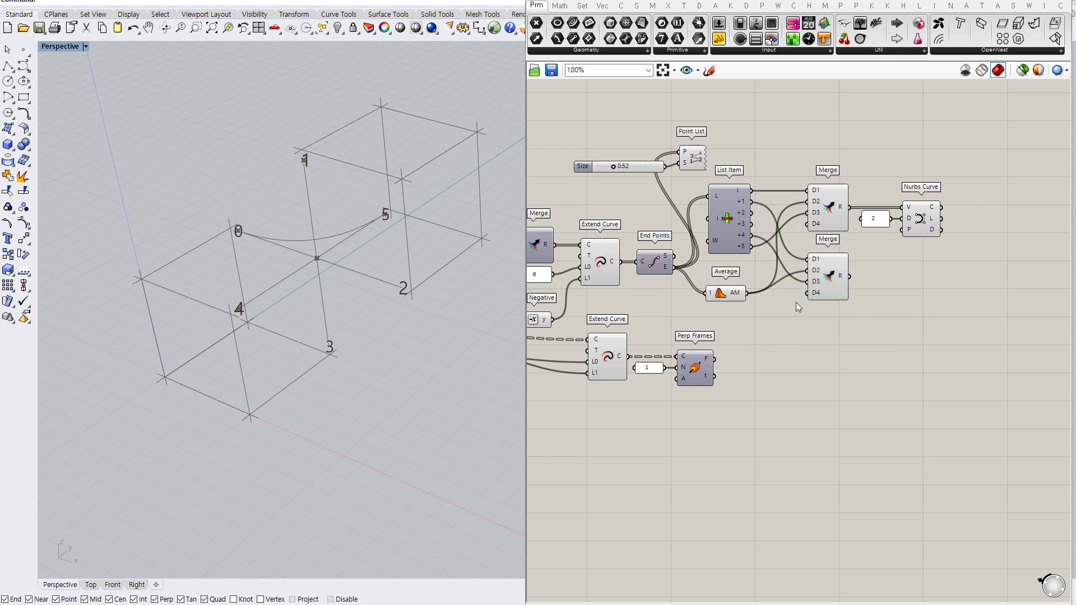
- Duplicate the Nurbs Curve with its degree parameter of 2 and feed its V input from the second Merge
{"action": "left_click", "coordinate": [824, 273]}
{"action": "left_click_drag", "start_coordinate": [944, 258], "coordinate": [851, 276]}
{"action": "left_click", "coordinate": [865, 311]}
{"action": "left_click_drag", "start_coordinate": [924, 272], "coordinate": [925, 285]}
{"action": "left_click", "coordinate": [876, 329]}
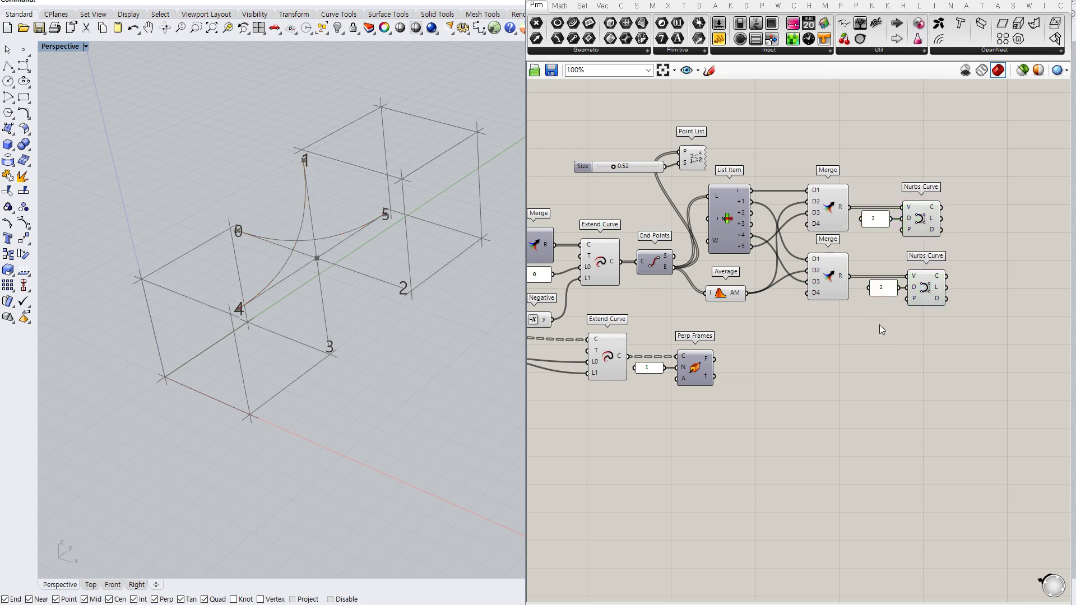
- Turn off the previews of both Merge components and the upper Extend Curve
{"action": "right_click_drag", "start_coordinate": [876, 328], "coordinate": [867, 305]}
{"action": "left_click", "coordinate": [924, 273]}
{"action": "left_click", "coordinate": [918, 198]}
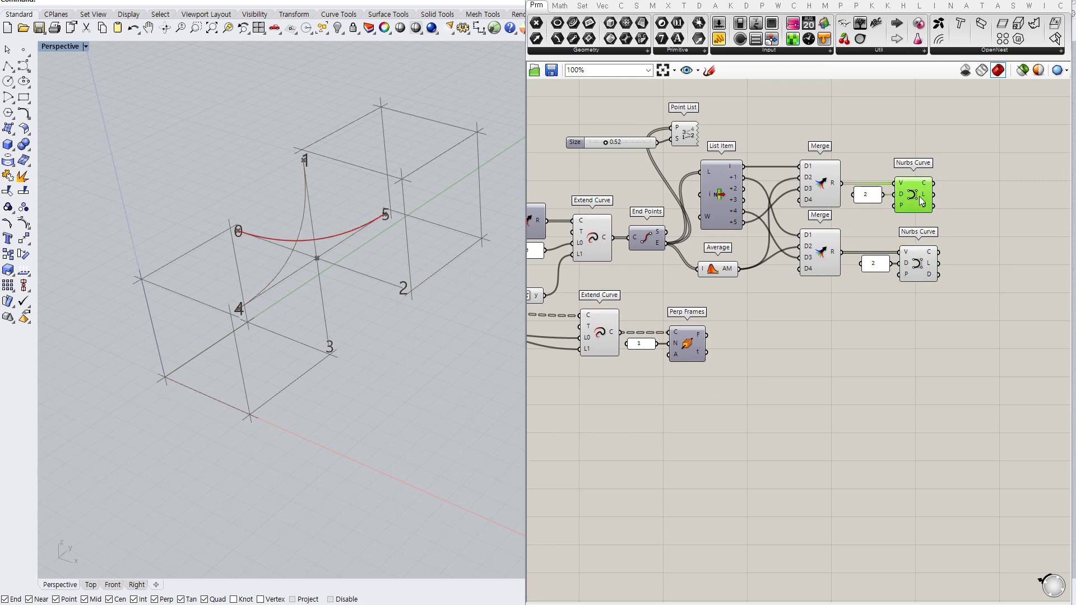
{"action": "left_click", "coordinate": [816, 189]}
{"action": "left_click", "coordinate": [828, 324]}
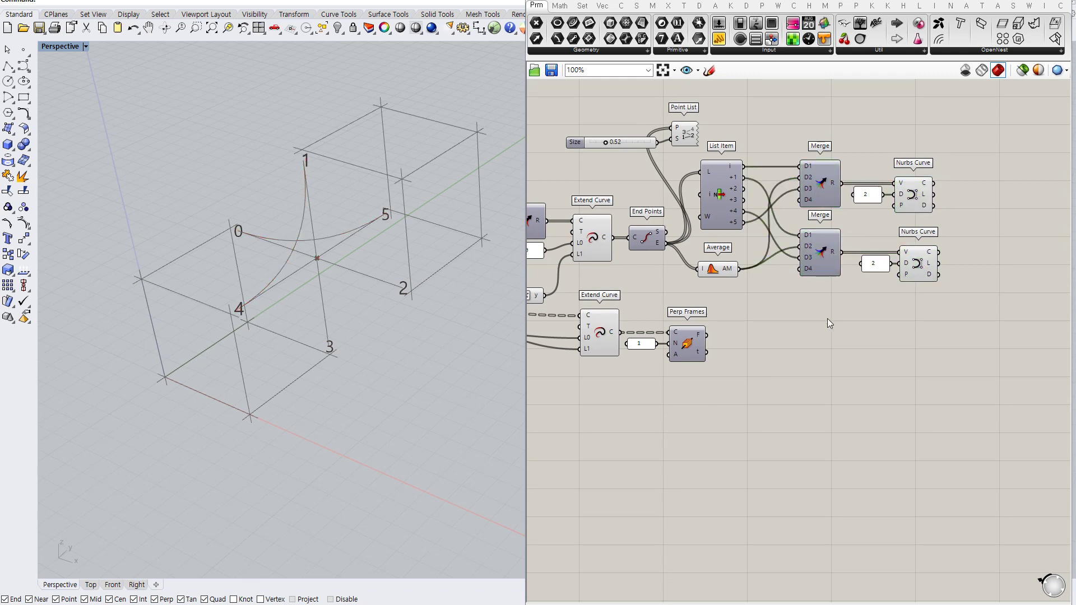
{"action": "left_click", "coordinate": [589, 241]}
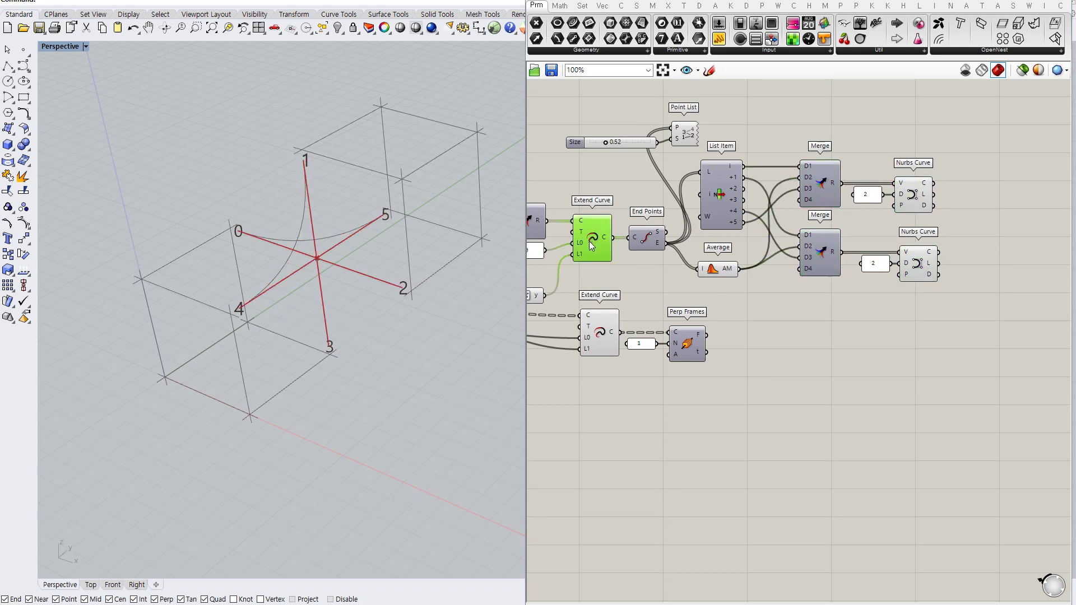
{"action": "left_click", "coordinate": [599, 334]}
{"action": "left_click", "coordinate": [596, 381]}
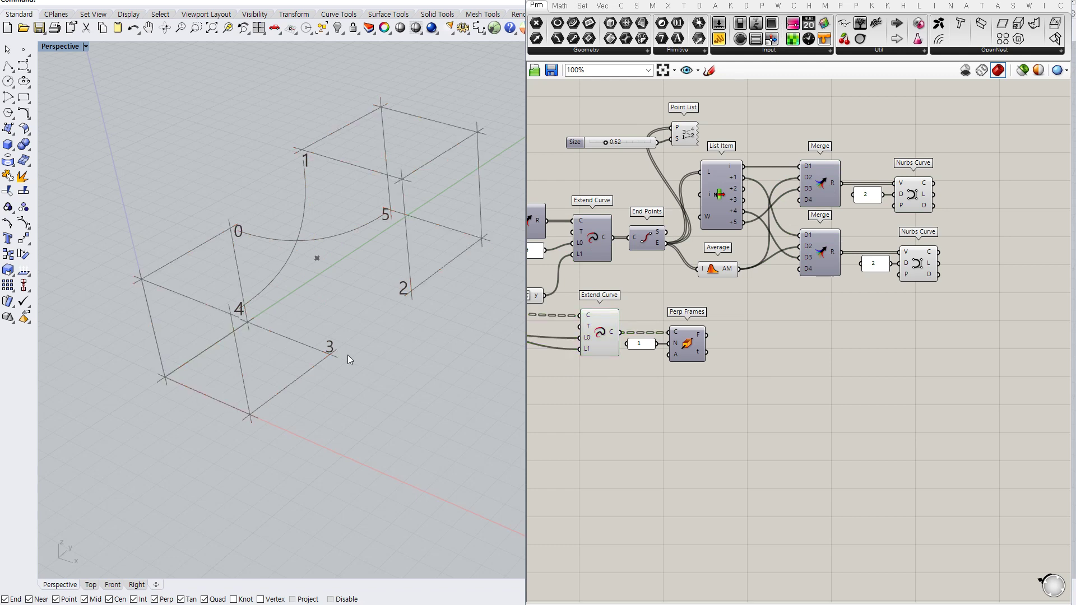
- Duplicate the second Merge below it, feeding List Item +2 into D1 and +3 into D3 with Average in D2
{"action": "right_click_drag", "start_coordinate": [333, 289], "coordinate": [396, 252]}
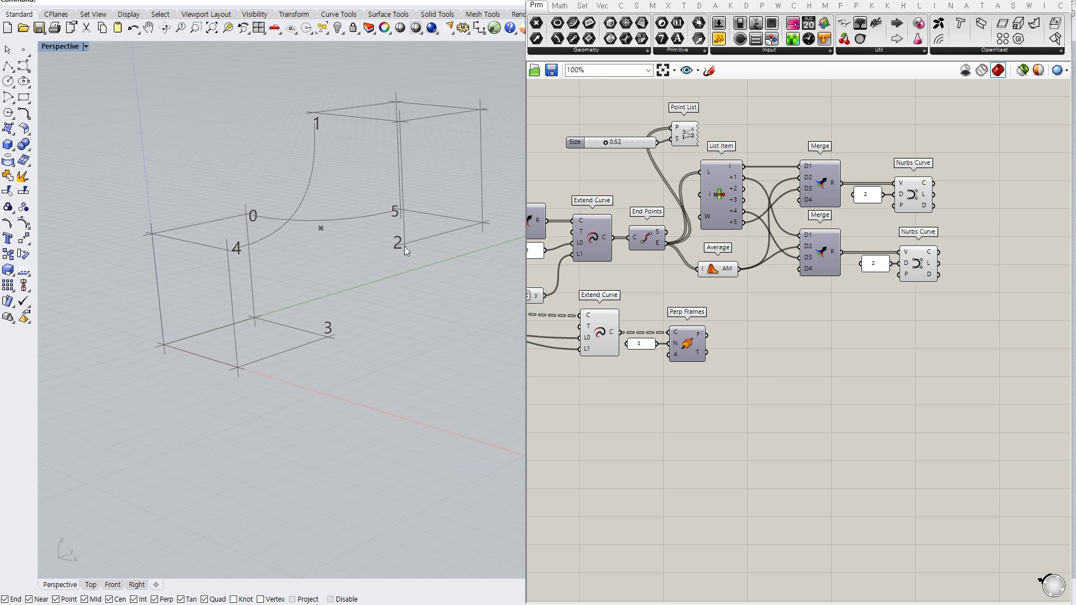
{"action": "left_click_drag", "start_coordinate": [820, 247], "coordinate": [826, 324], "text": "alt"}
{"action": "left_click", "coordinate": [884, 331]}
{"action": "right_click_drag", "start_coordinate": [412, 270], "coordinate": [396, 275]}
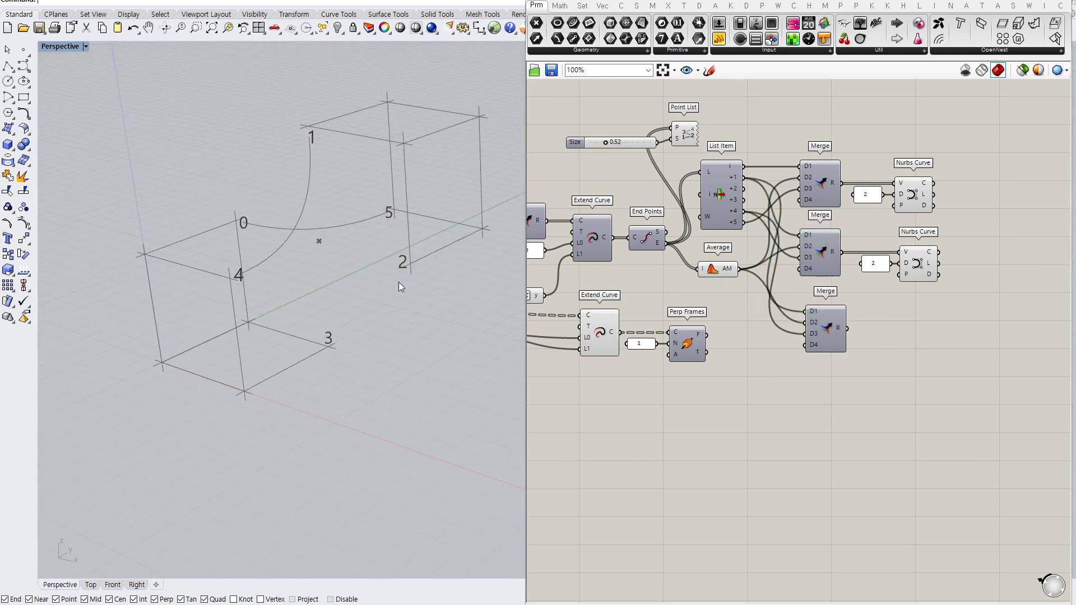
{"action": "left_click_drag", "start_coordinate": [744, 188], "coordinate": [807, 311]}
{"action": "left_click_drag", "start_coordinate": [745, 208], "coordinate": [824, 328]}
{"action": "left_click_drag", "start_coordinate": [821, 256], "coordinate": [827, 256]}
{"action": "left_click", "coordinate": [858, 289]}
{"action": "mouse_move", "coordinate": [822, 320]}
{"action": "left_mouse_down"}
{"action": "mouse_move", "coordinate": [807, 206]}
{"action": "mouse_move", "coordinate": [795, 205]}
{"action": "mouse_move", "coordinate": [813, 328]}
{"action": "mouse_move", "coordinate": [825, 325]}
{"action": "left_mouse_up"}
{"action": "left_click", "coordinate": [560, 324]}
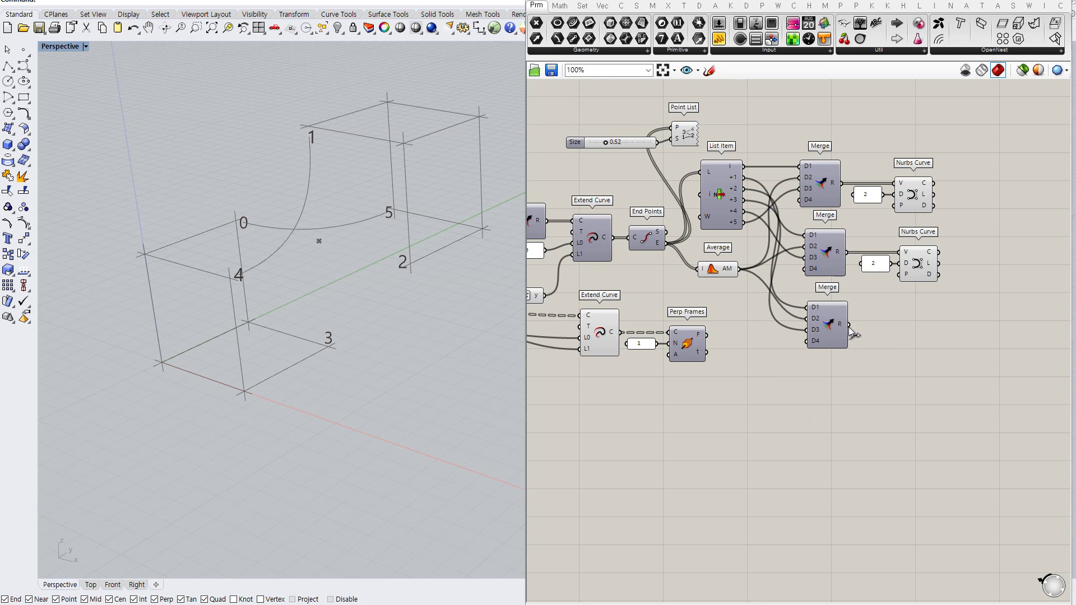
- Make a third Nurbs Curve copy with its degree parameter of 2 and connect the third Merge to V
{"action": "left_click_drag", "start_coordinate": [940, 302], "coordinate": [858, 242]}
{"action": "left_click_drag", "start_coordinate": [918, 267], "coordinate": [921, 335]}
{"action": "left_click", "coordinate": [920, 401]}
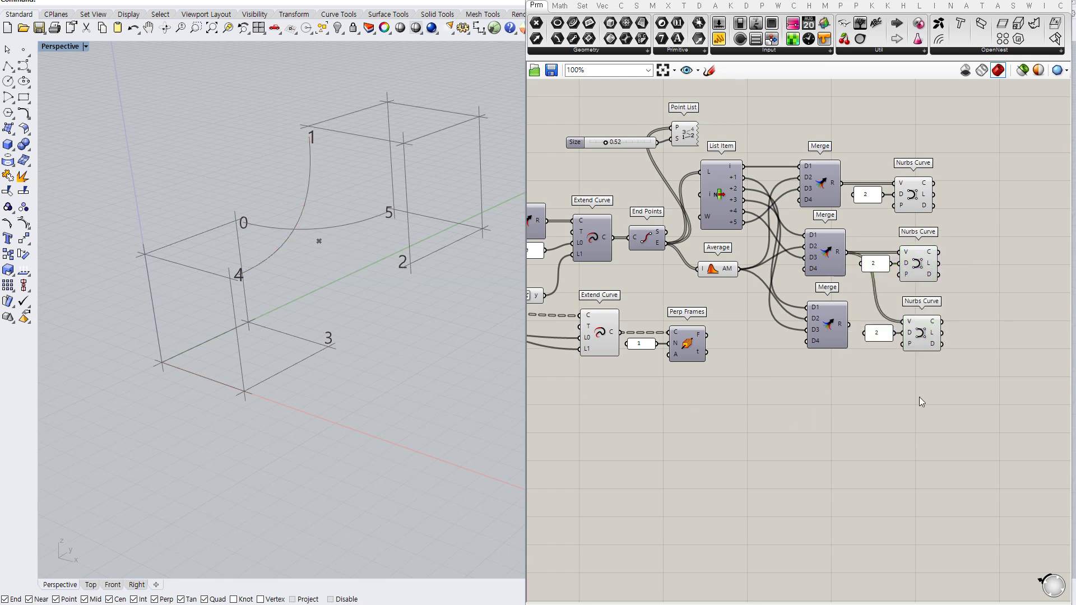
{"action": "left_click_drag", "start_coordinate": [849, 326], "coordinate": [902, 321]}
- Arrange the third degree parameter and Nurbs Curve beside the third Merge
{"action": "left_click_drag", "start_coordinate": [921, 357], "coordinate": [884, 332]}
{"action": "left_click_drag", "start_coordinate": [924, 334], "coordinate": [883, 344]}
{"action": "left_click", "coordinate": [883, 385]}
{"action": "left_click", "coordinate": [884, 340]}
{"action": "left_click_drag", "start_coordinate": [926, 338], "coordinate": [926, 336]}
{"action": "left_click", "coordinate": [903, 384]}
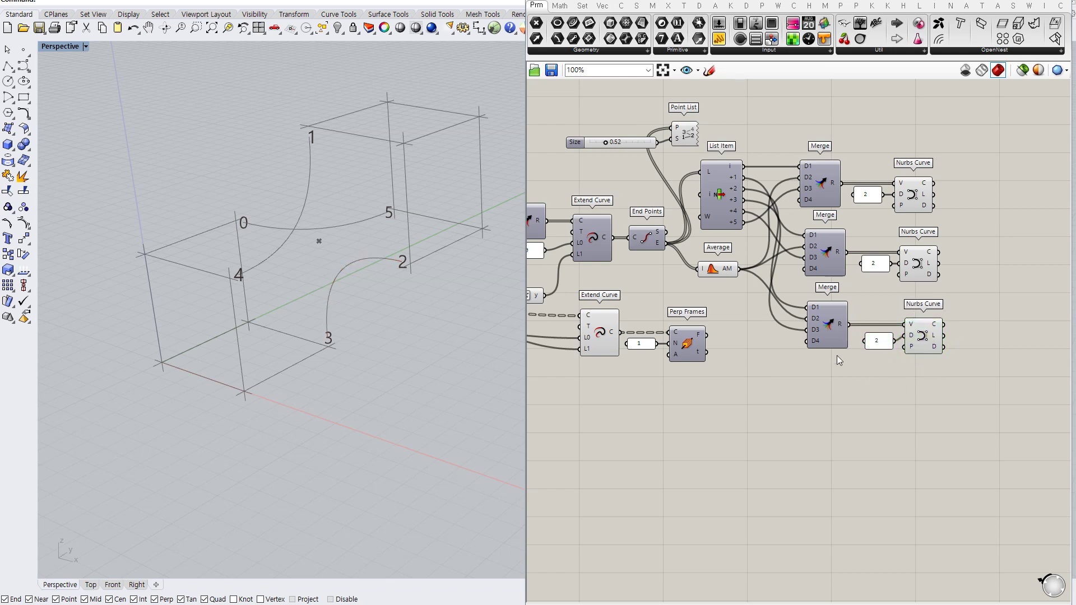
- Turn off the Point List preview to hide the point numbers and check the three curves in the viewport
{"action": "right_click_drag", "start_coordinate": [795, 388], "coordinate": [749, 383]}
{"action": "left_click", "coordinate": [667, 263]}
{"action": "left_click", "coordinate": [688, 291]}
{"action": "left_click", "coordinate": [638, 130]}
{"action": "key", "text": "ctrl+q"}
{"action": "mouse_move", "coordinate": [378, 301]}
{"action": "right_mouse_down"}
{"action": "mouse_move", "coordinate": [388, 310]}
{"action": "mouse_move", "coordinate": [403, 274]}
{"action": "mouse_move", "coordinate": [393, 314]}
{"action": "right_mouse_up"}
{"action": "right_click_drag", "start_coordinate": [699, 313], "coordinate": [798, 302]}
{"action": "left_click", "coordinate": [650, 317]}
{"action": "left_click", "coordinate": [884, 358]}
{"action": "right_click_drag", "start_coordinate": [882, 352], "coordinate": [827, 360]}
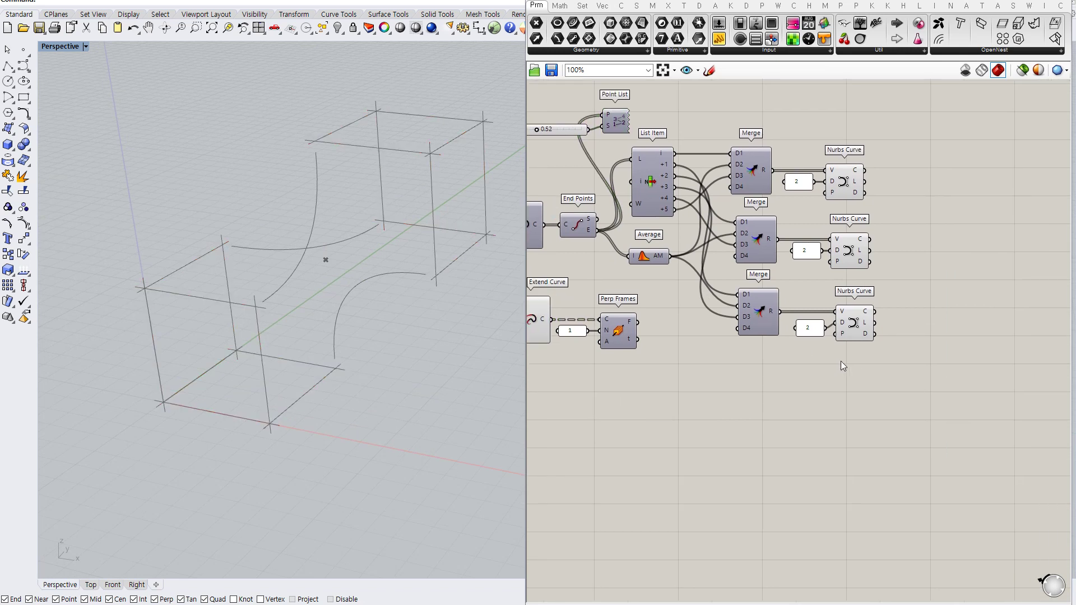
- Shift the third Nurbs Curve slightly closer to its degree parameter
{"action": "left_click", "coordinate": [859, 327]}
{"action": "left_click_drag", "start_coordinate": [858, 326], "coordinate": [857, 327]}
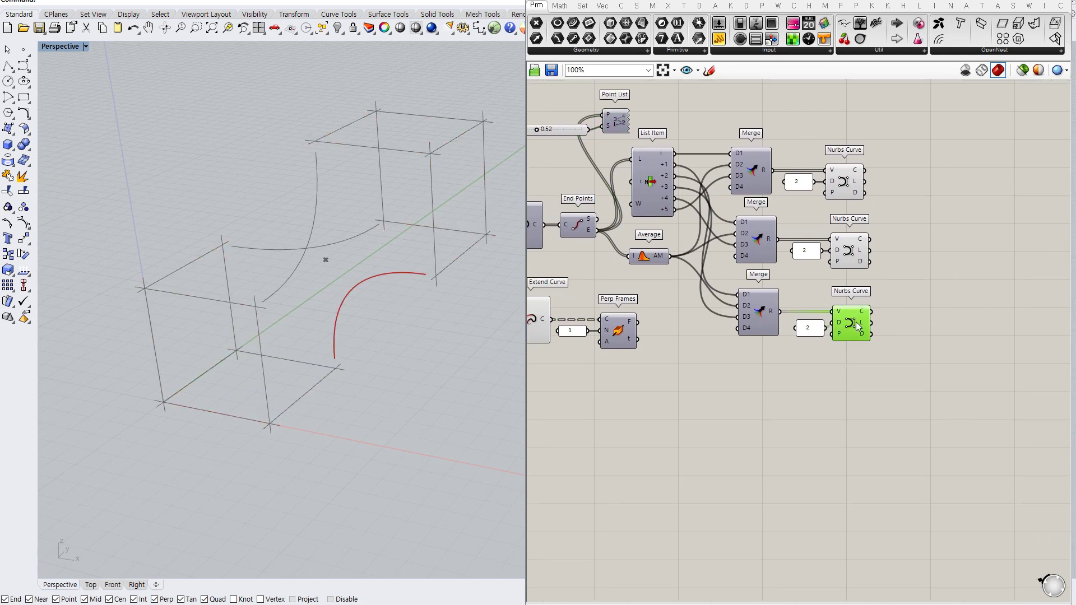
{"action": "right_click_drag", "start_coordinate": [857, 327], "coordinate": [800, 321]}
{"action": "left_click", "coordinate": [810, 369]}
- Add a Merge component and connect the three Nurbs Curve outputs to D1, D2 and D3
{"action": "double_click", "coordinate": [887, 248]}
{"action": "type", "text": "m"}
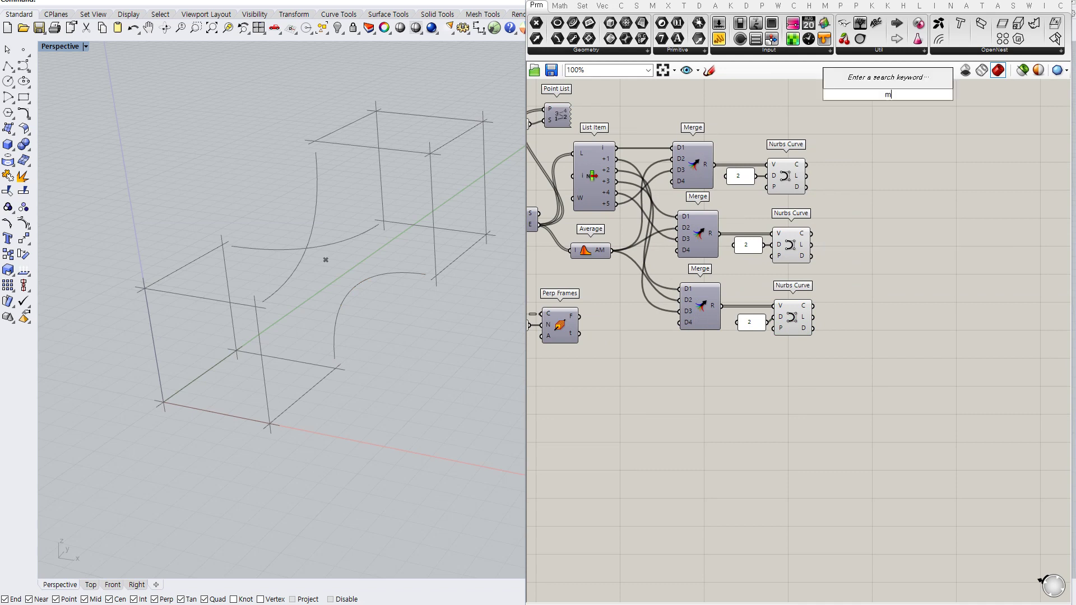
{"action": "type", "text": "erg"}
{"action": "key", "text": "Return"}
{"action": "left_click_drag", "start_coordinate": [807, 165], "coordinate": [868, 249]}
{"action": "left_click_drag", "start_coordinate": [813, 306], "coordinate": [868, 241]}
- Turn off the previews of the three Nurbs Curve components, leaving the curves displayed through the new Merge
{"action": "left_click_drag", "start_coordinate": [823, 112], "coordinate": [780, 337]}
{"action": "key", "text": "ctrl+q"}
{"action": "left_click", "coordinate": [885, 309]}
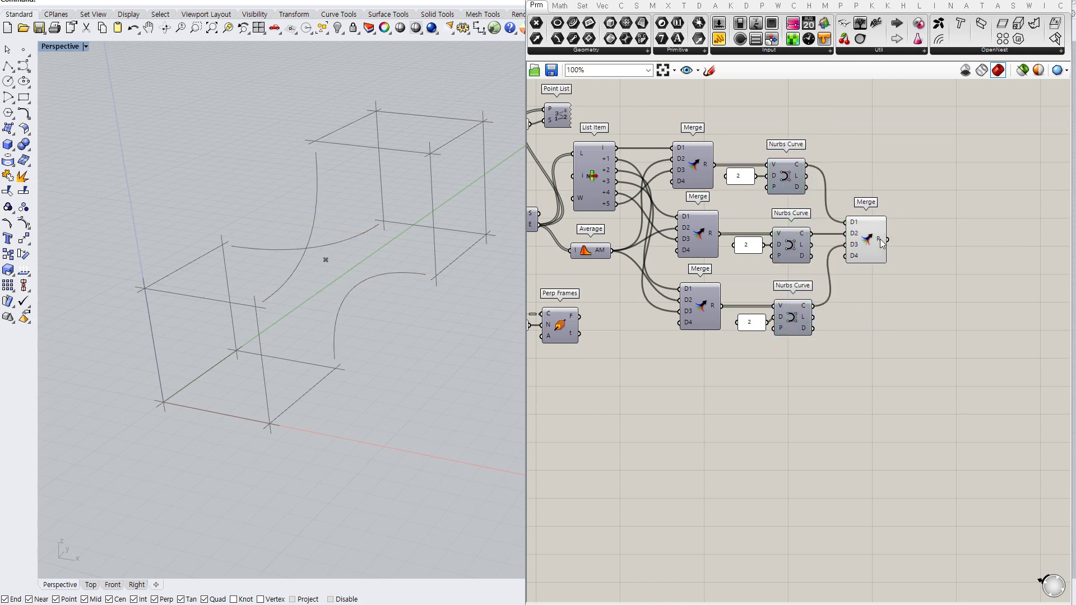
{"action": "left_click", "coordinate": [869, 241]}
{"action": "left_click", "coordinate": [893, 312]}
{"action": "right_click_drag", "start_coordinate": [893, 313], "coordinate": [886, 285]}
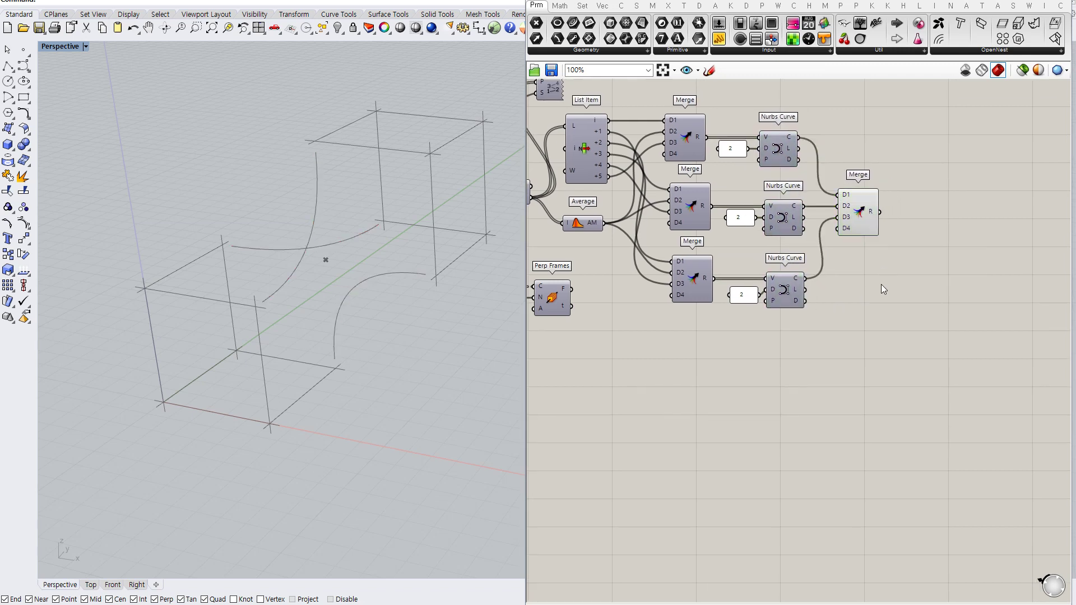
{"action": "left_click", "coordinate": [857, 214]}
{"action": "right_click_drag", "start_coordinate": [908, 249], "coordinate": [862, 271]}
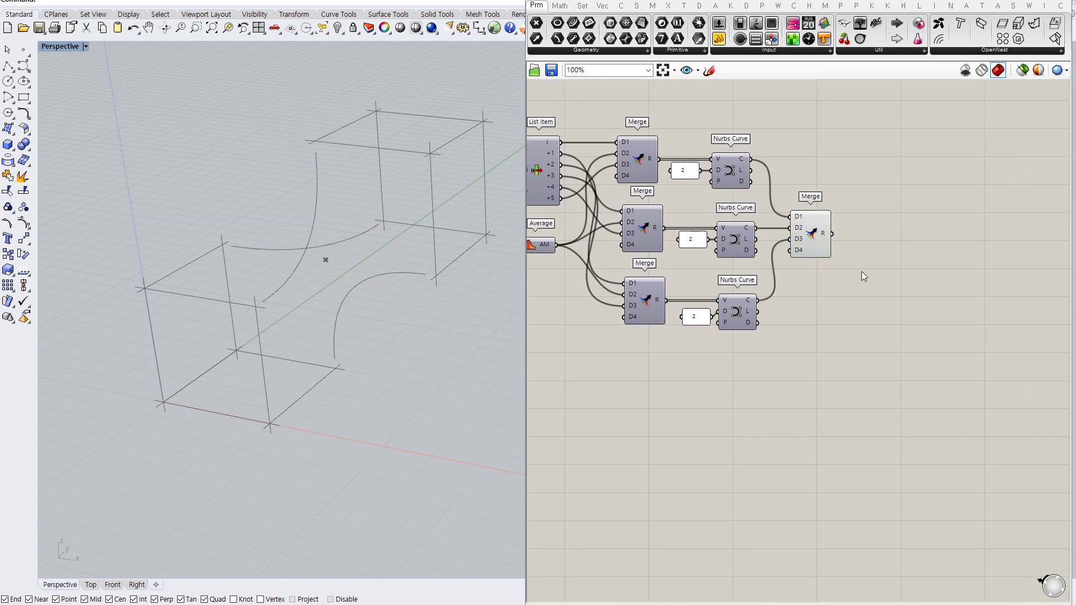
- Add a Perp Frames component after the new Merge, with the merged curves as C and a panel value of 2 as N
{"action": "double_click", "coordinate": [902, 246]}
{"action": "type", "text": "perp"}
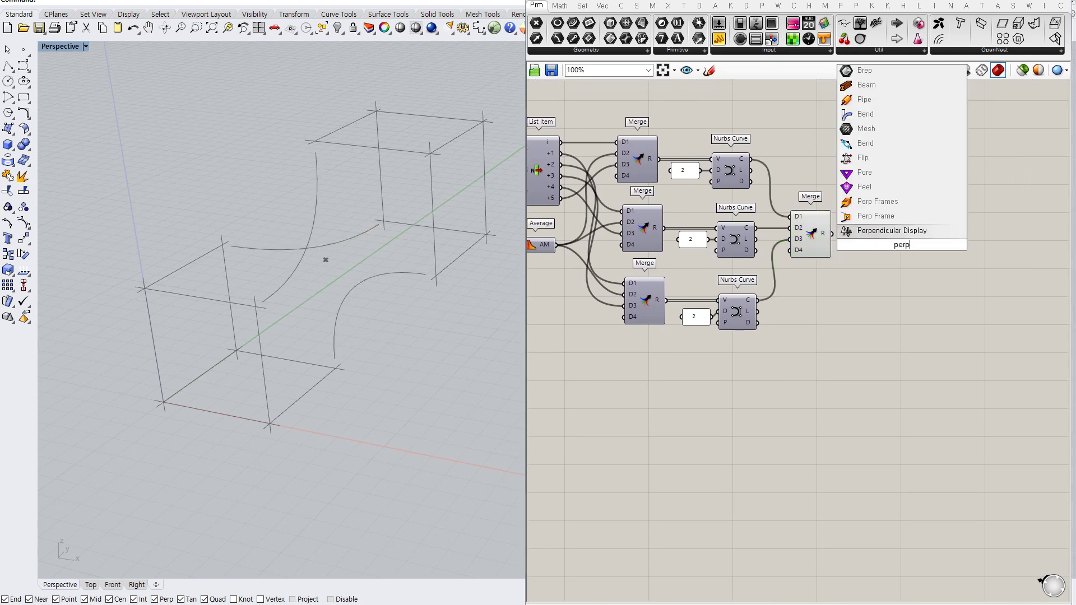
{"action": "left_click", "coordinate": [887, 202]}
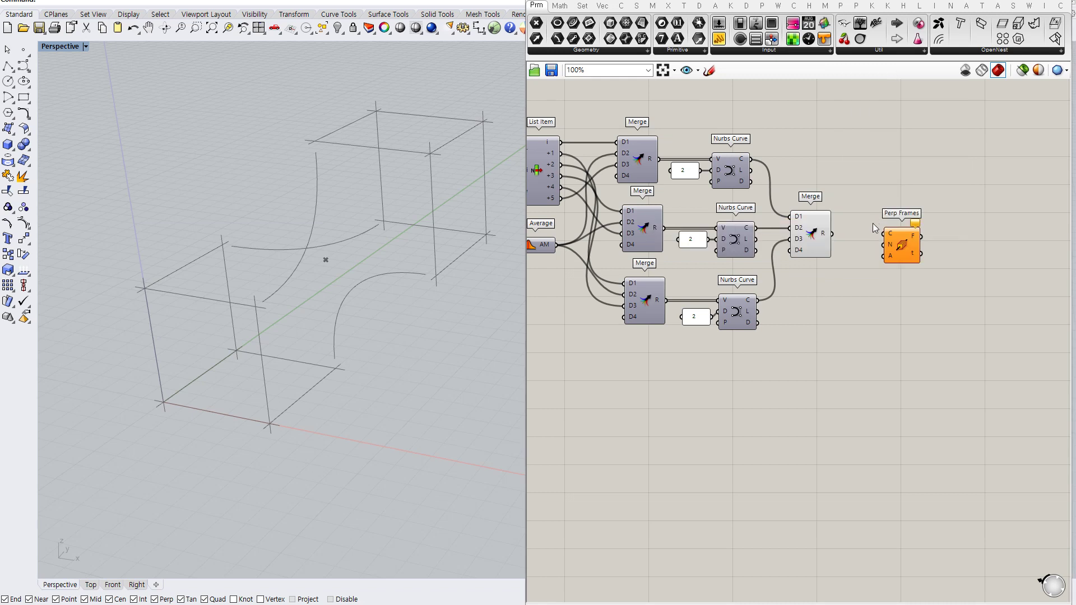
{"action": "double_click", "coordinate": [832, 300]}
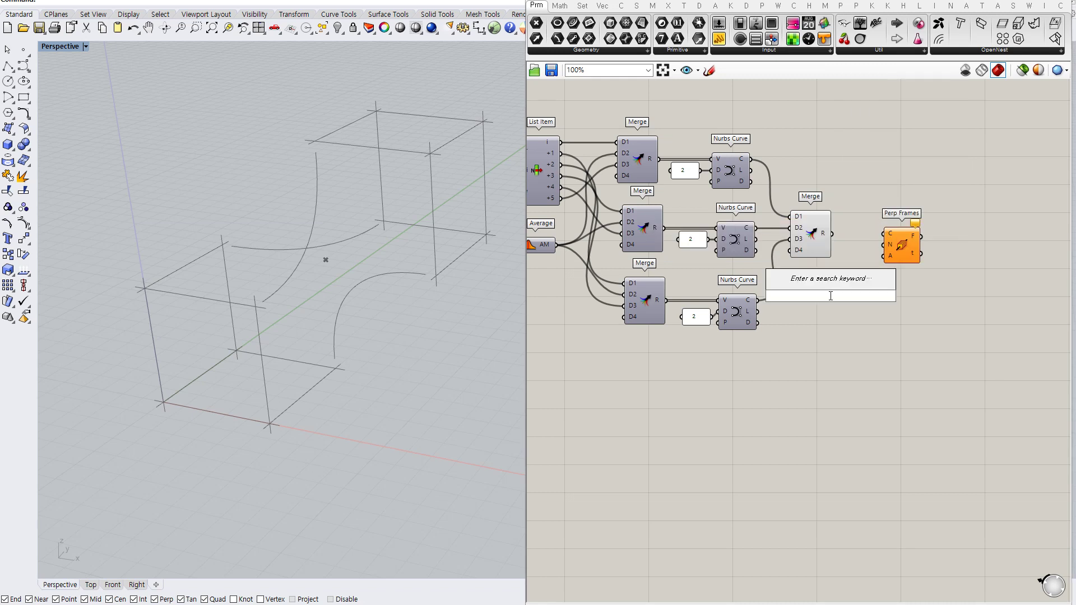
{"action": "type", "text": "2"}
{"action": "key", "text": "Return"}
{"action": "left_click_drag", "start_coordinate": [884, 245], "coordinate": [823, 282]}
{"action": "left_click_drag", "start_coordinate": [832, 233], "coordinate": [872, 245]}
- Turn off the preview of the new Perp Frames component on the merged curves
{"action": "left_click", "coordinate": [807, 238]}
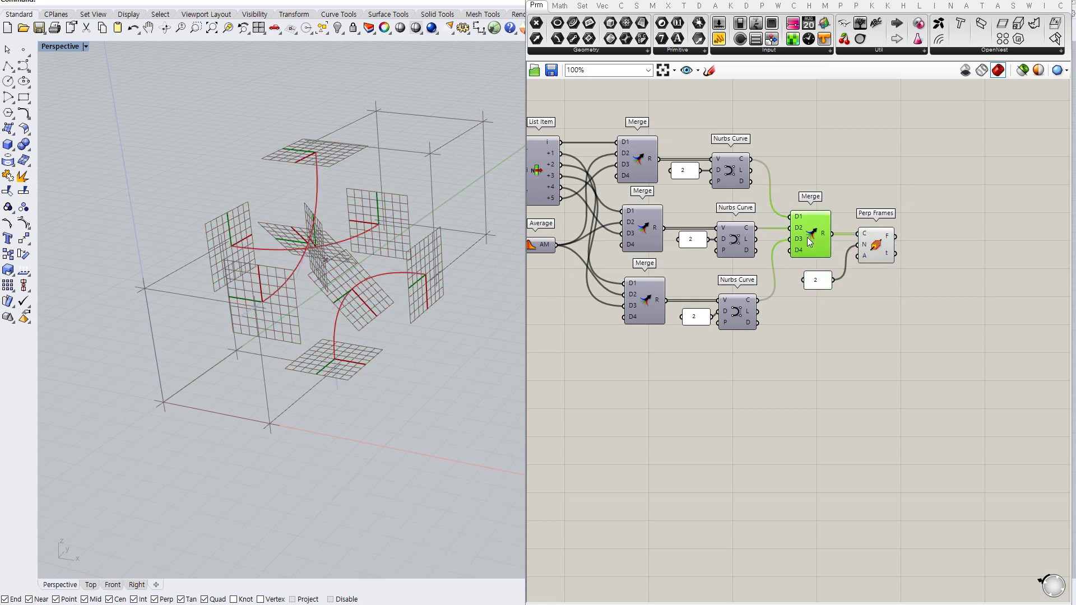
{"action": "left_click", "coordinate": [845, 259]}
{"action": "left_click", "coordinate": [879, 245]}
{"action": "key", "text": "ctrl+q"}
{"action": "left_click", "coordinate": [752, 368]}
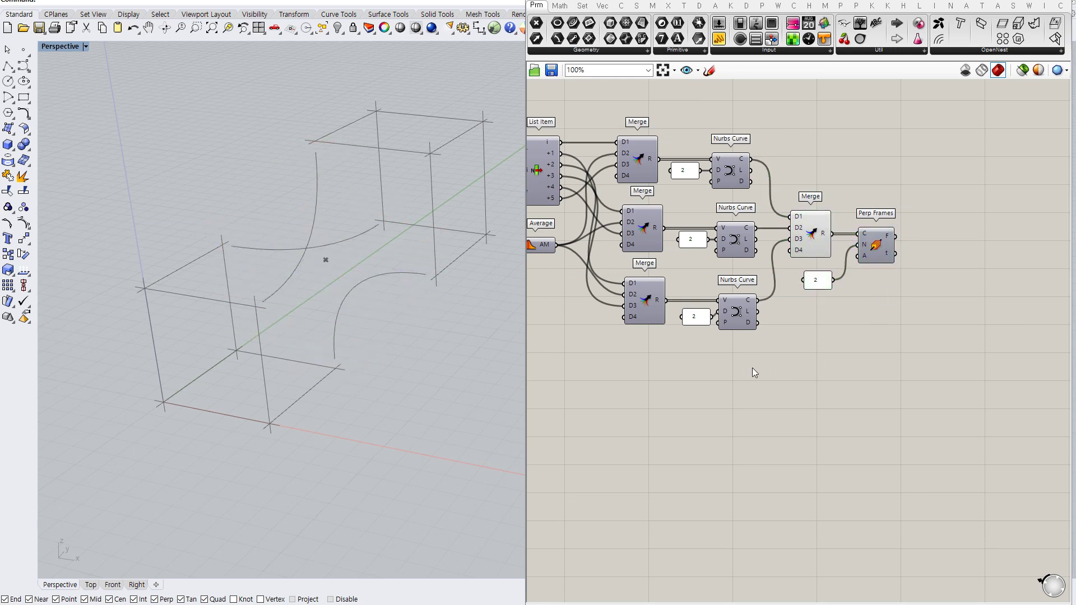
{"action": "right_click_drag", "start_coordinate": [752, 368], "coordinate": [872, 325]}
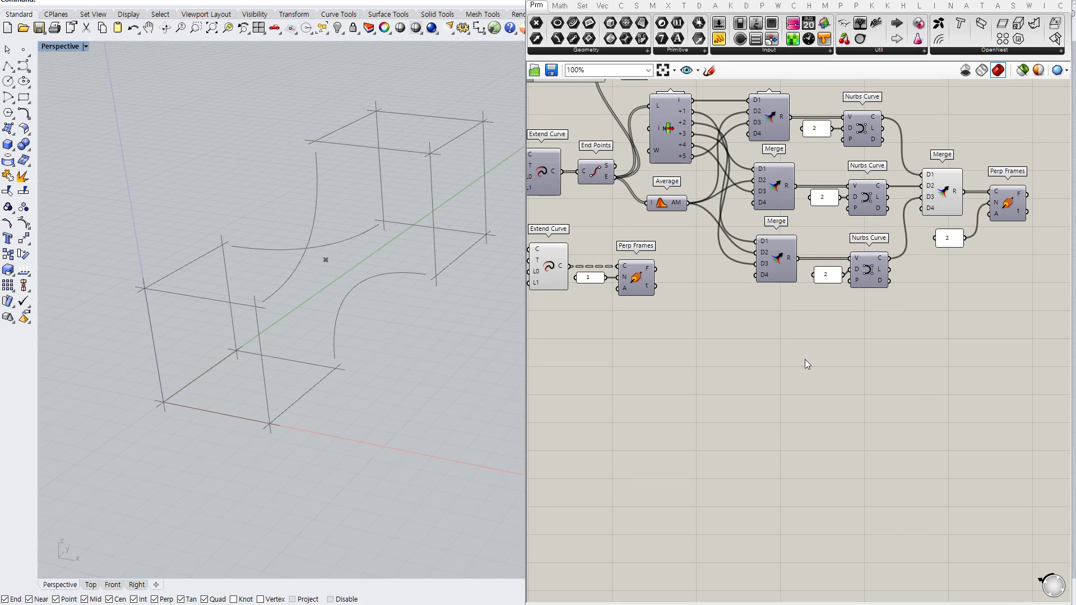
{"action": "right_click_drag", "start_coordinate": [932, 337], "coordinate": [747, 365]}
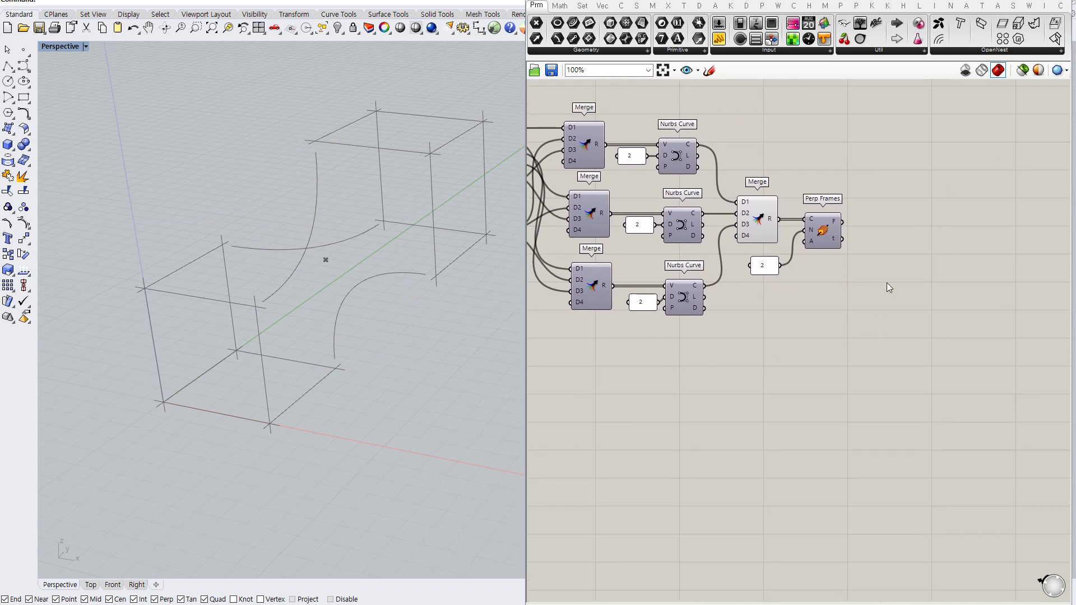
- Add a Rectangle component and connect the new Perp Frames' F output to its P input
{"action": "double_click", "coordinate": [887, 283]}
{"action": "type", "text": "rect"}
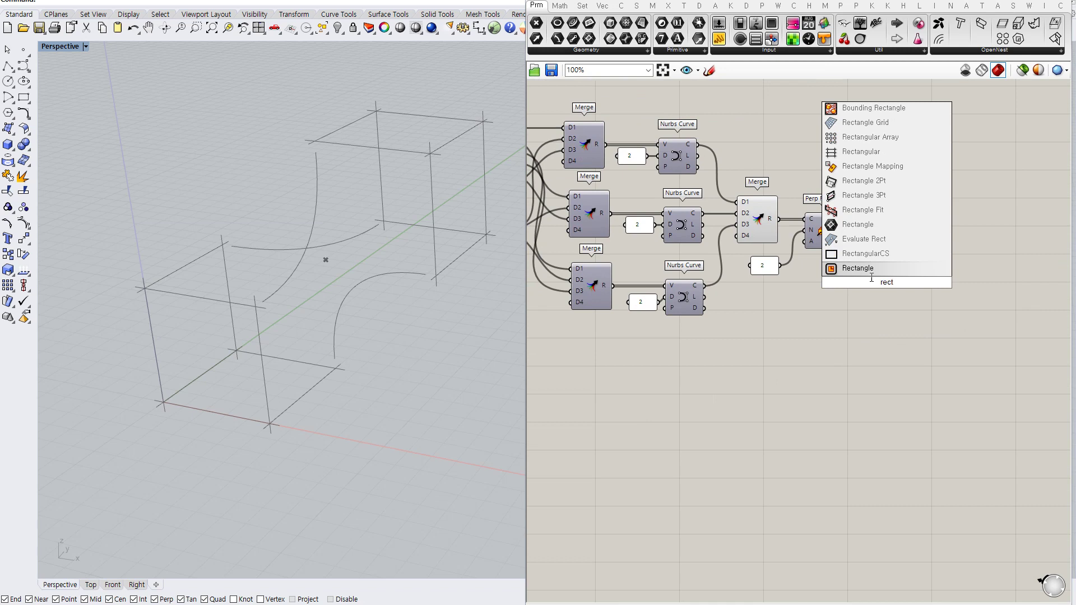
{"action": "key", "text": "Return"}
{"action": "left_click_drag", "start_coordinate": [842, 222], "coordinate": [898, 298]}
{"action": "left_click", "coordinate": [826, 329]}
{"action": "right_click_drag", "start_coordinate": [816, 327], "coordinate": [859, 325]}
- Add a Construct Domain component below the Nurbs Curve components
{"action": "double_click", "coordinate": [846, 323]}
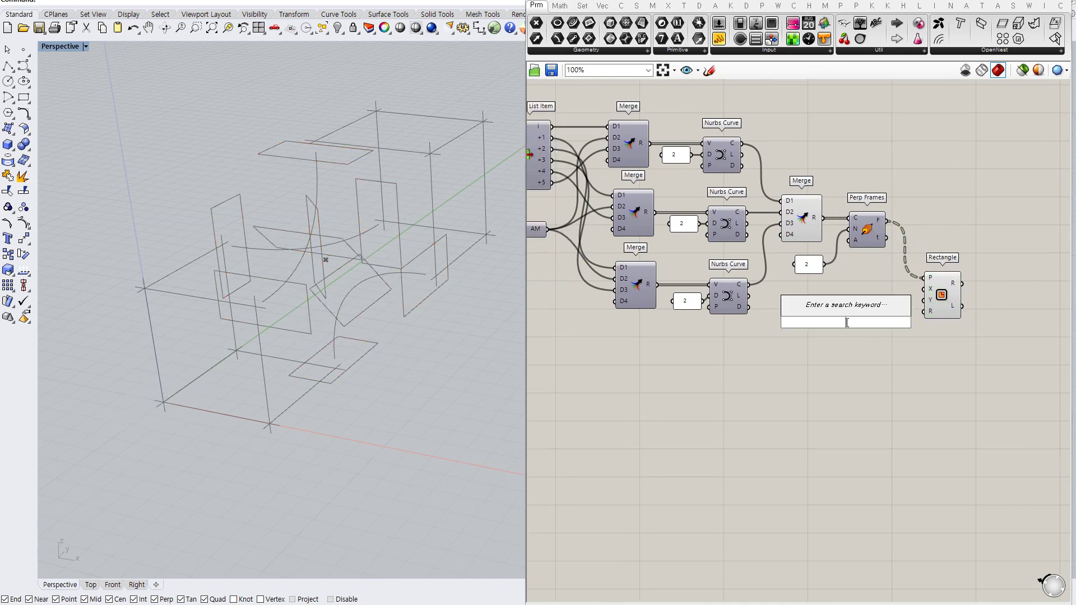
{"action": "type", "text": "cd"}
{"action": "left_click", "coordinate": [825, 312]}
{"action": "left_click_drag", "start_coordinate": [845, 323], "coordinate": [764, 364]}
- Widen the Grasshopper window so more of the definition fits beside the Rhino viewport
{"action": "scroll", "coordinate": [812, 339], "scroll_direction": "down", "scroll_amount": 2}
{"action": "right_click_drag", "start_coordinate": [812, 338], "coordinate": [929, 330]}
{"action": "scroll", "coordinate": [929, 330], "scroll_direction": "up", "scroll_amount": 2}
{"action": "right_click_drag", "start_coordinate": [450, 302], "coordinate": [380, 332], "text": "shift"}
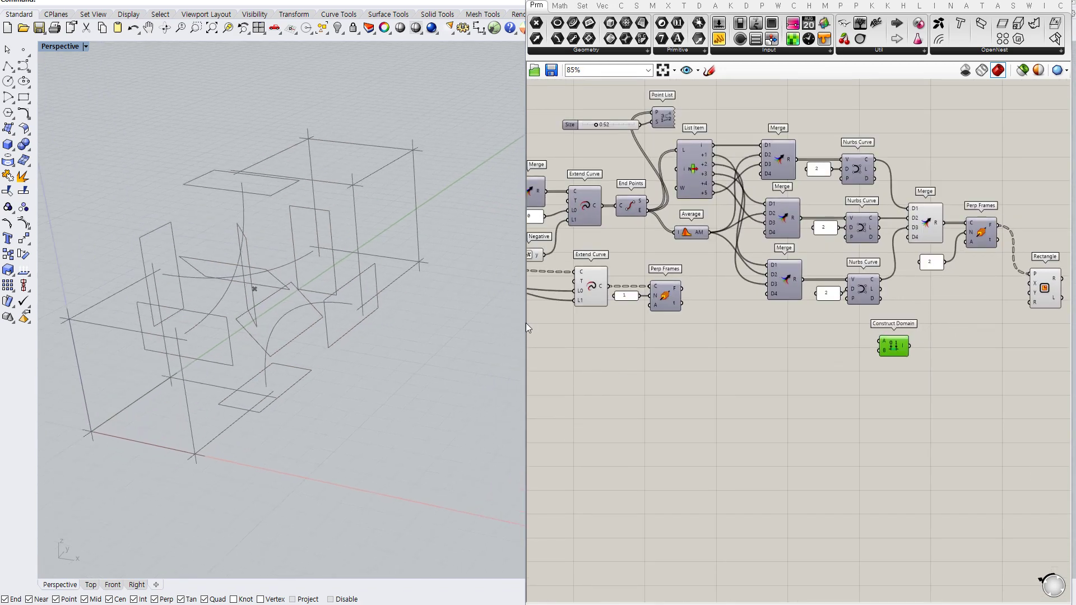
{"action": "left_click_drag", "start_coordinate": [525, 322], "coordinate": [475, 323]}
{"action": "left_click", "coordinate": [658, 338]}
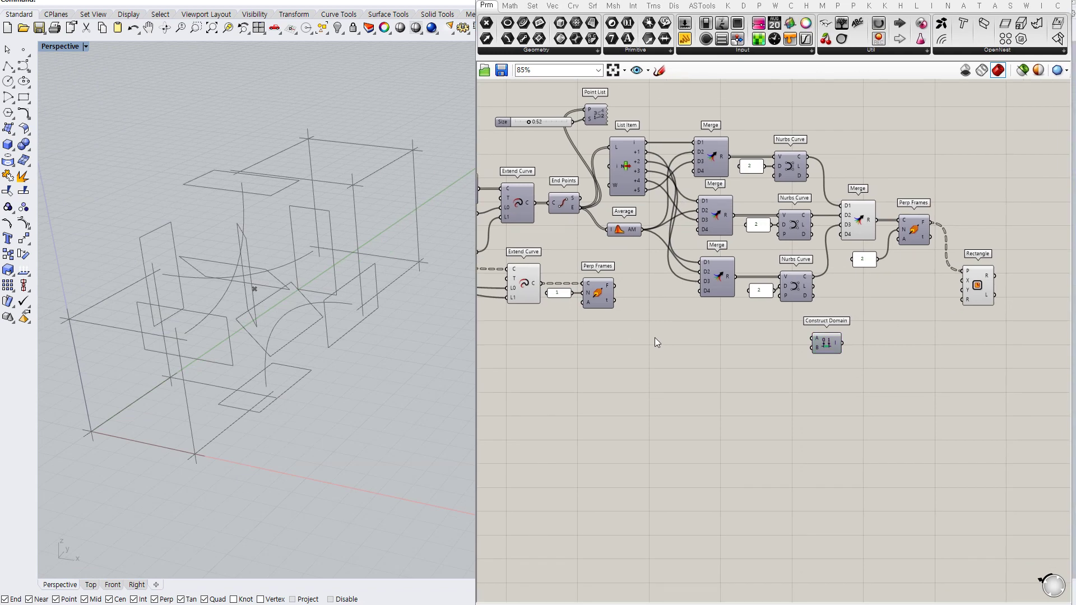
{"action": "right_click_drag", "start_coordinate": [682, 331], "coordinate": [828, 327]}
{"action": "left_click_drag", "start_coordinate": [592, 267], "coordinate": [606, 314]}
{"action": "scroll", "coordinate": [600, 316], "scroll_direction": "up", "scroll_amount": 1}
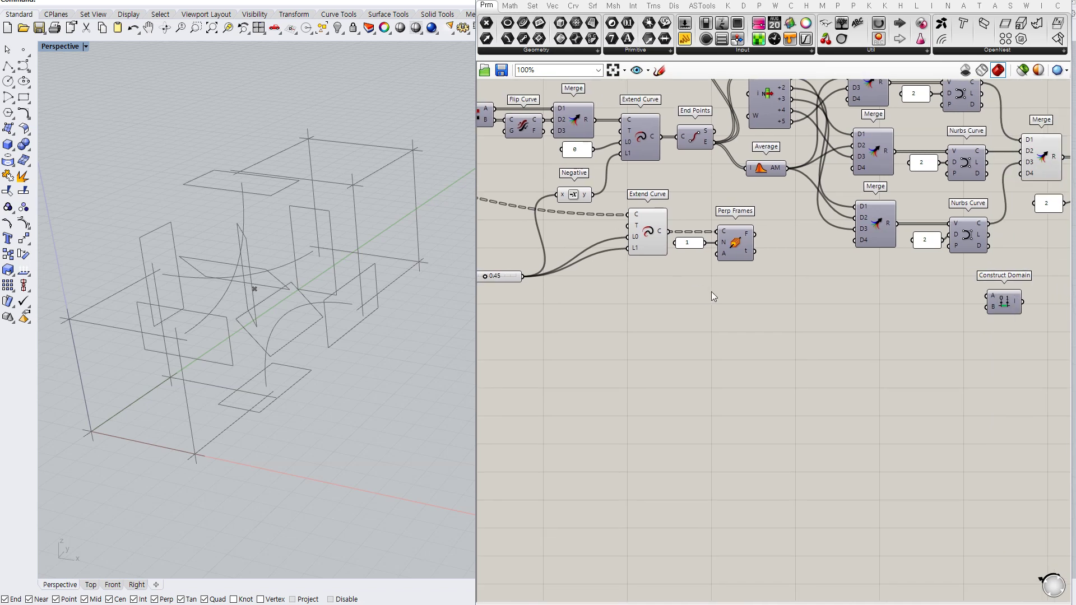
- Place Construct Domain near the 0.45 slider, then connect the Negative output to A and the slider to B
{"action": "left_click_drag", "start_coordinate": [1008, 301], "coordinate": [617, 307]}
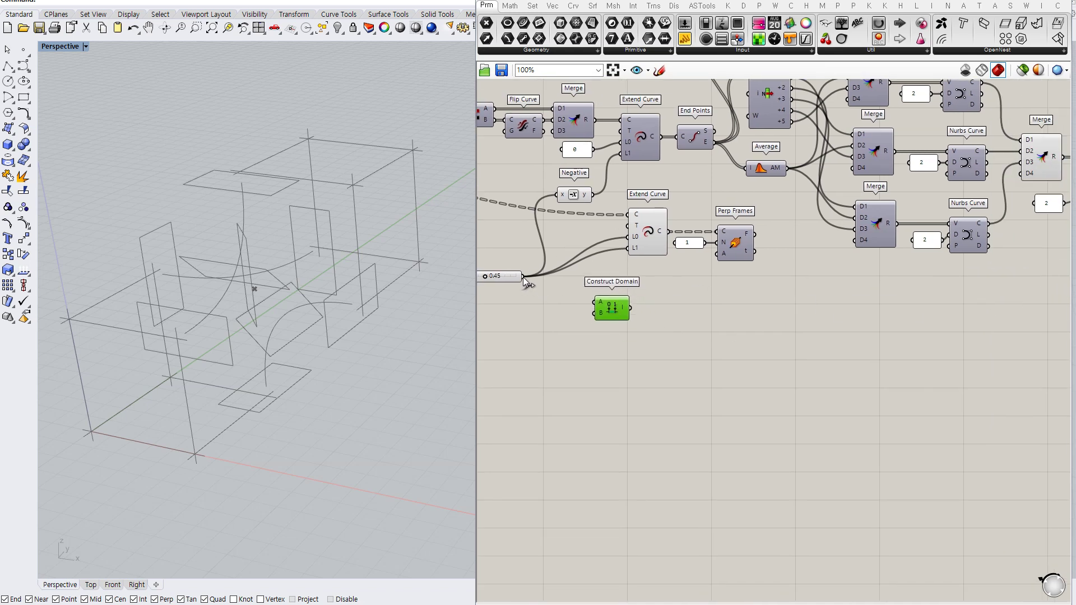
{"action": "left_click", "coordinate": [546, 300]}
{"action": "left_click_drag", "start_coordinate": [600, 230], "coordinate": [523, 276]}
{"action": "left_click_drag", "start_coordinate": [513, 276], "coordinate": [532, 276]}
{"action": "left_click_drag", "start_coordinate": [625, 310], "coordinate": [688, 310]}
{"action": "left_click_drag", "start_coordinate": [511, 281], "coordinate": [503, 247]}
{"action": "left_click", "coordinate": [606, 322]}
- Move Construct Domain below the third Merge and nudge the count panel of the new Perp Frames closer to it
{"action": "left_click_drag", "start_coordinate": [689, 309], "coordinate": [892, 313]}
{"action": "left_click", "coordinate": [832, 351]}
{"action": "right_click_drag", "start_coordinate": [831, 350], "coordinate": [778, 370]}
{"action": "left_click_drag", "start_coordinate": [820, 323], "coordinate": [751, 362]}
{"action": "left_click", "coordinate": [838, 338]}
{"action": "right_click_drag", "start_coordinate": [838, 338], "coordinate": [790, 345]}
{"action": "left_click", "coordinate": [613, 261]}
{"action": "left_click", "coordinate": [957, 218]}
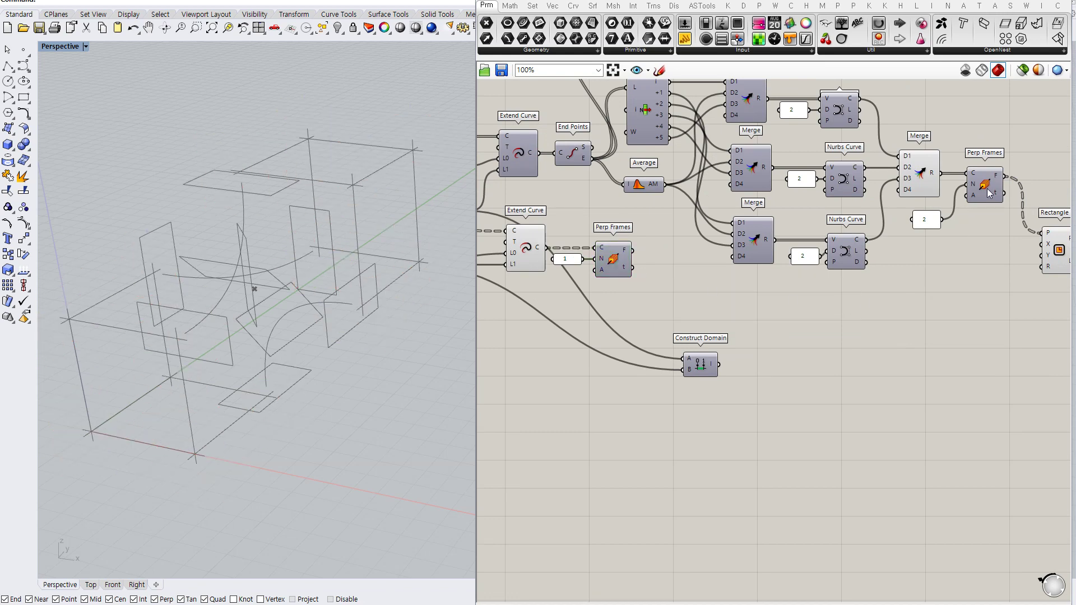
{"action": "left_click_drag", "start_coordinate": [934, 222], "coordinate": [936, 216]}
{"action": "right_click_drag", "start_coordinate": [990, 214], "coordinate": [910, 214]}
{"action": "left_click_drag", "start_coordinate": [915, 232], "coordinate": [846, 206]}
{"action": "left_click", "coordinate": [906, 186], "text": "shift"}
{"action": "left_click_drag", "start_coordinate": [907, 184], "coordinate": [876, 312], "text": "alt"}
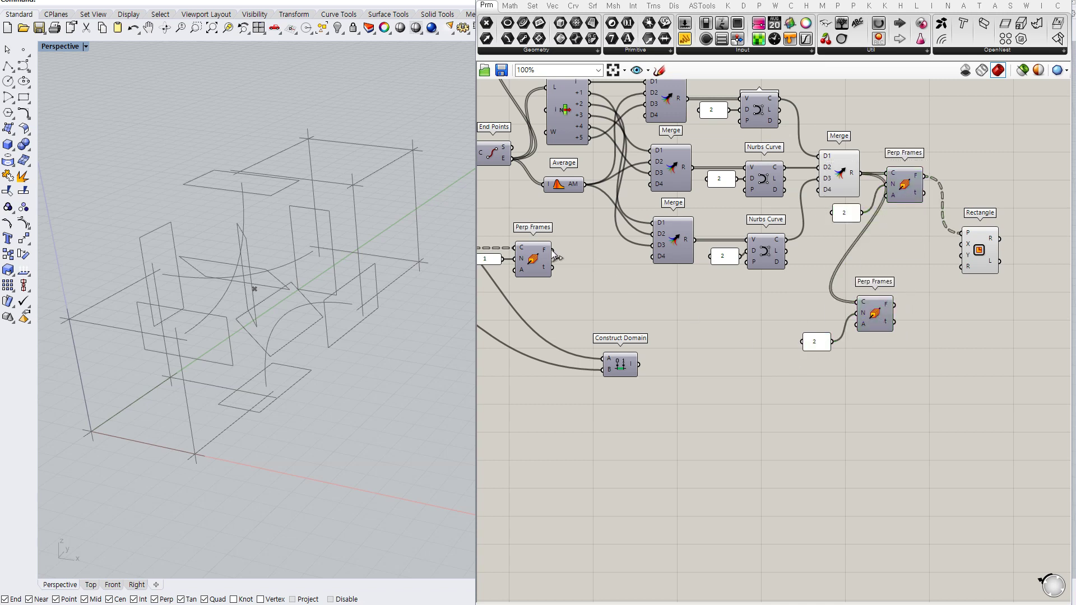
{"action": "left_click", "coordinate": [881, 319]}
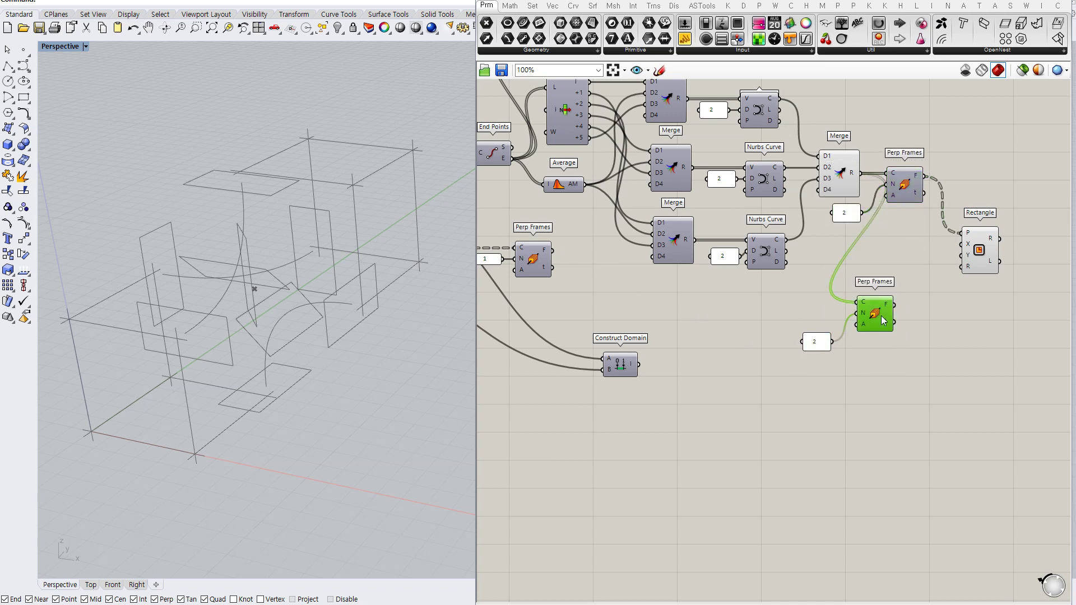
{"action": "key", "text": "Delete"}
{"action": "left_click", "coordinate": [816, 341]}
{"action": "key", "text": "Delete"}
- Duplicate the Rectangle component below the original and connect the cube-edge Perp Frames' F output to its P input
{"action": "left_click_drag", "start_coordinate": [988, 250], "coordinate": [975, 316], "text": "alt"}
{"action": "left_click_drag", "start_coordinate": [553, 251], "coordinate": [951, 299]}
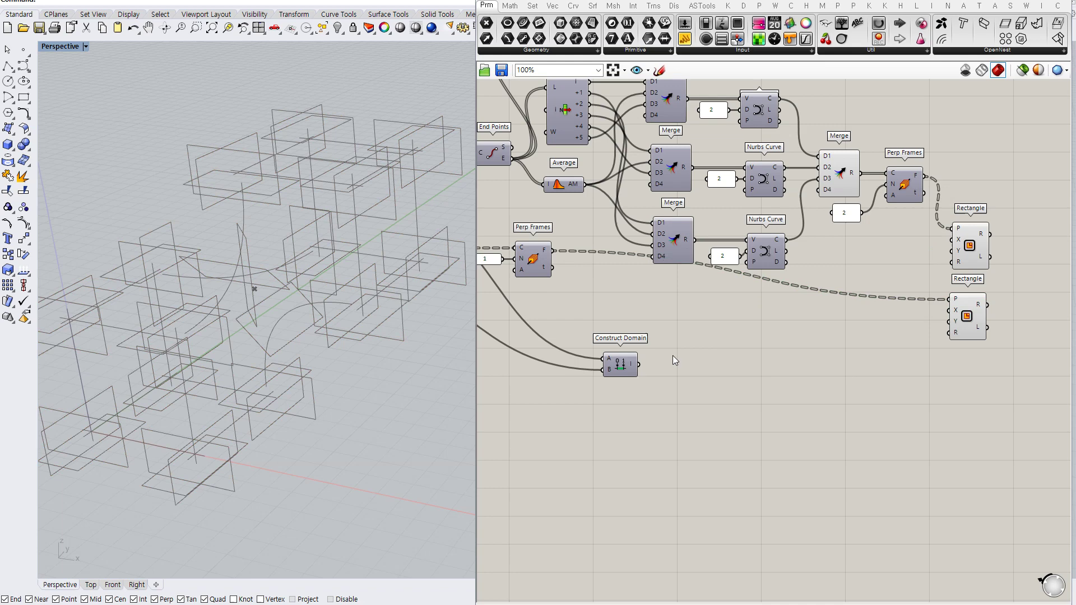
- Connect the Construct Domain output to the X and Y inputs of both Rectangle components
{"action": "left_click_drag", "start_coordinate": [639, 365], "coordinate": [646, 315]}
{"action": "right_click_drag", "start_coordinate": [670, 342], "coordinate": [847, 339]}
{"action": "left_click", "coordinate": [789, 351]}
{"action": "right_click_drag", "start_coordinate": [616, 334], "coordinate": [718, 334]}
{"action": "left_click_drag", "start_coordinate": [592, 260], "coordinate": [614, 287]}
{"action": "left_click", "coordinate": [651, 246]}
{"action": "left_click_drag", "start_coordinate": [652, 218], "coordinate": [659, 206]}
{"action": "left_click", "coordinate": [643, 296]}
{"action": "right_click_drag", "start_coordinate": [781, 338], "coordinate": [683, 358]}
{"action": "right_click_drag", "start_coordinate": [857, 351], "coordinate": [751, 351]}
{"action": "mouse_move", "coordinate": [667, 324]}
{"action": "left_mouse_down"}
{"action": "mouse_move", "coordinate": [961, 254]}
{"action": "mouse_move", "coordinate": [705, 341]}
{"action": "mouse_move", "coordinate": [667, 324]}
{"action": "left_mouse_up"}
{"action": "right_click_drag", "start_coordinate": [867, 361], "coordinate": [769, 361]}
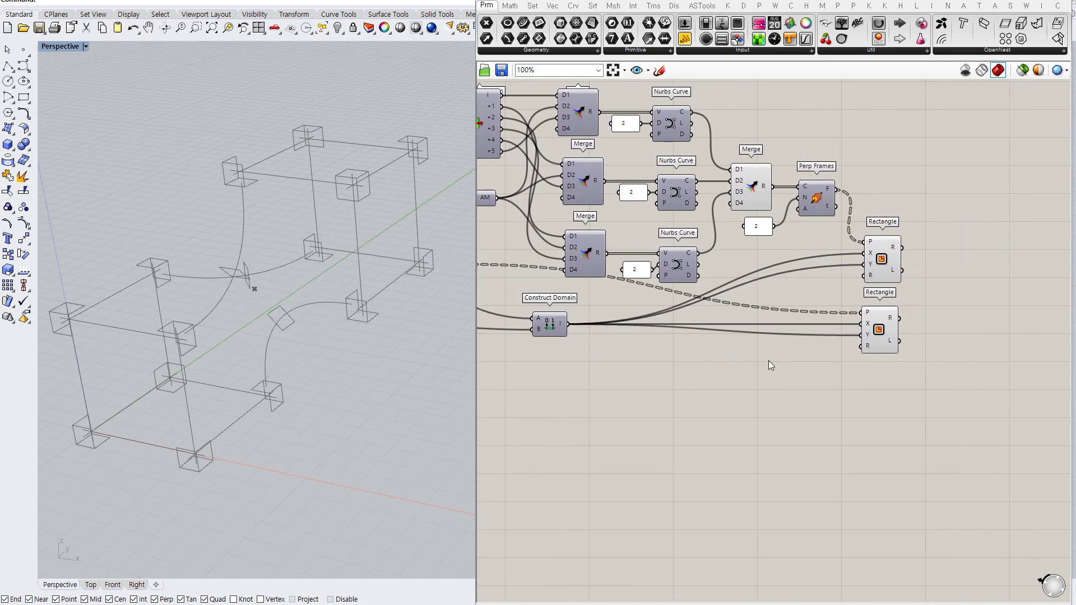
- Line up the two Rectangle components under each other and check which profiles each one draws
{"action": "left_click", "coordinate": [880, 259]}
{"action": "left_click", "coordinate": [884, 312]}
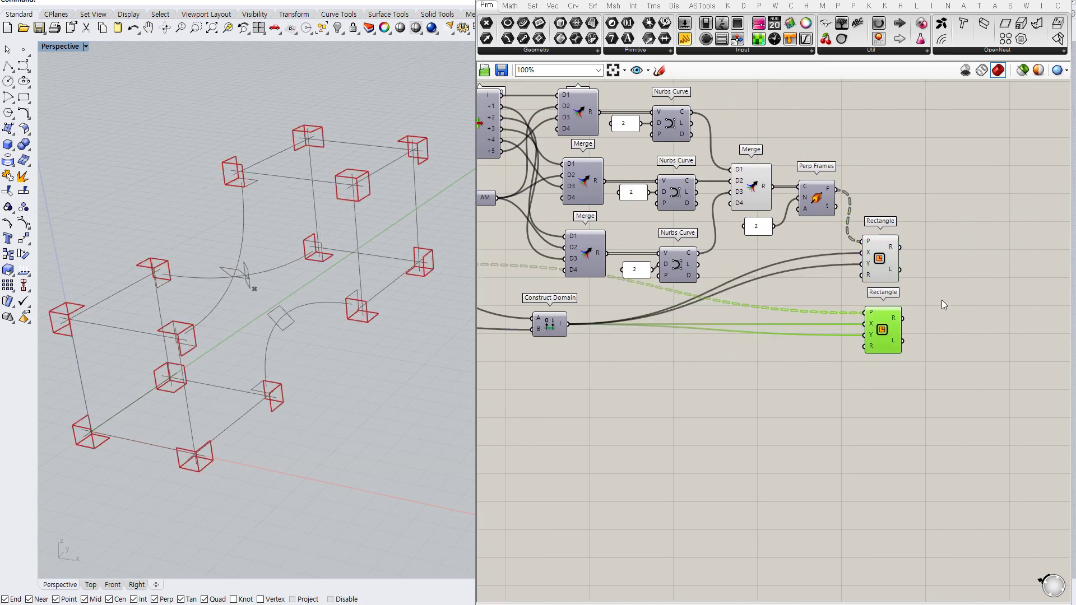
{"action": "right_click_drag", "start_coordinate": [941, 301], "coordinate": [847, 304]}
{"action": "left_click", "coordinate": [846, 303]}
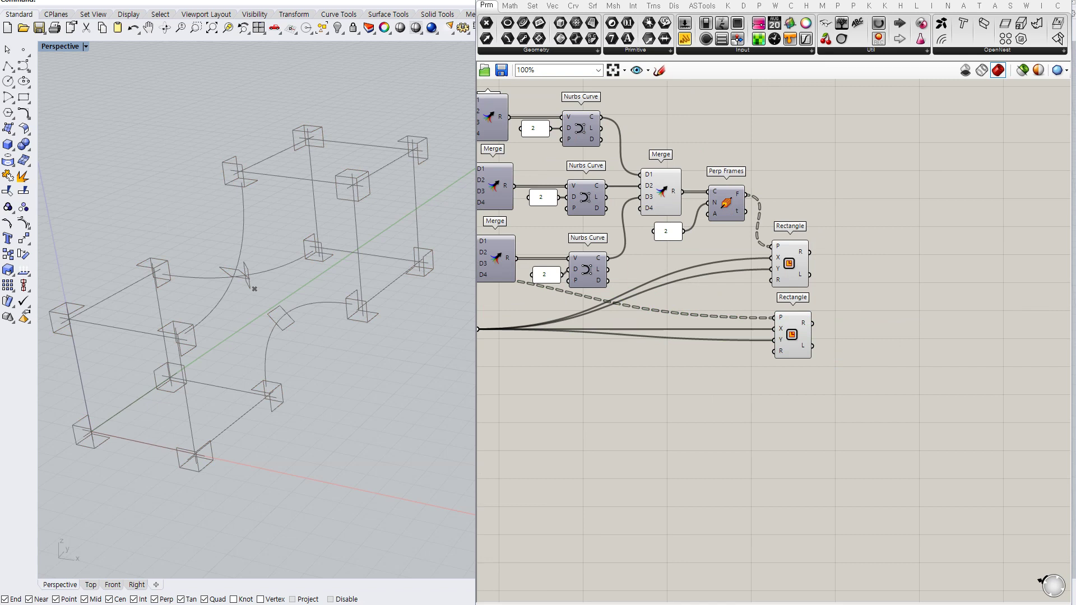
{"action": "left_click", "coordinate": [792, 337]}
{"action": "left_click", "coordinate": [861, 287]}
- Add a Loft for the first Rectangle's output and a second Loft for the cube-edge Rectangle's output
{"action": "double_click", "coordinate": [855, 278]}
{"action": "type", "text": "loft"}
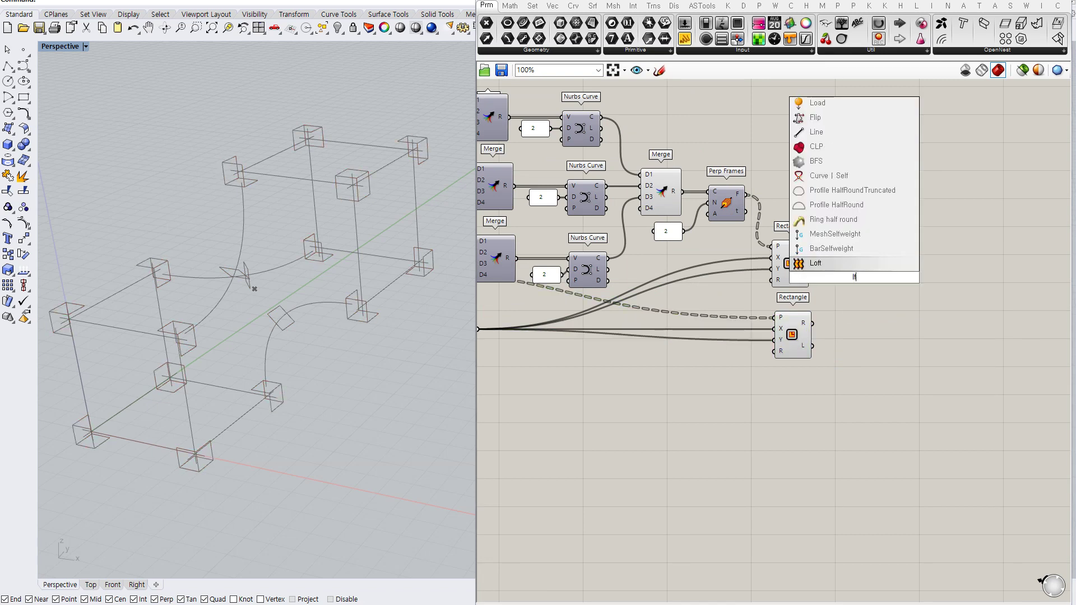
{"action": "key", "text": "Return"}
{"action": "left_click_drag", "start_coordinate": [807, 251], "coordinate": [856, 264]}
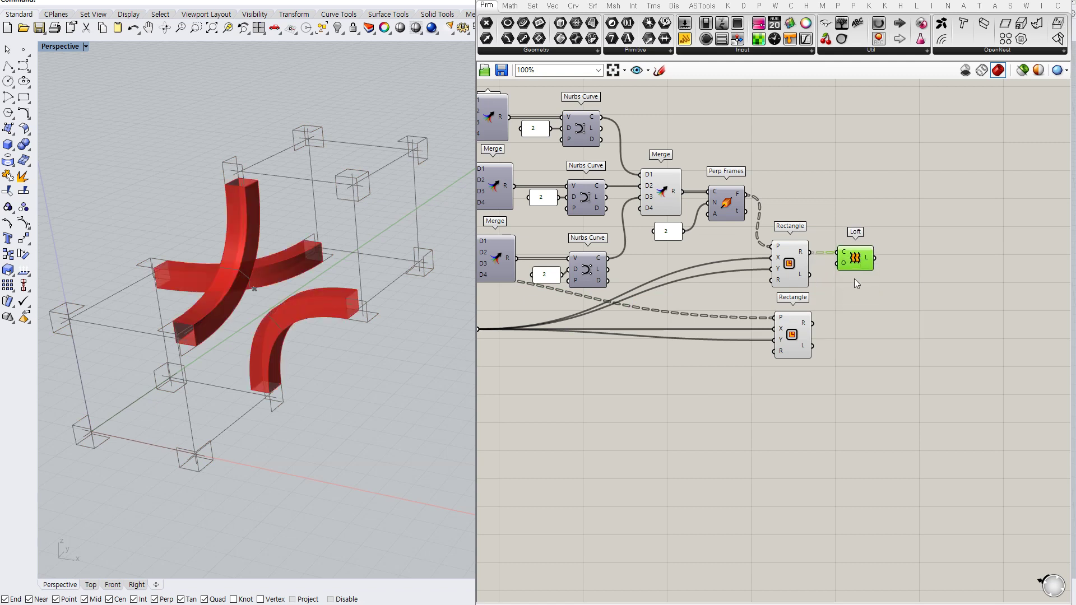
{"action": "left_click", "coordinate": [863, 331]}
- Turn off the previews of both Rectangle components and the curve Merge
{"action": "left_click_drag", "start_coordinate": [823, 196], "coordinate": [778, 374]}
{"action": "left_click", "coordinate": [659, 197]}
{"action": "left_click", "coordinate": [829, 173]}
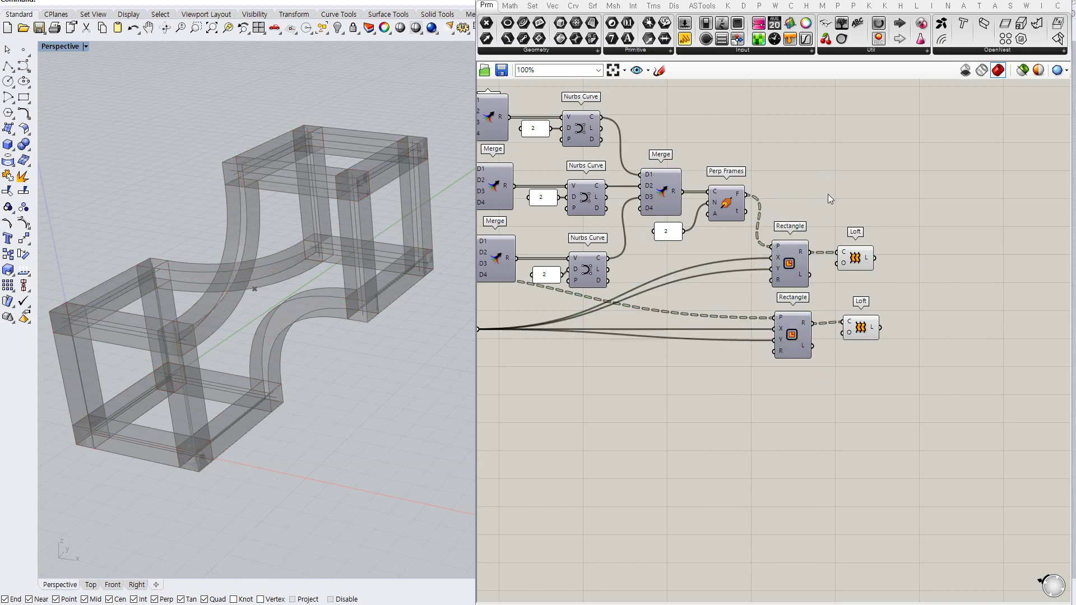
- Tidy the positions of the Rectangle components and the second Loft
{"action": "left_click", "coordinate": [791, 337]}
{"action": "left_click", "coordinate": [864, 329]}
{"action": "left_click_drag", "start_coordinate": [864, 326], "coordinate": [857, 328]}
{"action": "left_click", "coordinate": [903, 293]}
{"action": "right_click_drag", "start_coordinate": [903, 293], "coordinate": [860, 290]}
{"action": "left_click_drag", "start_coordinate": [809, 257], "coordinate": [805, 257]}
{"action": "left_click", "coordinate": [866, 262]}
- Add a Cap Holes component after each of the two Lofts and connect the Loft outputs
{"action": "double_click", "coordinate": [867, 263]}
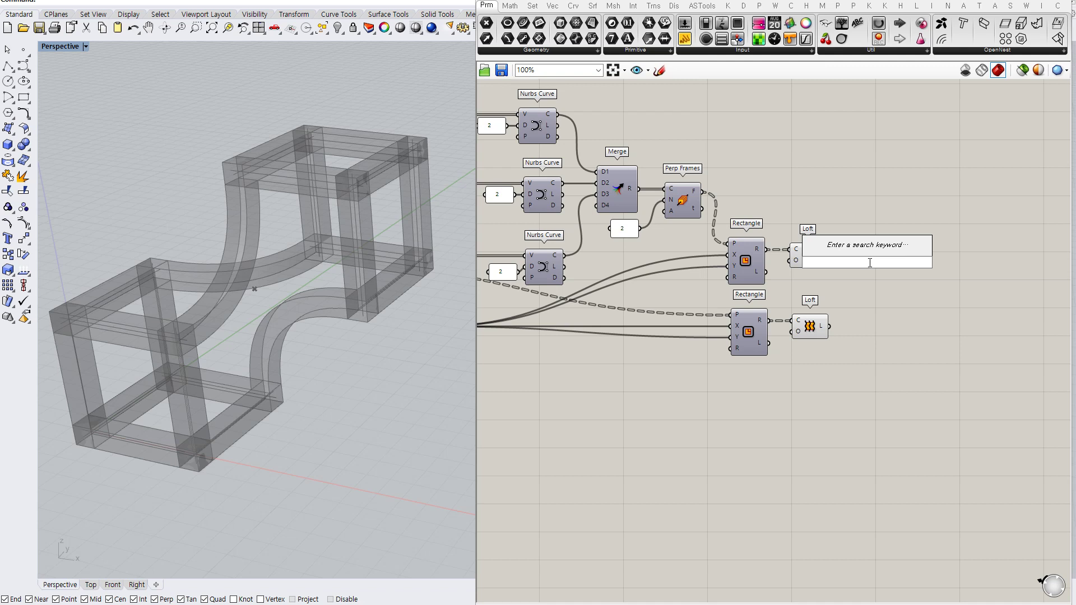
{"action": "type", "text": "cap"}
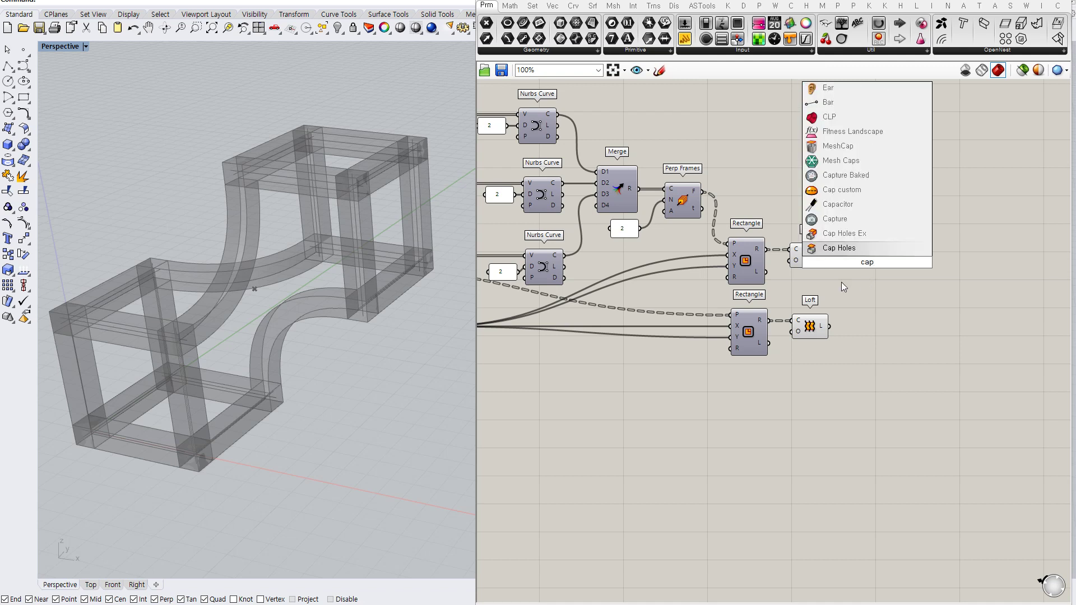
{"action": "key", "text": "Return"}
{"action": "left_click_drag", "start_coordinate": [850, 261], "coordinate": [829, 326]}
- Turn off the previews of both Loft components
{"action": "left_click", "coordinate": [839, 214]}
{"action": "left_click_drag", "start_coordinate": [839, 213], "coordinate": [787, 351]}
{"action": "key", "text": "ctrl+q"}
{"action": "left_click", "coordinate": [885, 329]}
- Add a Solid Union fed by both Cap Holes outputs, and turn off the previews of the Cap Holes components
{"action": "double_click", "coordinate": [922, 286]}
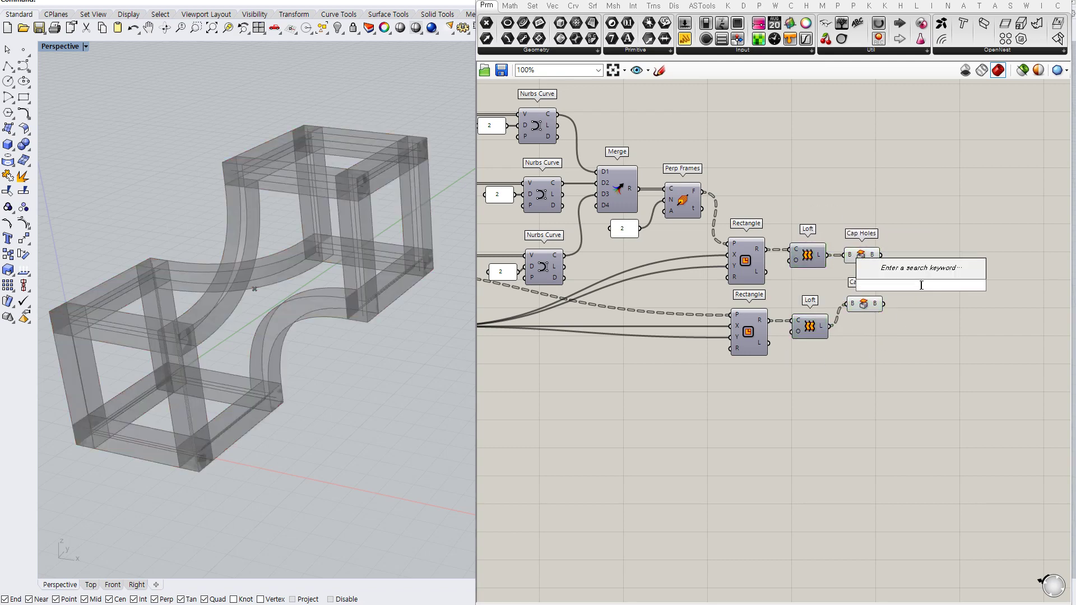
{"action": "type", "text": "solid"}
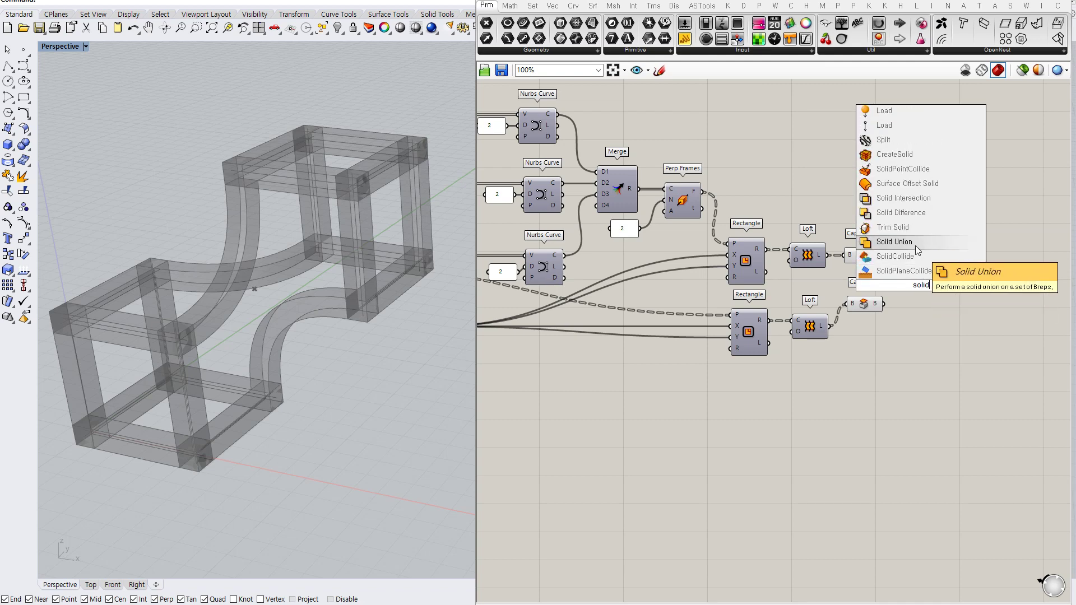
{"action": "left_click", "coordinate": [915, 247]}
{"action": "left_click_drag", "start_coordinate": [881, 254], "coordinate": [912, 273]}
{"action": "left_click_drag", "start_coordinate": [877, 215], "coordinate": [858, 318]}
{"action": "key", "text": "ctrl+q"}
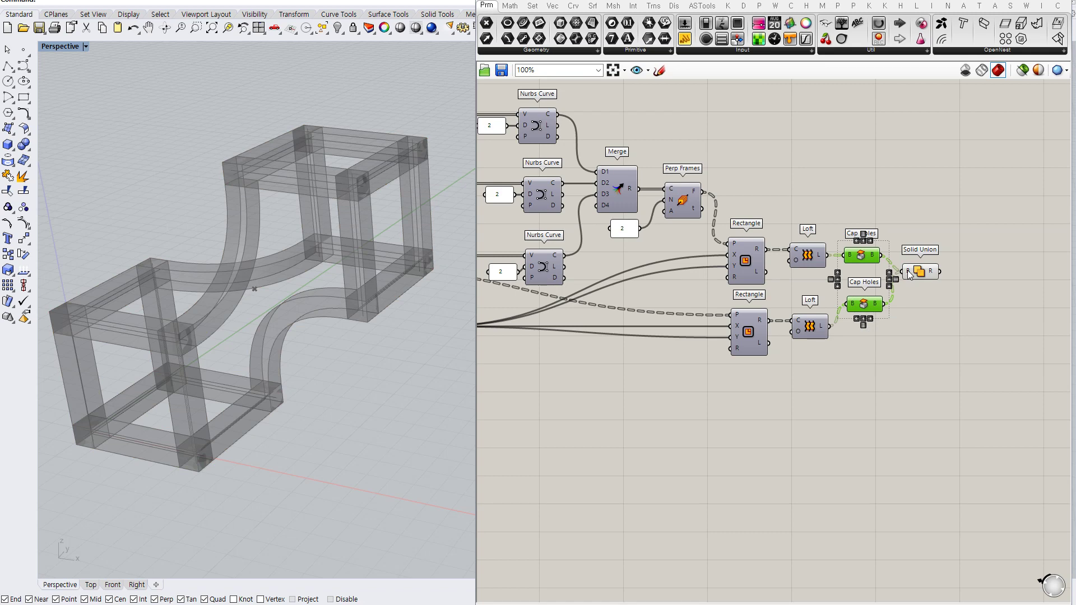
- Flatten the B input of Solid Union and align the component with the first Cap Holes
{"action": "right_click", "coordinate": [909, 274]}
{"action": "left_click", "coordinate": [935, 357]}
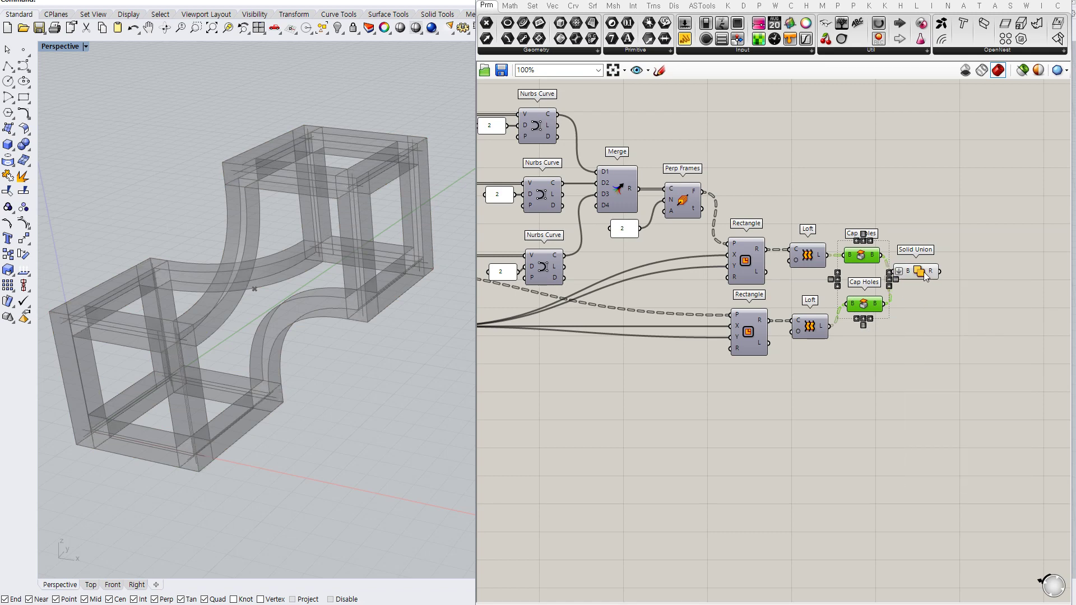
{"action": "left_click", "coordinate": [927, 298]}
{"action": "left_click_drag", "start_coordinate": [918, 275], "coordinate": [925, 259]}
{"action": "right_click_drag", "start_coordinate": [949, 275], "coordinate": [787, 293]}
{"action": "left_click", "coordinate": [805, 295]}
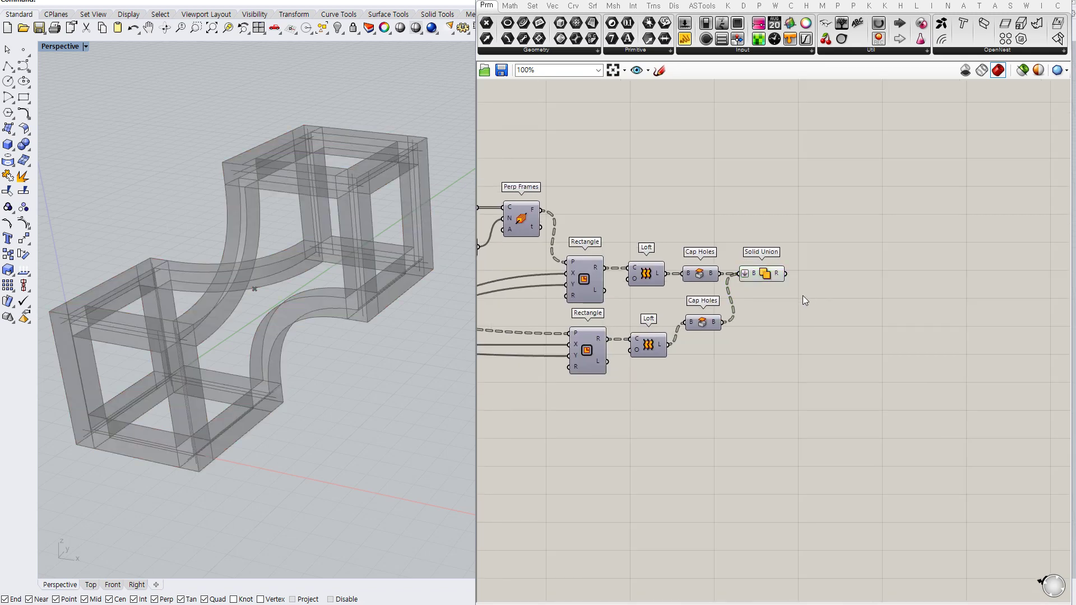
- Add a Merge Faces component after Solid Union and feed it the union's result
{"action": "double_click", "coordinate": [820, 284]}
{"action": "type", "text": "merg"}
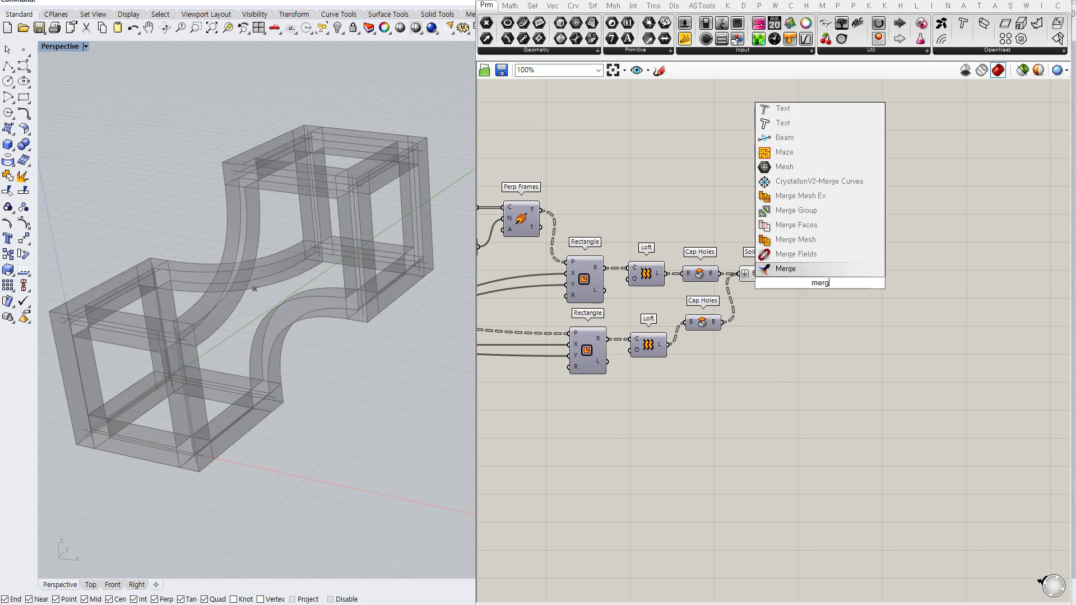
{"action": "left_click", "coordinate": [805, 229]}
{"action": "left_click", "coordinate": [755, 274]}
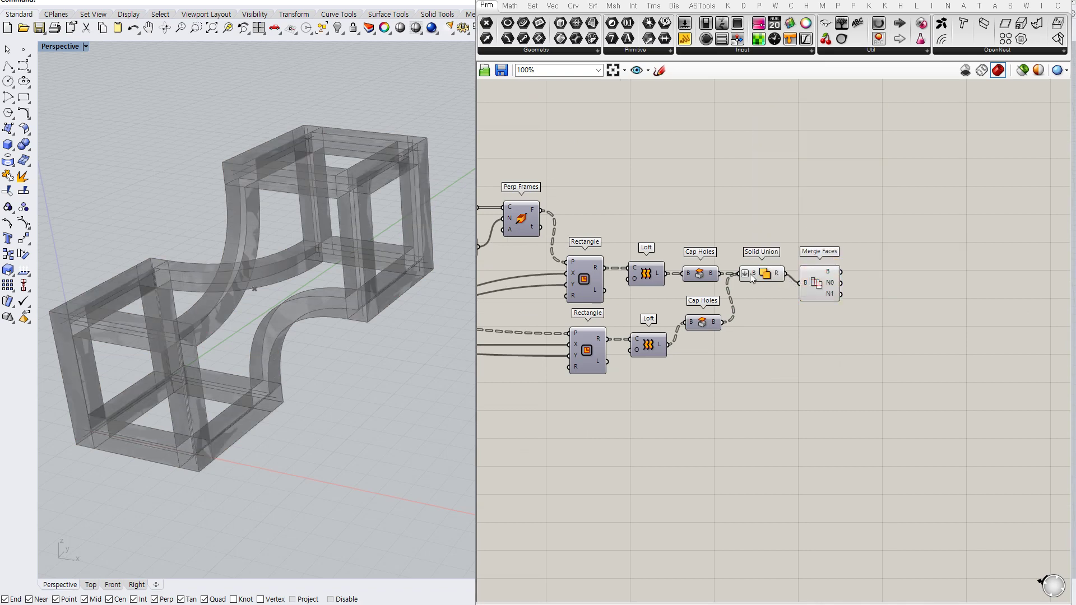
- Add a Custom Preview Materials component and connect the Merge Faces B output to its G input
{"action": "left_click", "coordinate": [889, 277]}
{"action": "double_click", "coordinate": [894, 275]}
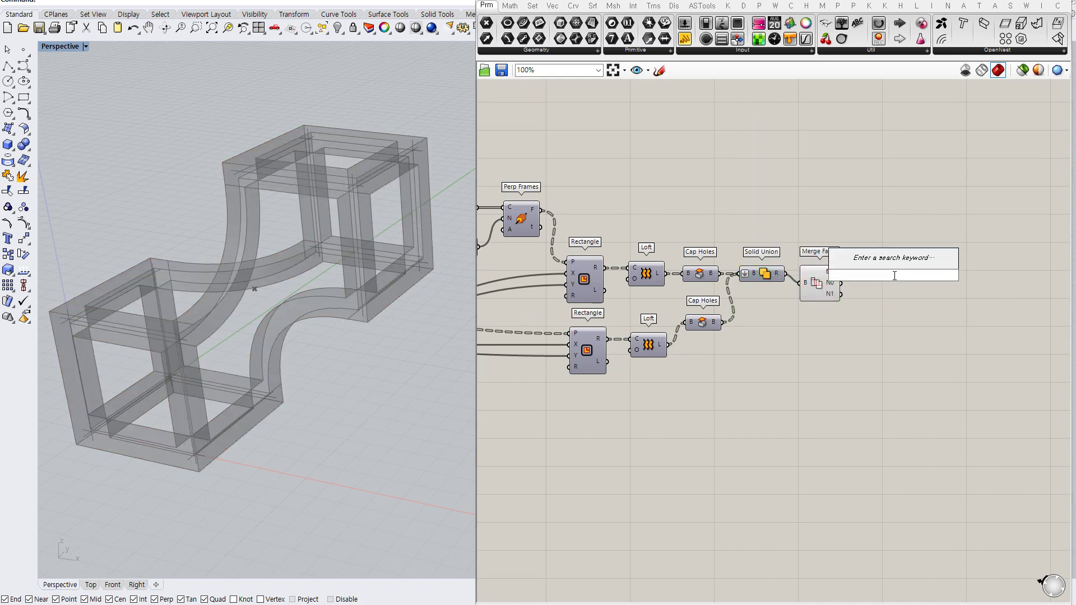
{"action": "type", "text": "cus"}
{"action": "left_click", "coordinate": [885, 222]}
{"action": "left_click_drag", "start_coordinate": [877, 252], "coordinate": [968, 292]}
- Insert a panel between the Merge Faces B output and Custom Preview Materials, sized to fit the gap
{"action": "double_click", "coordinate": [896, 309]}
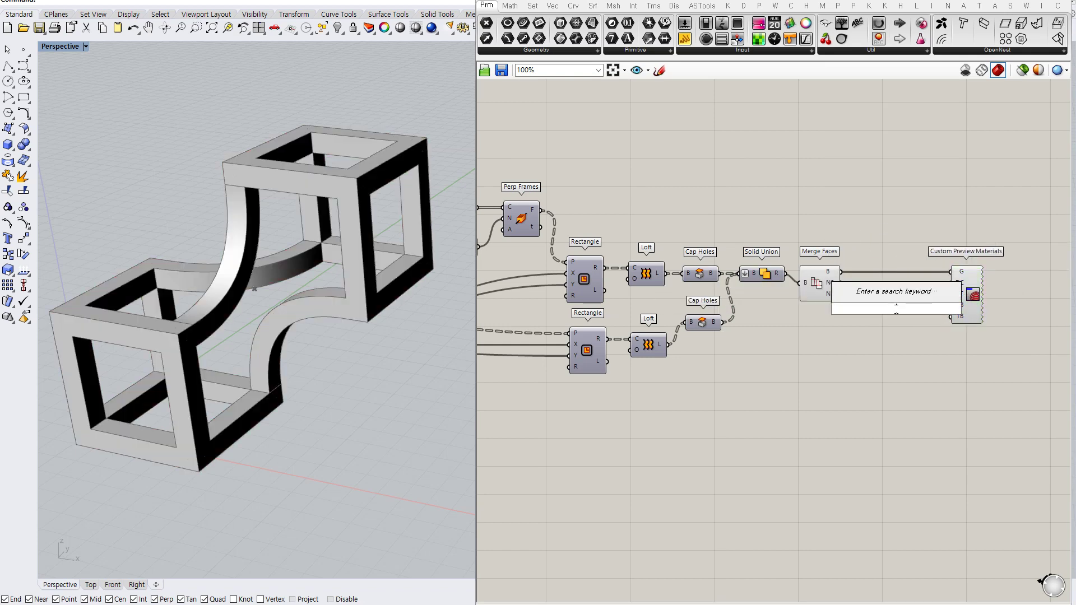
{"action": "type", "text": "//"}
{"action": "key", "text": "Return"}
{"action": "left_click_drag", "start_coordinate": [841, 271], "coordinate": [880, 289]}
{"action": "left_click_drag", "start_coordinate": [937, 307], "coordinate": [914, 282]}
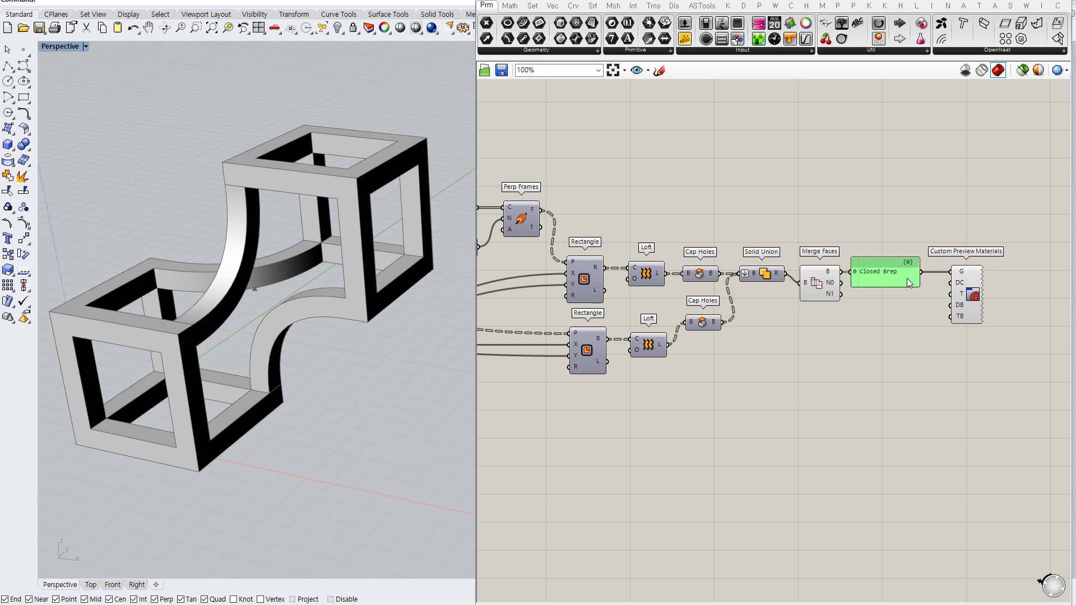
{"action": "left_click", "coordinate": [900, 290]}
- Examine the definition from Merge Faces back to its starting rectangle and Construct Point components
{"action": "right_click_drag", "start_coordinate": [882, 290], "coordinate": [836, 307]}
{"action": "scroll", "coordinate": [835, 307], "scroll_direction": "up", "scroll_amount": 3}
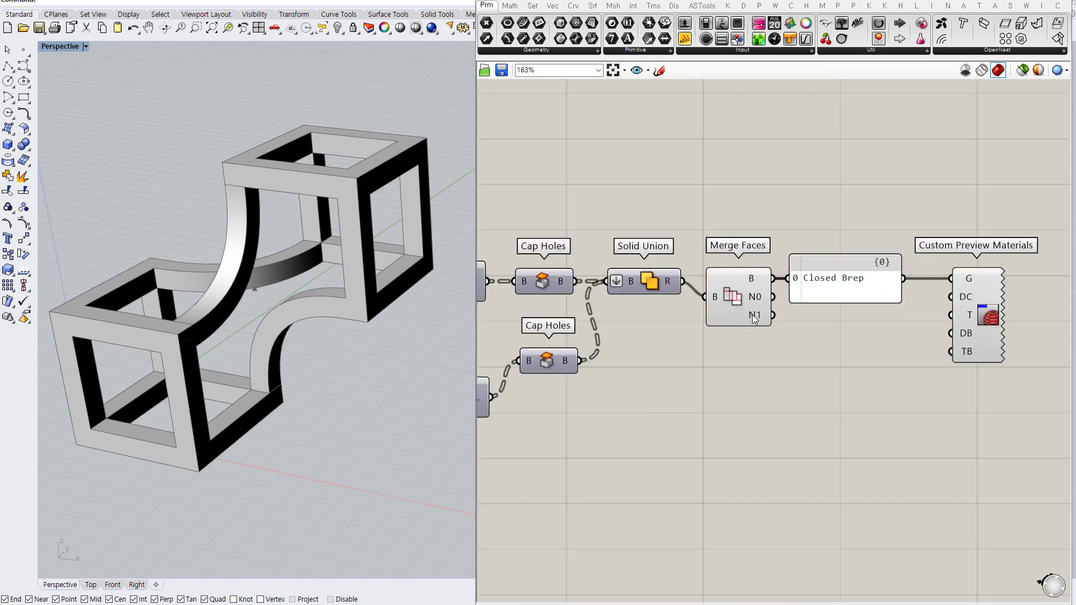
{"action": "left_click_drag", "start_coordinate": [752, 311], "coordinate": [750, 311]}
{"action": "left_click", "coordinate": [801, 322]}
{"action": "scroll", "coordinate": [845, 295], "scroll_direction": "down", "scroll_amount": 3}
{"action": "right_click_drag", "start_coordinate": [748, 343], "coordinate": [840, 326]}
{"action": "right_click_drag", "start_coordinate": [649, 361], "coordinate": [817, 336]}
{"action": "right_click_drag", "start_coordinate": [328, 302], "coordinate": [350, 299]}
{"action": "scroll", "coordinate": [349, 300], "scroll_direction": "down", "scroll_amount": 6}
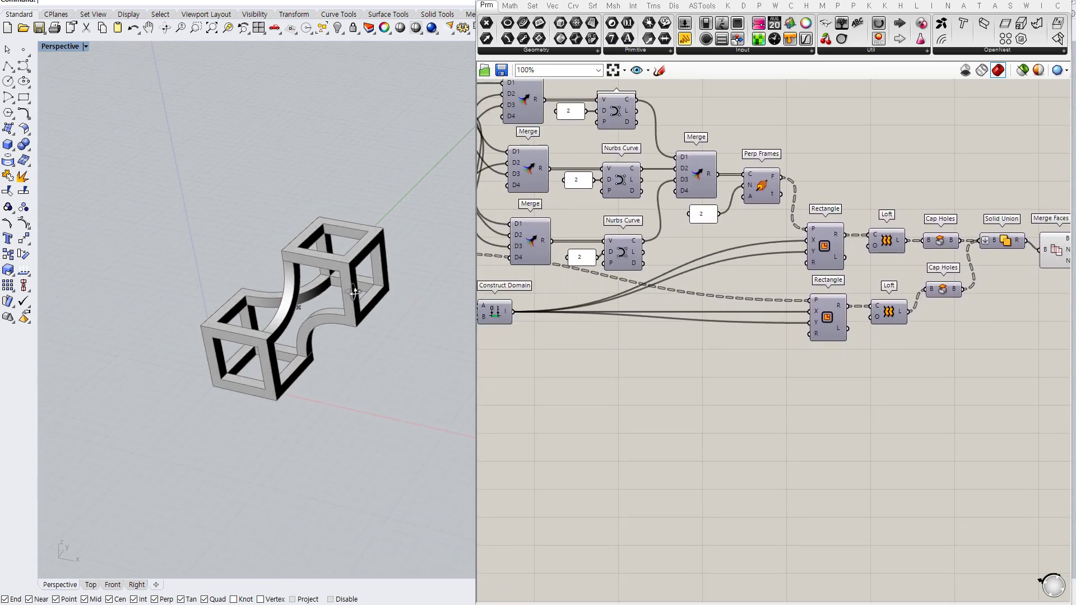
{"action": "scroll", "coordinate": [293, 331], "scroll_direction": "up", "scroll_amount": 2}
{"action": "right_click_drag", "start_coordinate": [658, 312], "coordinate": [854, 359]}
{"action": "scroll", "coordinate": [739, 363], "scroll_direction": "down", "scroll_amount": 2}
{"action": "scroll", "coordinate": [691, 352], "scroll_direction": "up", "scroll_amount": 1}
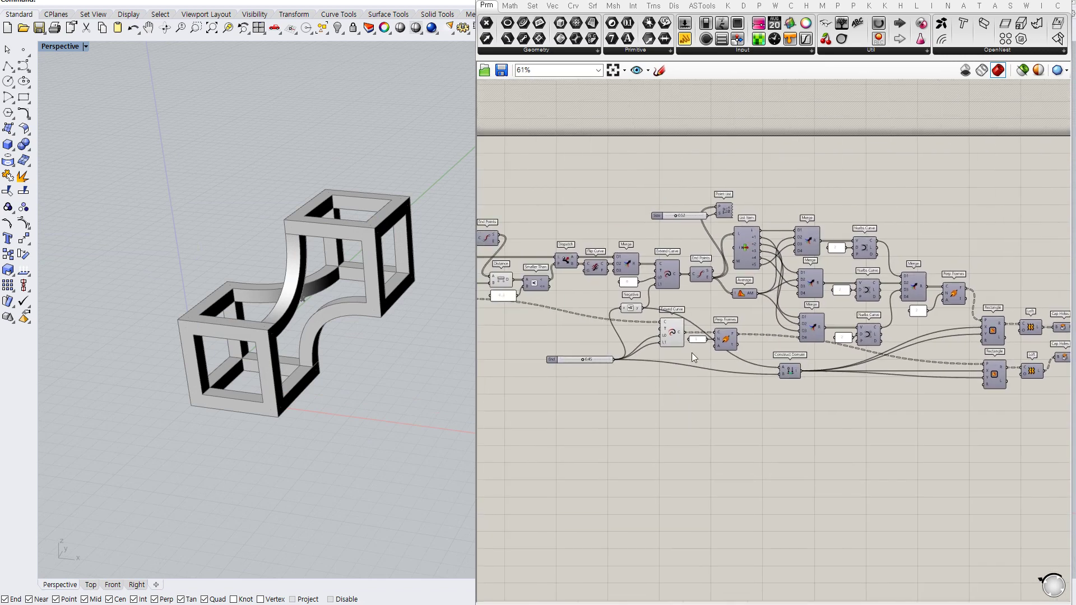
{"action": "right_click_drag", "start_coordinate": [643, 387], "coordinate": [800, 379]}
{"action": "right_click_drag", "start_coordinate": [644, 368], "coordinate": [768, 370]}
{"action": "scroll", "coordinate": [771, 371], "scroll_direction": "down", "scroll_amount": 2}
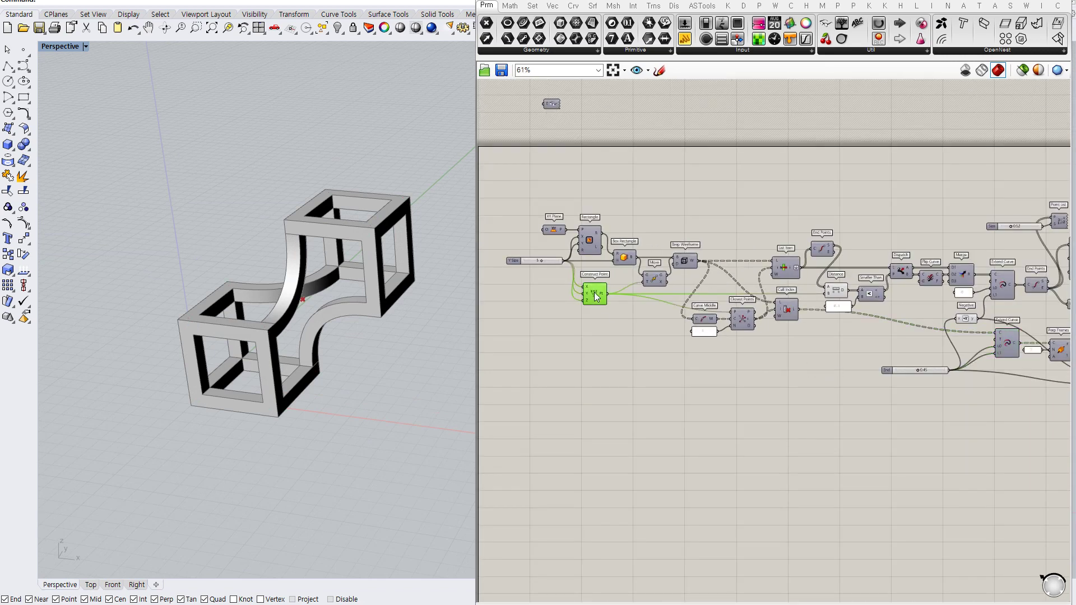
- Set the End slider that drives the beam thickness to 0.2
{"action": "right_click_drag", "start_coordinate": [930, 383], "coordinate": [701, 340]}
{"action": "scroll", "coordinate": [765, 339], "scroll_direction": "up", "scroll_amount": 1}
{"action": "right_click_drag", "start_coordinate": [969, 330], "coordinate": [661, 334]}
{"action": "right_click_drag", "start_coordinate": [920, 330], "coordinate": [661, 337]}
{"action": "scroll", "coordinate": [662, 336], "scroll_direction": "up", "scroll_amount": 2}
{"action": "right_click_drag", "start_coordinate": [490, 372], "coordinate": [785, 351]}
{"action": "right_click_drag", "start_coordinate": [489, 359], "coordinate": [783, 358]}
{"action": "right_click_drag", "start_coordinate": [549, 362], "coordinate": [735, 374]}
{"action": "scroll", "coordinate": [660, 335], "scroll_direction": "up", "scroll_amount": 3}
{"action": "mouse_move", "coordinate": [668, 329]}
{"action": "left_mouse_down"}
{"action": "mouse_move", "coordinate": [688, 331]}
{"action": "mouse_move", "coordinate": [672, 341]}
{"action": "left_mouse_up"}
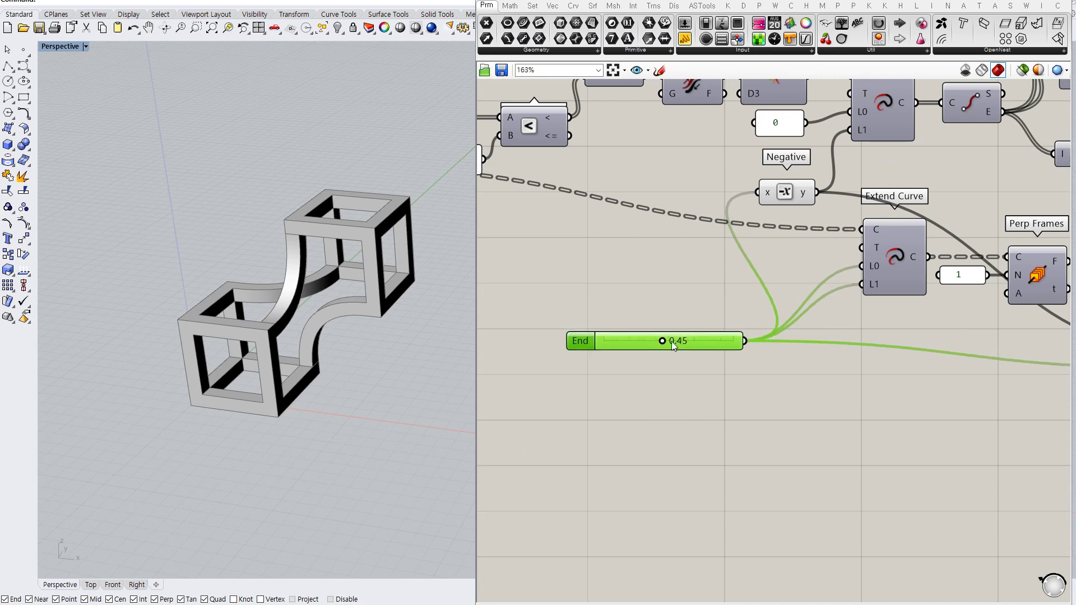
{"action": "scroll", "coordinate": [633, 345], "scroll_direction": "down", "scroll_amount": 1}
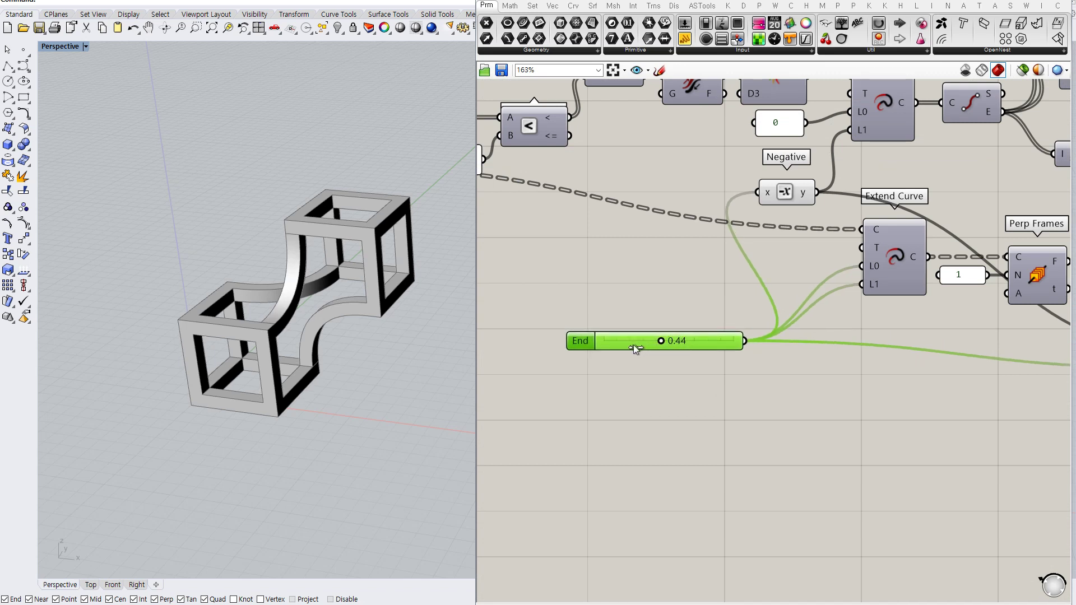
{"action": "left_click_drag", "start_coordinate": [620, 376], "coordinate": [634, 374]}
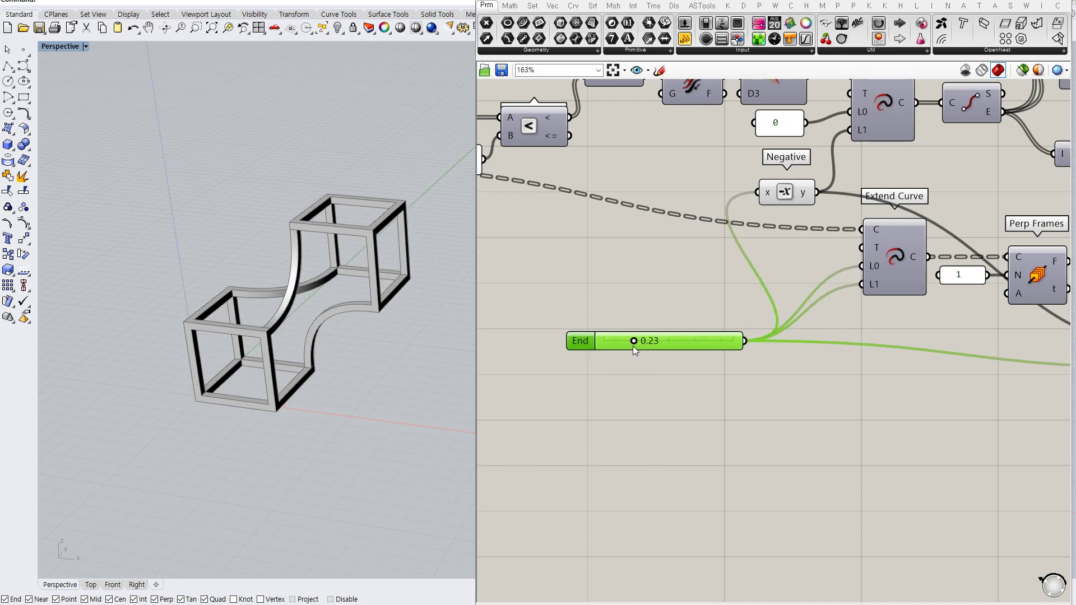
{"action": "double_click", "coordinate": [663, 343]}
{"action": "type", "text": "0."}
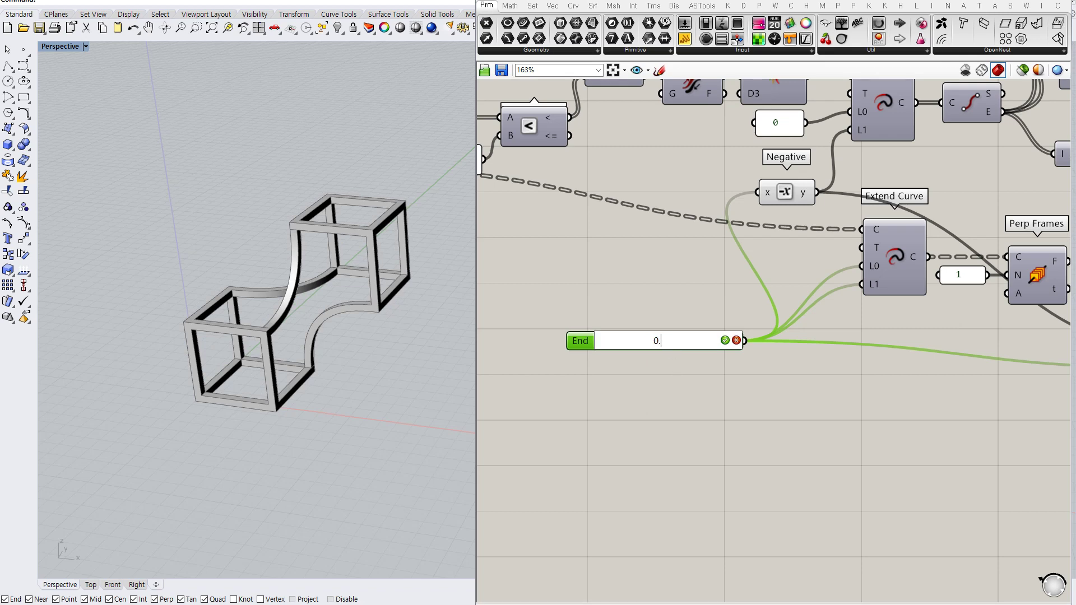
{"action": "type", "text": "2"}
{"action": "key", "text": "Return"}
- Bake the Merge Faces result of the thinnest frame into Rhino with the default attributes
{"action": "right_click_drag", "start_coordinate": [897, 361], "coordinate": [644, 353]}
{"action": "scroll", "coordinate": [875, 355], "scroll_direction": "down", "scroll_amount": 2}
{"action": "right_click_drag", "start_coordinate": [972, 325], "coordinate": [735, 339]}
{"action": "right_click_drag", "start_coordinate": [1043, 345], "coordinate": [763, 325]}
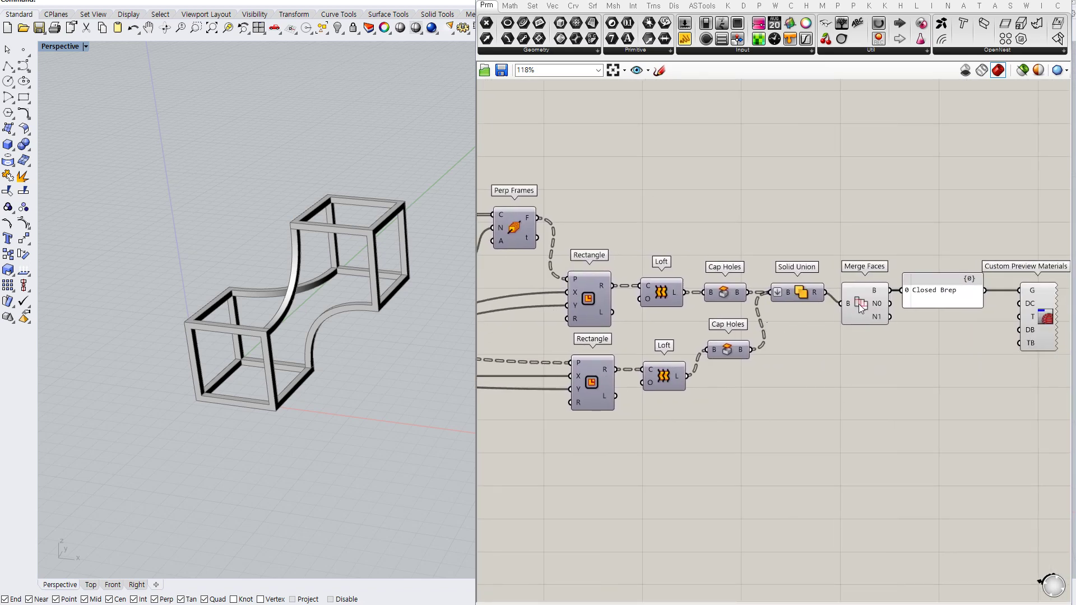
{"action": "right_click", "coordinate": [864, 305]}
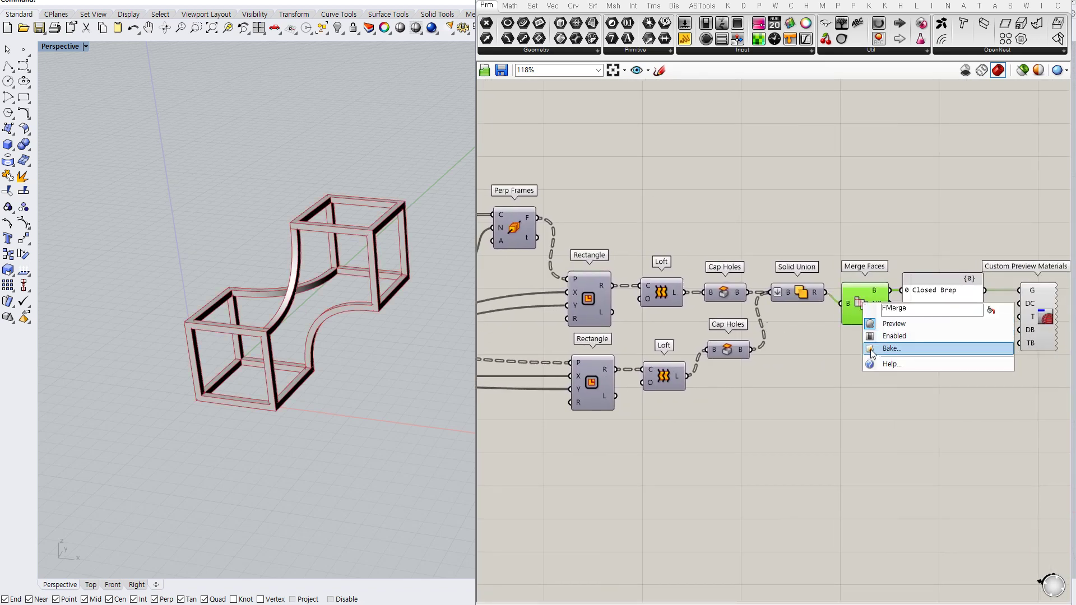
{"action": "left_click", "coordinate": [883, 348]}
{"action": "left_click", "coordinate": [881, 447]}
{"action": "left_click", "coordinate": [871, 445]}
- Move the baked thin frame away from the preview along the negative X side and rotate it
{"action": "right_click_drag", "start_coordinate": [360, 340], "coordinate": [389, 321]}
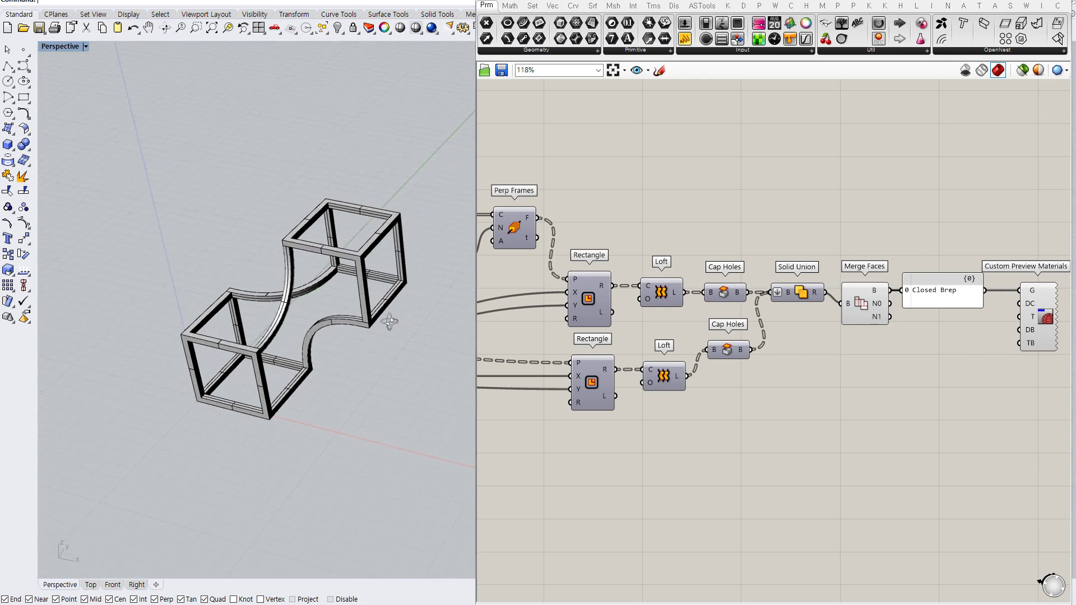
{"action": "scroll", "coordinate": [395, 331], "scroll_direction": "down", "scroll_amount": 4}
{"action": "left_click_drag", "start_coordinate": [281, 259], "coordinate": [279, 258]}
{"action": "right_click_drag", "start_coordinate": [367, 322], "coordinate": [375, 386]}
{"action": "left_click_drag", "start_coordinate": [387, 318], "coordinate": [236, 279]}
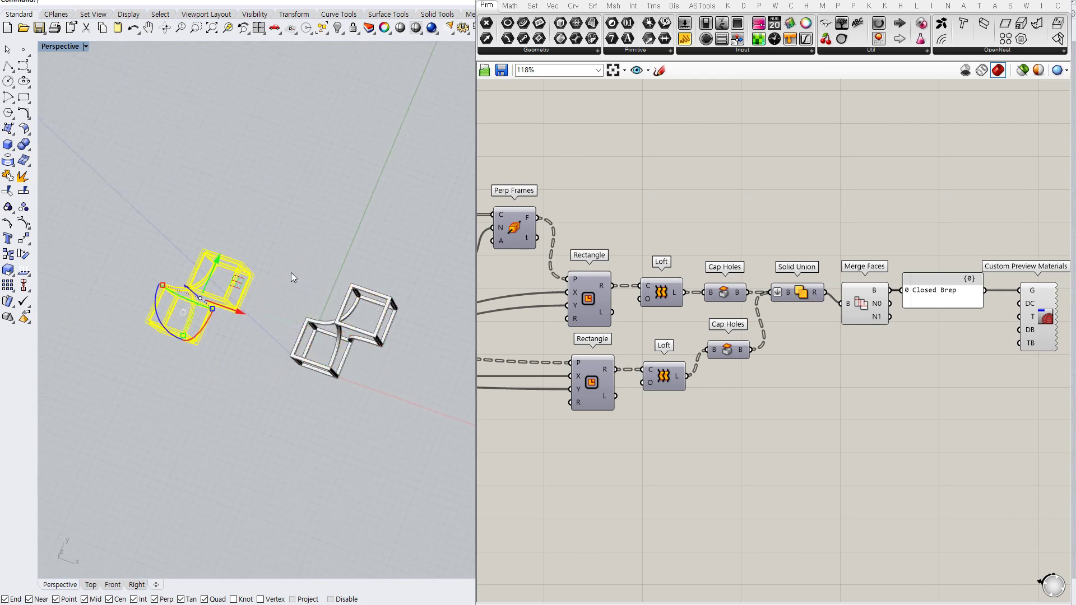
{"action": "right_click_drag", "start_coordinate": [291, 274], "coordinate": [292, 195]}
{"action": "left_click_drag", "start_coordinate": [155, 297], "coordinate": [171, 307]}
{"action": "left_click", "coordinate": [273, 279]}
- Set the End slider to 0.4
{"action": "right_click_drag", "start_coordinate": [277, 278], "coordinate": [286, 188]}
{"action": "right_click_drag", "start_coordinate": [295, 242], "coordinate": [289, 296]}
{"action": "right_click_drag", "start_coordinate": [507, 367], "coordinate": [687, 370]}
{"action": "scroll", "coordinate": [661, 347], "scroll_direction": "down", "scroll_amount": 1}
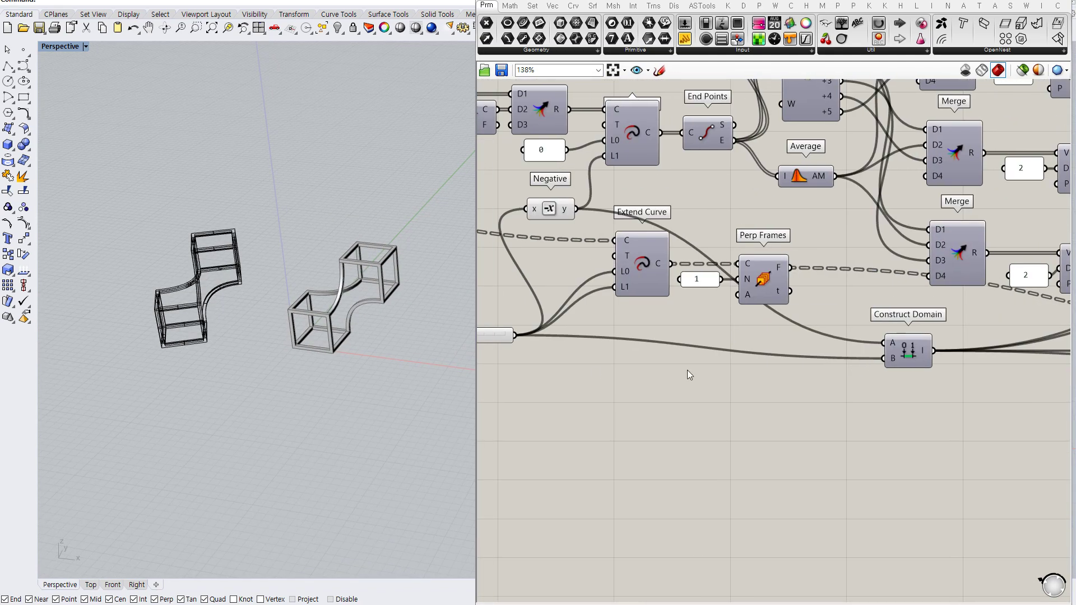
{"action": "scroll", "coordinate": [728, 389], "scroll_direction": "up", "scroll_amount": 2}
{"action": "type", "text": "0.4"}
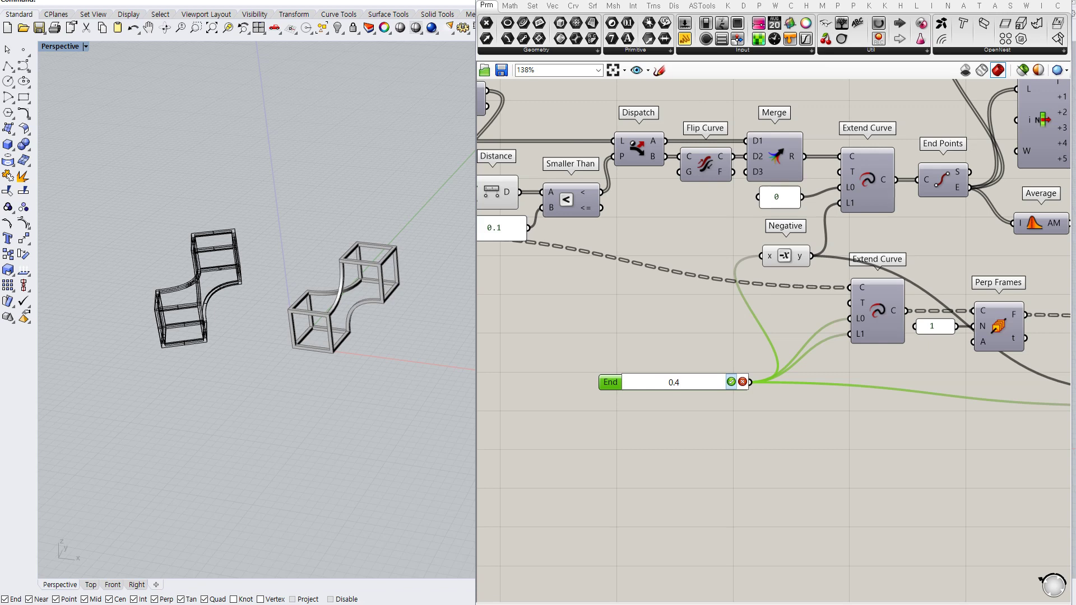
{"action": "key", "text": "Return"}
{"action": "left_click", "coordinate": [702, 466]}
- Bake the Merge Faces result of the 0.4 variant with the default attributes
{"action": "right_click_drag", "start_coordinate": [778, 389], "coordinate": [560, 371]}
{"action": "right_click_drag", "start_coordinate": [821, 367], "coordinate": [685, 325]}
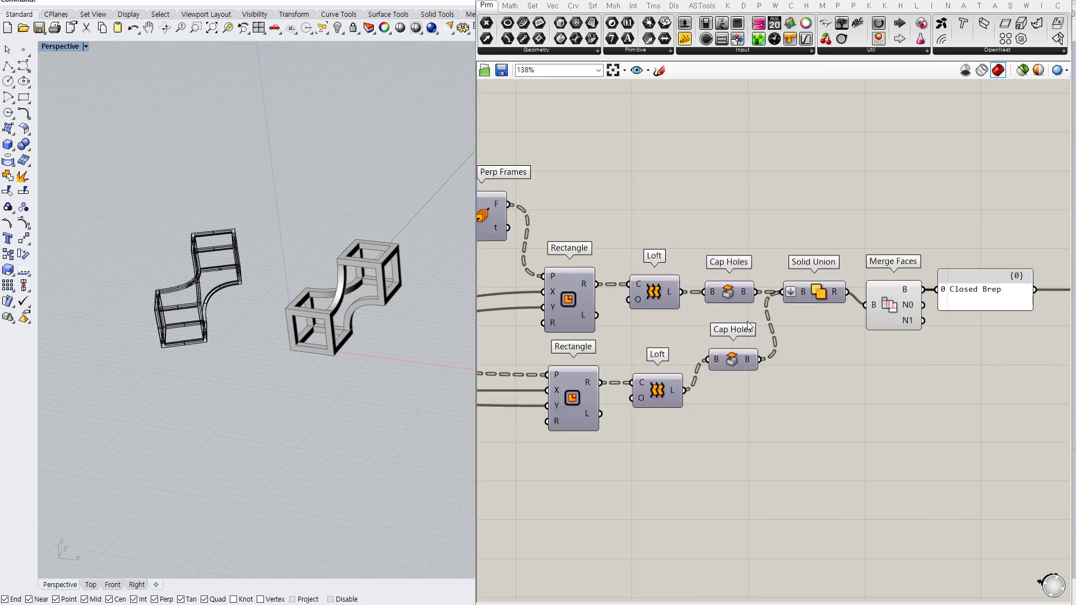
{"action": "right_click", "coordinate": [891, 307]}
{"action": "left_click", "coordinate": [897, 349]}
{"action": "left_click", "coordinate": [900, 451]}
- Move the newly baked 0.4 frame behind the preview, beside the first baked frame, and rotate it
{"action": "right_click_drag", "start_coordinate": [340, 406], "coordinate": [372, 421]}
{"action": "left_click_drag", "start_coordinate": [406, 240], "coordinate": [348, 410]}
{"action": "right_click_drag", "start_coordinate": [349, 412], "coordinate": [376, 437]}
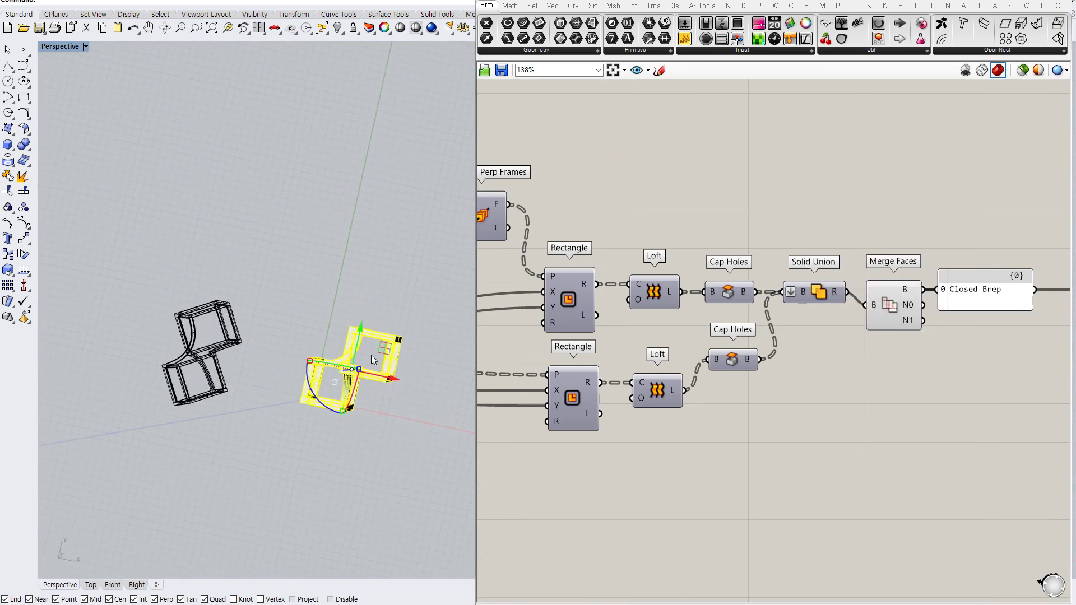
{"action": "left_click_drag", "start_coordinate": [384, 347], "coordinate": [354, 259]}
{"action": "left_click_drag", "start_coordinate": [280, 309], "coordinate": [322, 254]}
{"action": "left_click", "coordinate": [355, 305]}
{"action": "right_click_drag", "start_coordinate": [356, 304], "coordinate": [351, 187]}
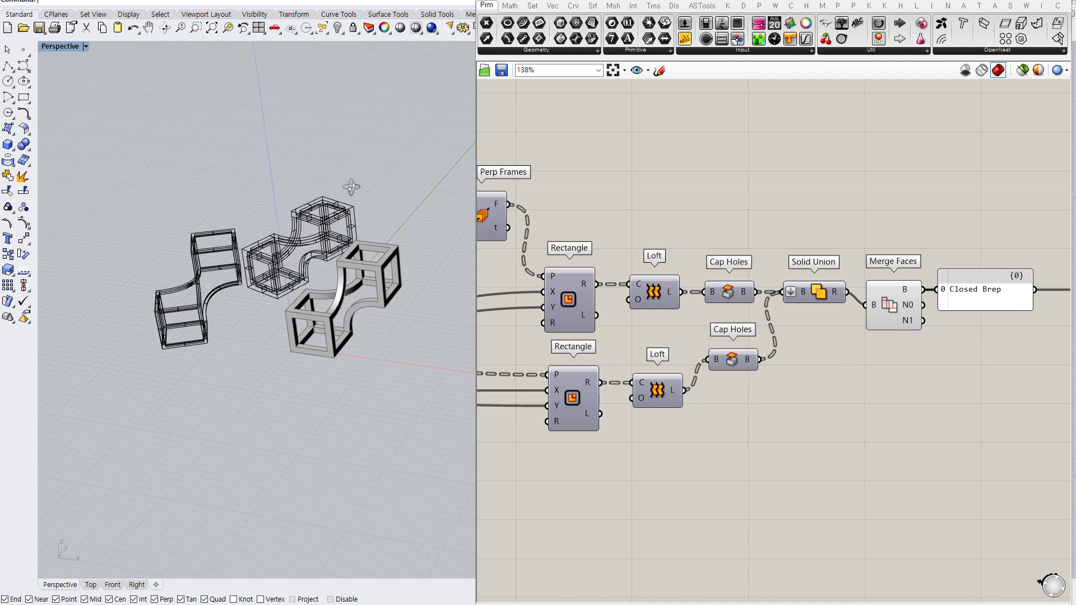
- Increase the End slider's value to make the beams thicker for the third variant
{"action": "scroll", "coordinate": [661, 373], "scroll_direction": "down", "scroll_amount": 1}
{"action": "right_click_drag", "start_coordinate": [685, 385], "coordinate": [892, 361]}
{"action": "right_click_drag", "start_coordinate": [601, 387], "coordinate": [826, 389]}
{"action": "scroll", "coordinate": [538, 390], "scroll_direction": "up", "scroll_amount": 1}
{"action": "mouse_move", "coordinate": [540, 390]}
{"action": "right_mouse_down"}
{"action": "mouse_move", "coordinate": [781, 388]}
{"action": "mouse_move", "coordinate": [736, 419]}
{"action": "right_mouse_up"}
{"action": "double_click", "coordinate": [619, 377]}
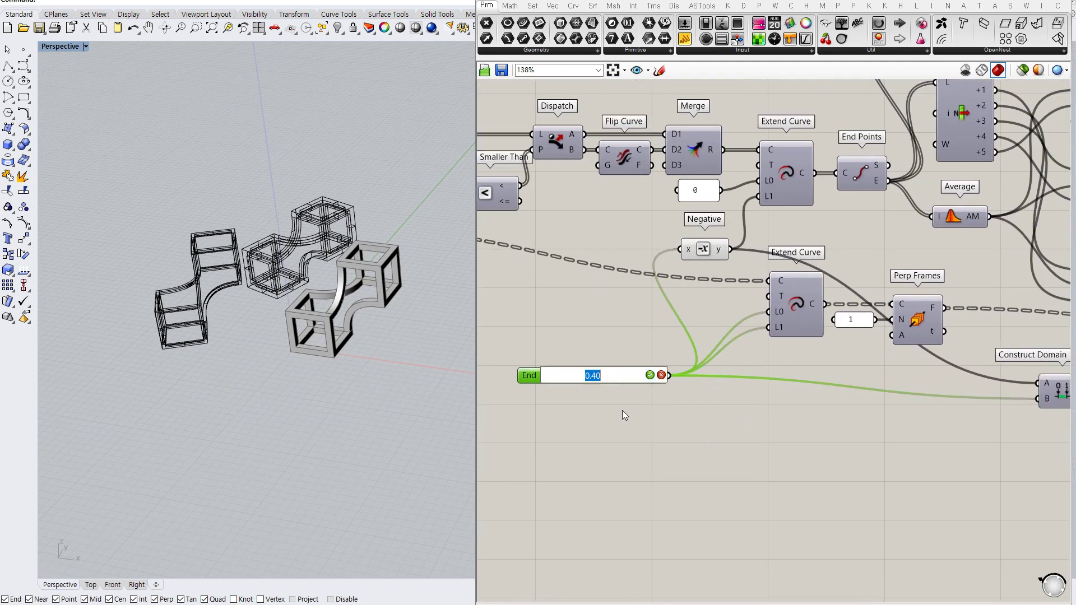
{"action": "type", "text": "0."}
{"action": "left_click", "coordinate": [650, 432]}
- Bake the Merge Faces result of the third thickness variant with the default attributes
{"action": "right_click_drag", "start_coordinate": [975, 387], "coordinate": [682, 373]}
{"action": "right_click_drag", "start_coordinate": [1065, 329], "coordinate": [645, 331]}
{"action": "right_click", "coordinate": [901, 303]}
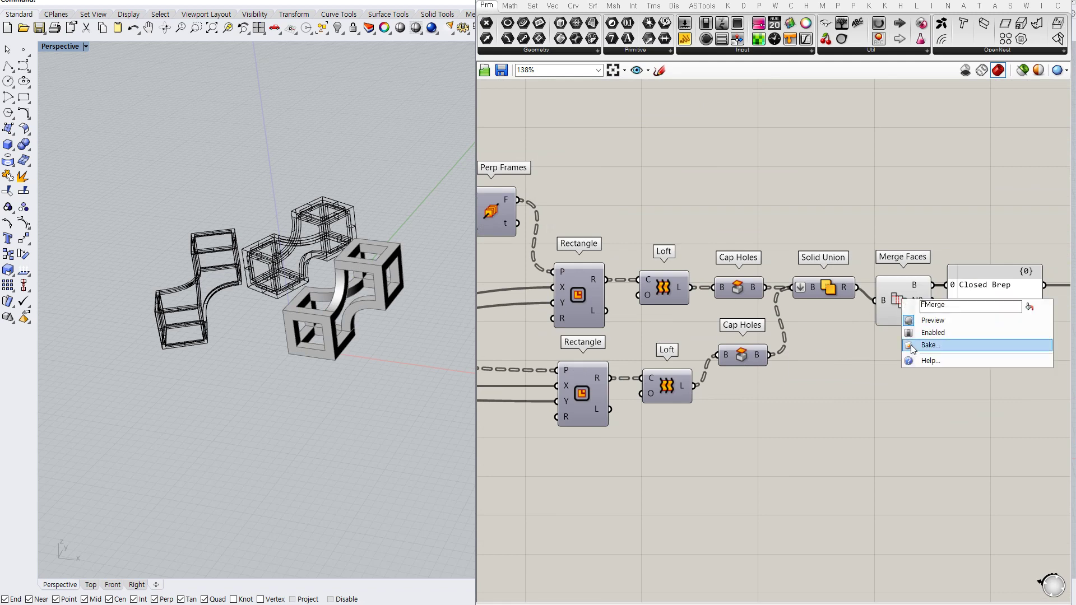
{"action": "left_click", "coordinate": [930, 345]}
{"action": "left_click", "coordinate": [922, 443]}
- Move the third baked frame diagonally behind the preview on the positive X side and rotate it
{"action": "right_click_drag", "start_coordinate": [651, 440], "coordinate": [789, 420]}
{"action": "right_click_drag", "start_coordinate": [308, 336], "coordinate": [280, 392]}
{"action": "scroll", "coordinate": [213, 326], "scroll_direction": "down", "scroll_amount": 4}
{"action": "right_click_drag", "start_coordinate": [211, 326], "coordinate": [336, 347]}
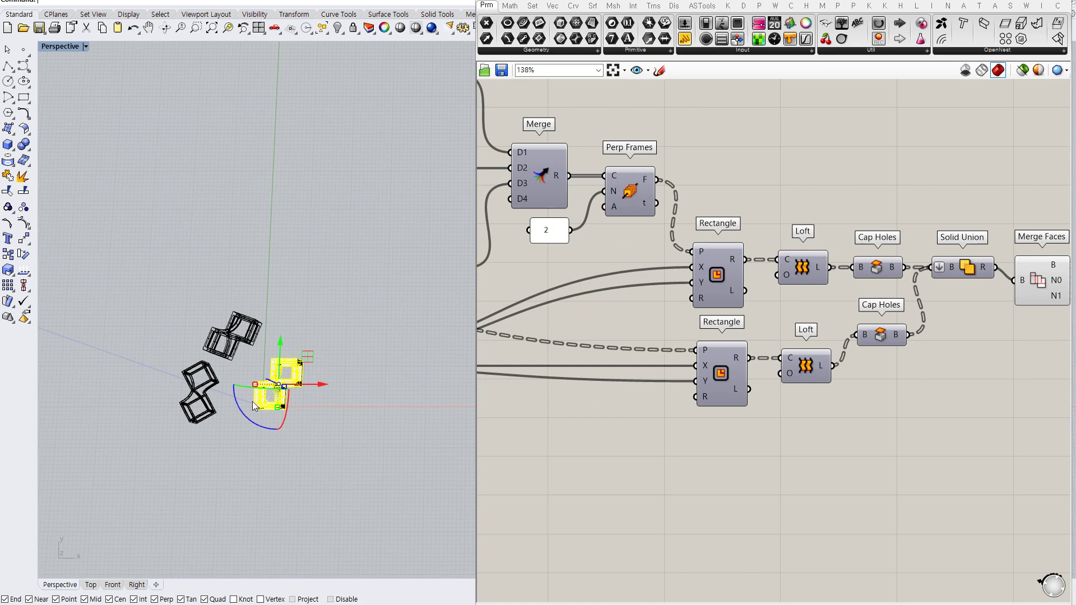
{"action": "scroll", "coordinate": [296, 370], "scroll_direction": "up", "scroll_amount": 5}
{"action": "left_click_drag", "start_coordinate": [295, 372], "coordinate": [373, 280]}
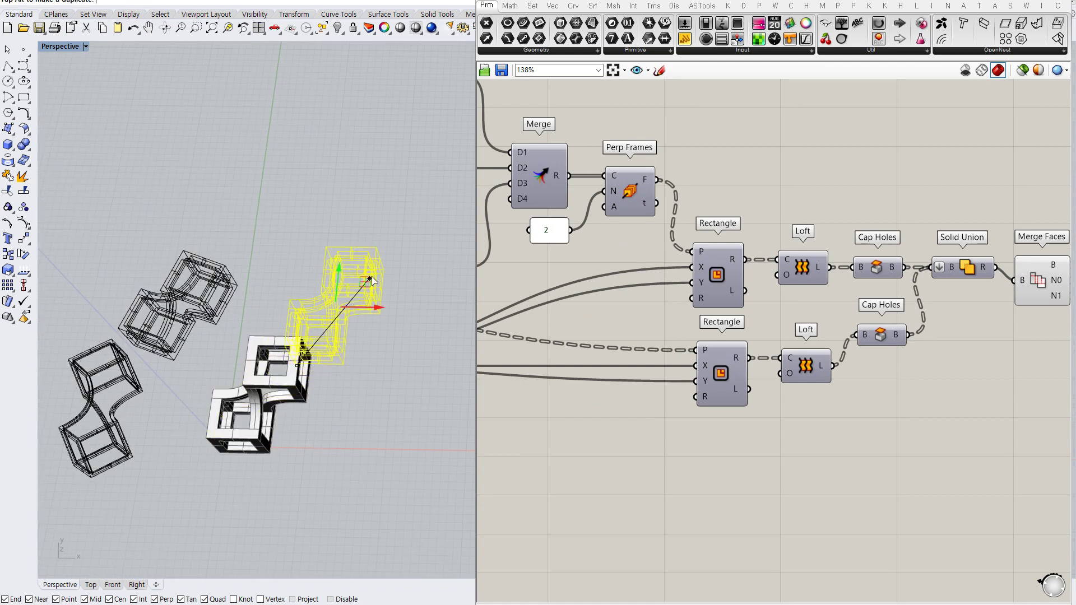
{"action": "left_click_drag", "start_coordinate": [315, 345], "coordinate": [294, 284]}
{"action": "left_click", "coordinate": [342, 405]}
{"action": "right_click_drag", "start_coordinate": [321, 405], "coordinate": [314, 354]}
{"action": "scroll", "coordinate": [325, 354], "scroll_direction": "down", "scroll_amount": 5}
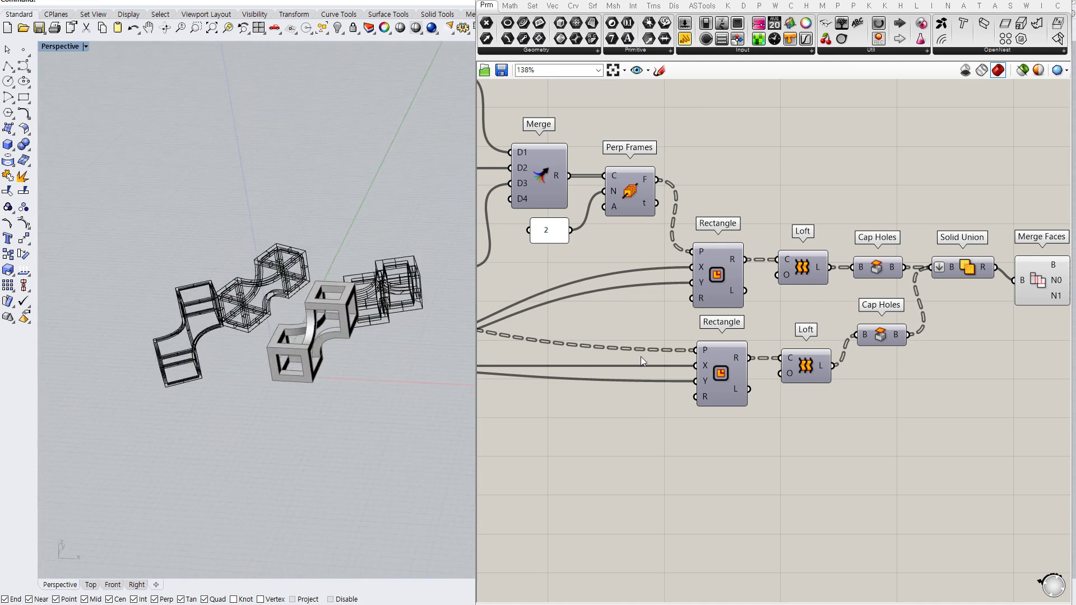
- Set the End slider to 0.8
{"action": "right_click_drag", "start_coordinate": [641, 357], "coordinate": [850, 345]}
{"action": "right_click_drag", "start_coordinate": [547, 375], "coordinate": [731, 372]}
{"action": "right_click_drag", "start_coordinate": [594, 374], "coordinate": [760, 390]}
{"action": "double_click", "coordinate": [648, 355]}
{"action": "type", "text": "0.8"}
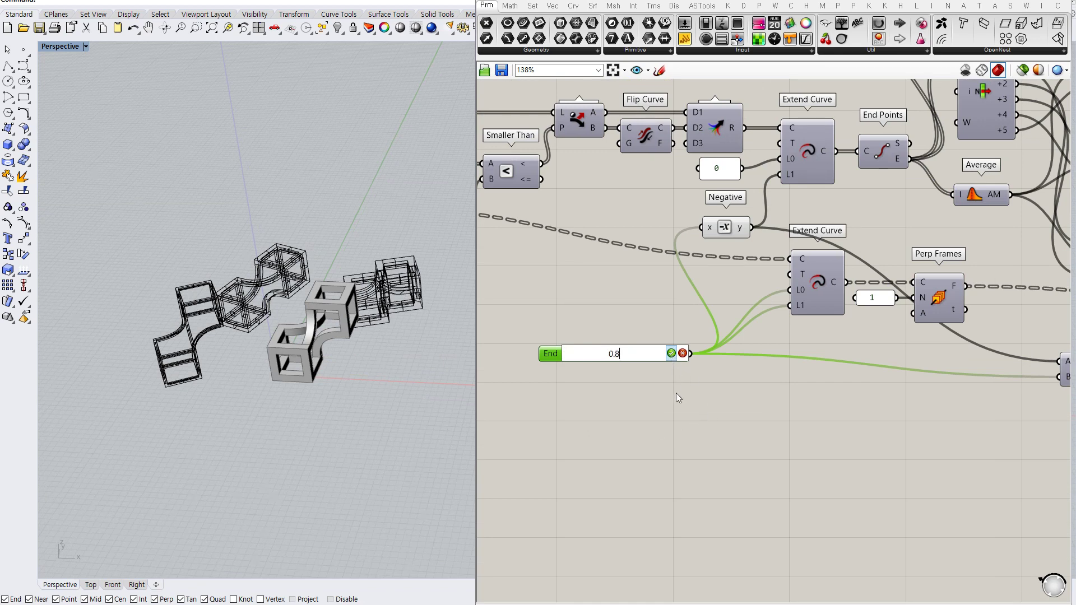
{"action": "left_click", "coordinate": [718, 416]}
- Bake the Merge Faces result of the 0.8 variant with the default attributes
{"action": "right_click_drag", "start_coordinate": [872, 412], "coordinate": [558, 411]}
{"action": "right_click_drag", "start_coordinate": [1010, 336], "coordinate": [778, 371]}
{"action": "right_click_drag", "start_coordinate": [887, 362], "coordinate": [682, 375]}
{"action": "right_click_drag", "start_coordinate": [1040, 361], "coordinate": [668, 334]}
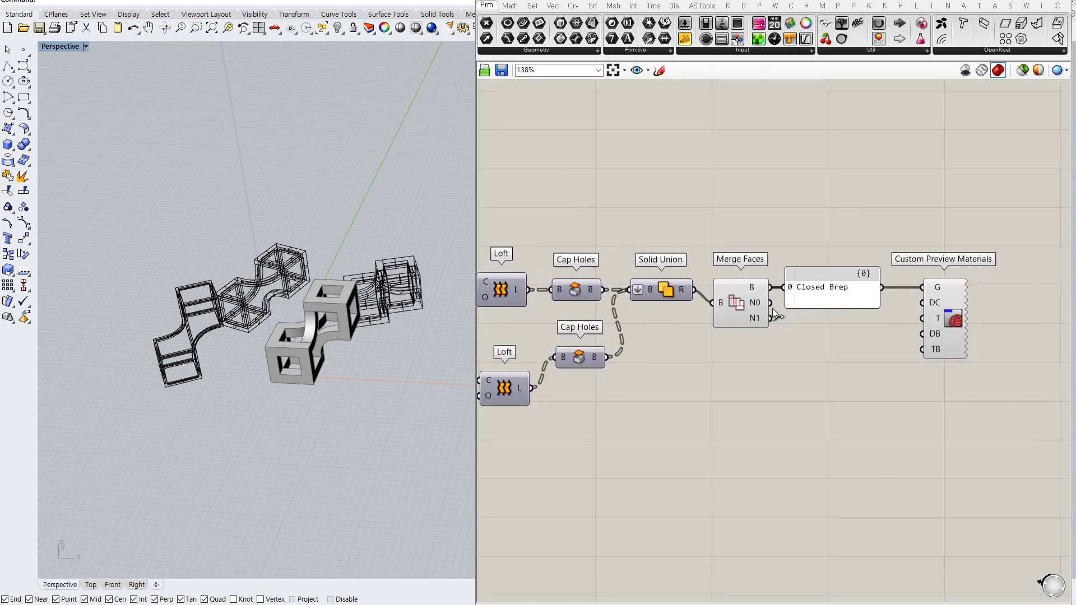
{"action": "right_click", "coordinate": [738, 304]}
{"action": "left_click", "coordinate": [751, 350]}
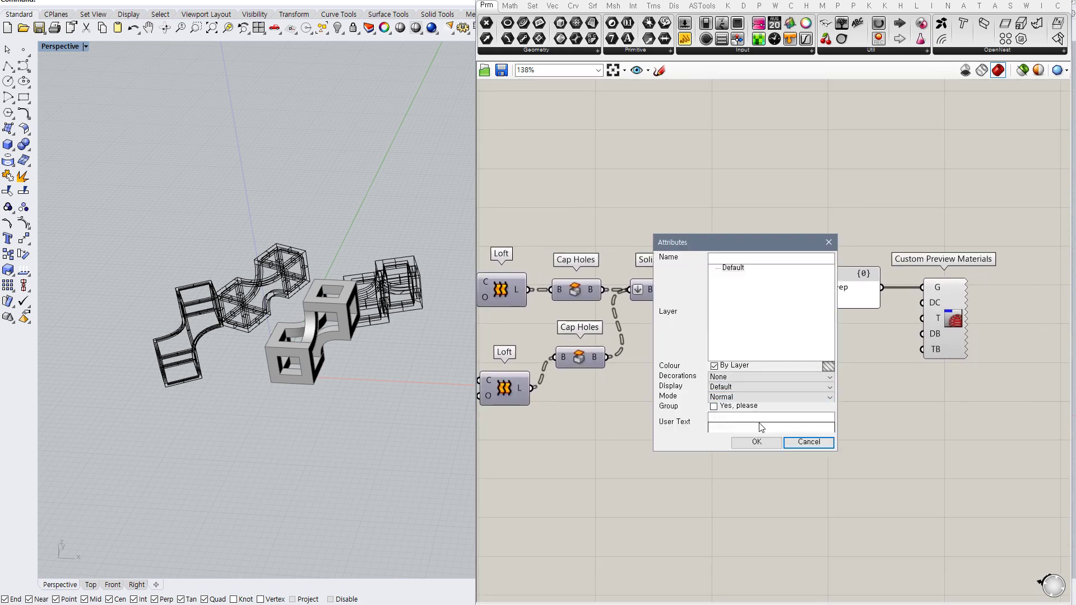
{"action": "left_click", "coordinate": [760, 443]}
- Hide the Grasshopper window and display Rhino's Perspective viewport in Arctic mode
{"action": "left_click", "coordinate": [1039, 1]}
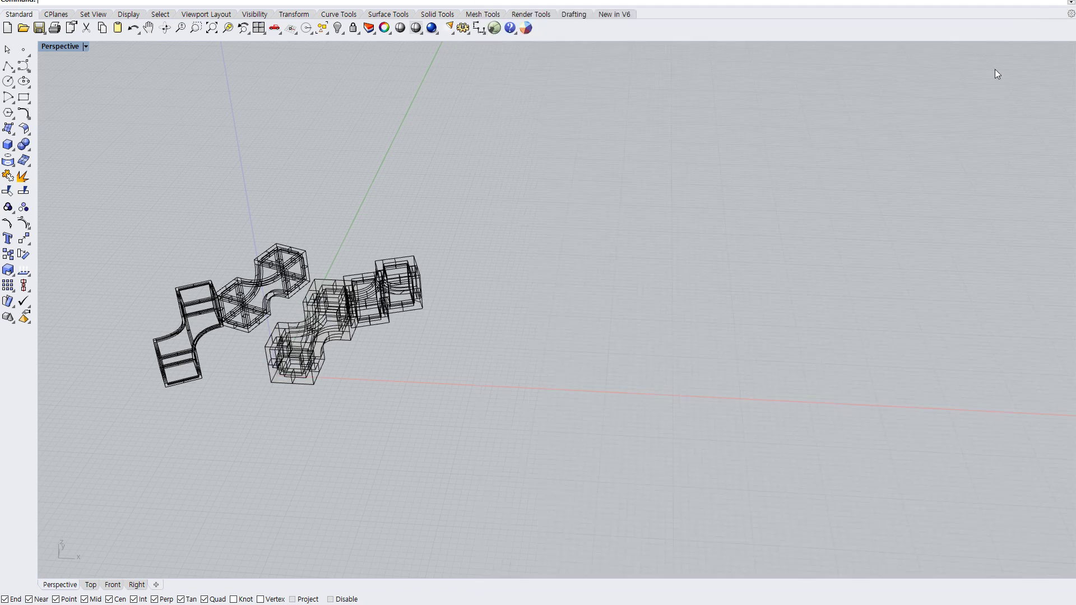
{"action": "right_click_drag", "start_coordinate": [446, 313], "coordinate": [673, 302], "text": "shift"}
{"action": "left_click", "coordinate": [85, 46]}
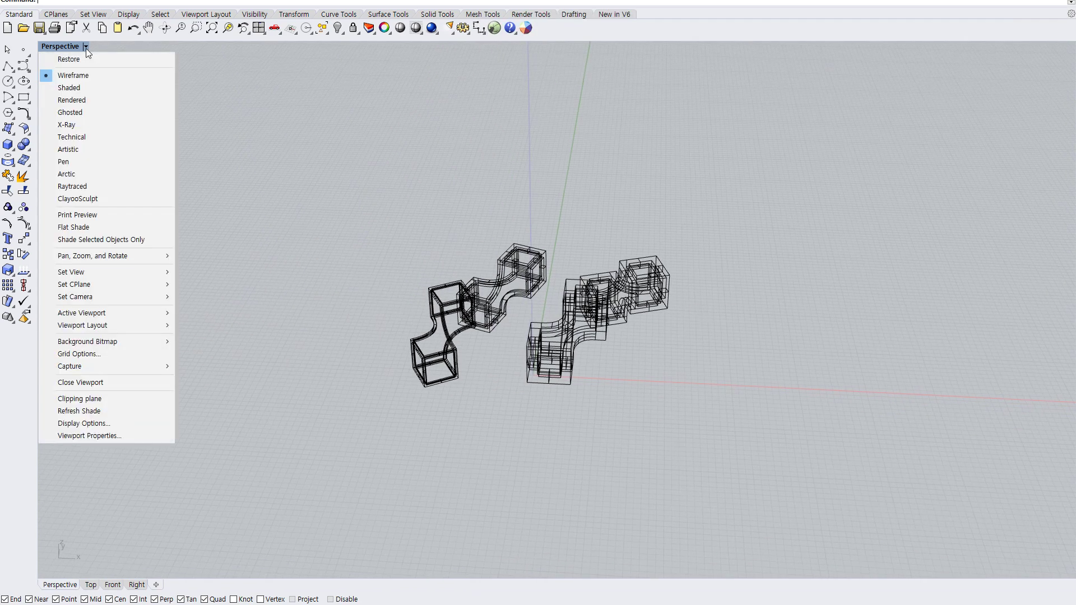
{"action": "left_click", "coordinate": [89, 96]}
{"action": "right_click_drag", "start_coordinate": [562, 230], "coordinate": [610, 369]}
{"action": "scroll", "coordinate": [617, 318], "scroll_direction": "up", "scroll_amount": 4}
- Move the thickest baked frame along X away from the others, rotate it, and shift it slightly forward
{"action": "left_click", "coordinate": [603, 380]}
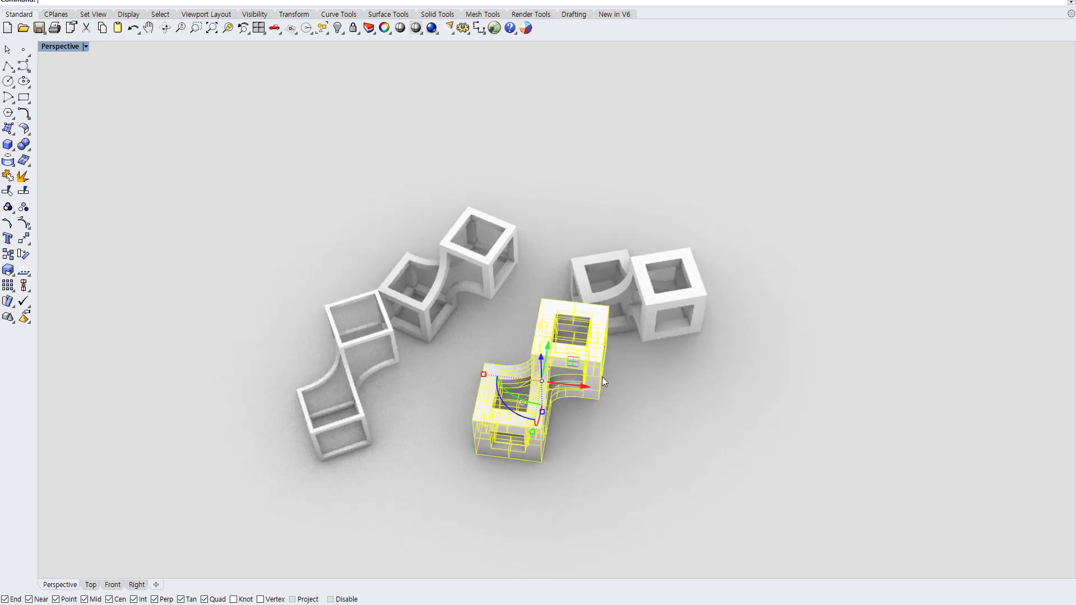
{"action": "left_click_drag", "start_coordinate": [577, 365], "coordinate": [826, 382]}
{"action": "left_click", "coordinate": [887, 398]}
{"action": "right_click_drag", "start_coordinate": [886, 397], "coordinate": [728, 416]}
{"action": "left_click", "coordinate": [727, 420]}
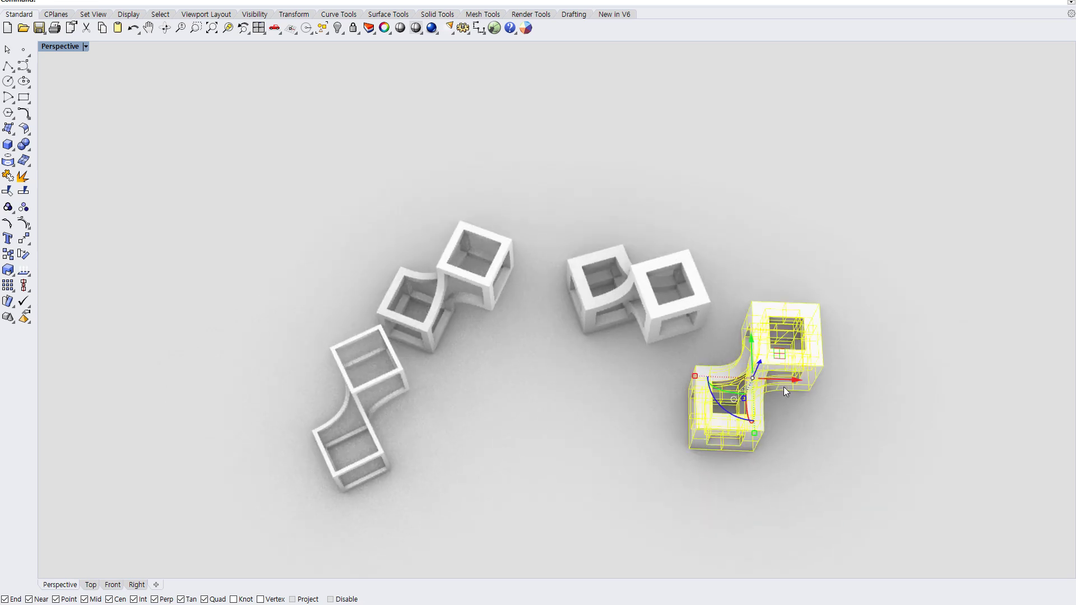
{"action": "left_click_drag", "start_coordinate": [731, 418], "coordinate": [699, 403]}
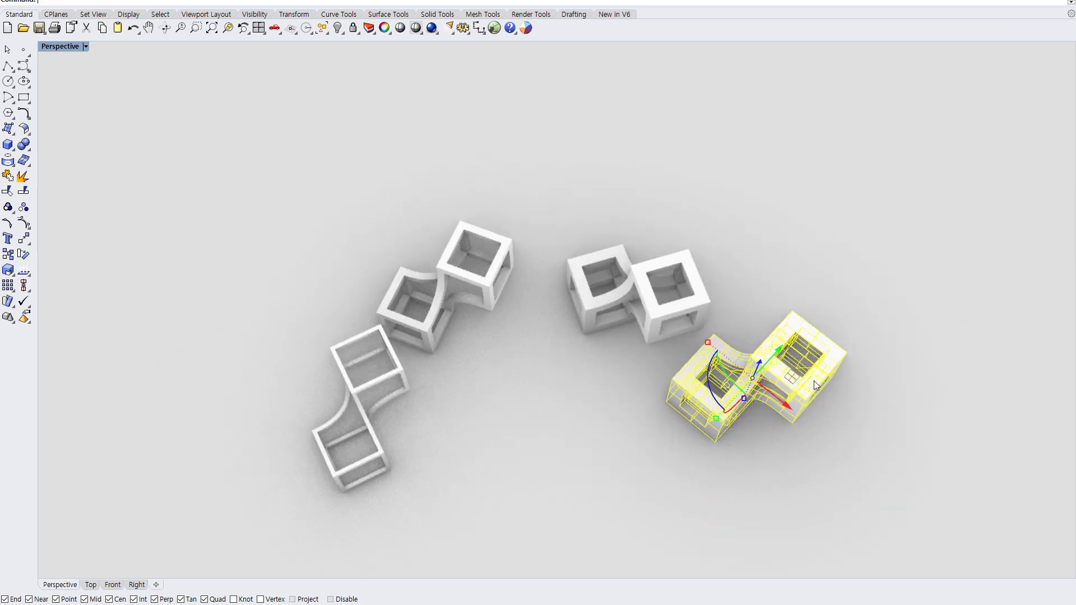
{"action": "left_click_drag", "start_coordinate": [782, 398], "coordinate": [746, 437]}
- Rotate the second-thickest frame slightly and move it forward between the thinner frames and the thickest one
{"action": "left_click", "coordinate": [684, 302]}
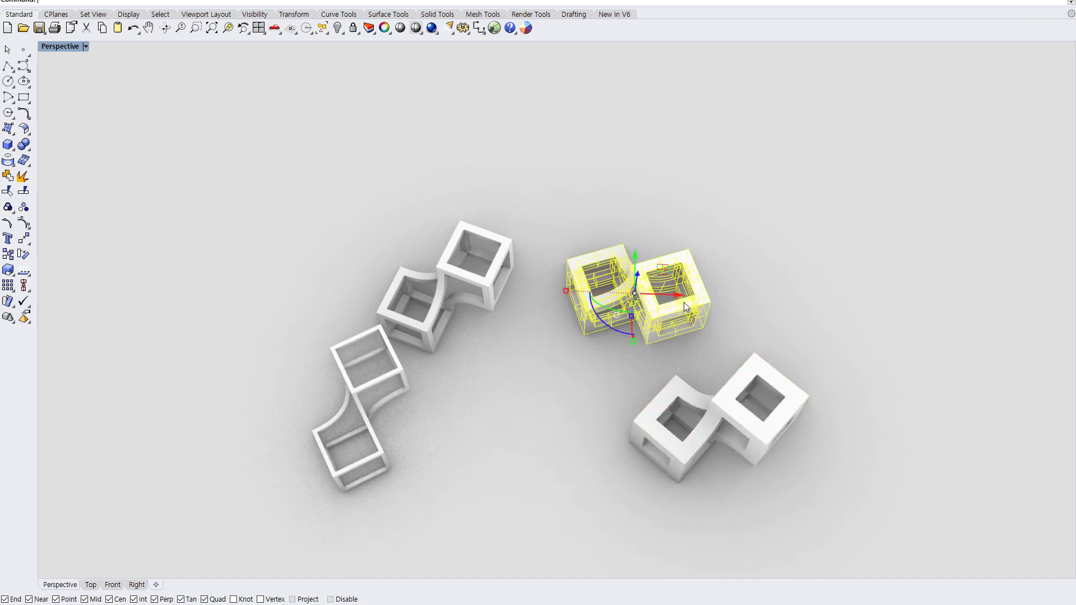
{"action": "left_click_drag", "start_coordinate": [615, 328], "coordinate": [596, 307]}
{"action": "left_click", "coordinate": [765, 310]}
{"action": "right_click_drag", "start_coordinate": [768, 309], "coordinate": [552, 435]}
{"action": "left_click", "coordinate": [610, 257]}
{"action": "right_click_drag", "start_coordinate": [678, 261], "coordinate": [693, 236]}
{"action": "left_click_drag", "start_coordinate": [693, 237], "coordinate": [600, 356]}
{"action": "left_click", "coordinate": [677, 284]}
- Rotate the second-thickest frame further to match the thickest frame's orientation, and view all four variants together
{"action": "right_click_drag", "start_coordinate": [676, 284], "coordinate": [584, 402]}
{"action": "left_click", "coordinate": [590, 391]}
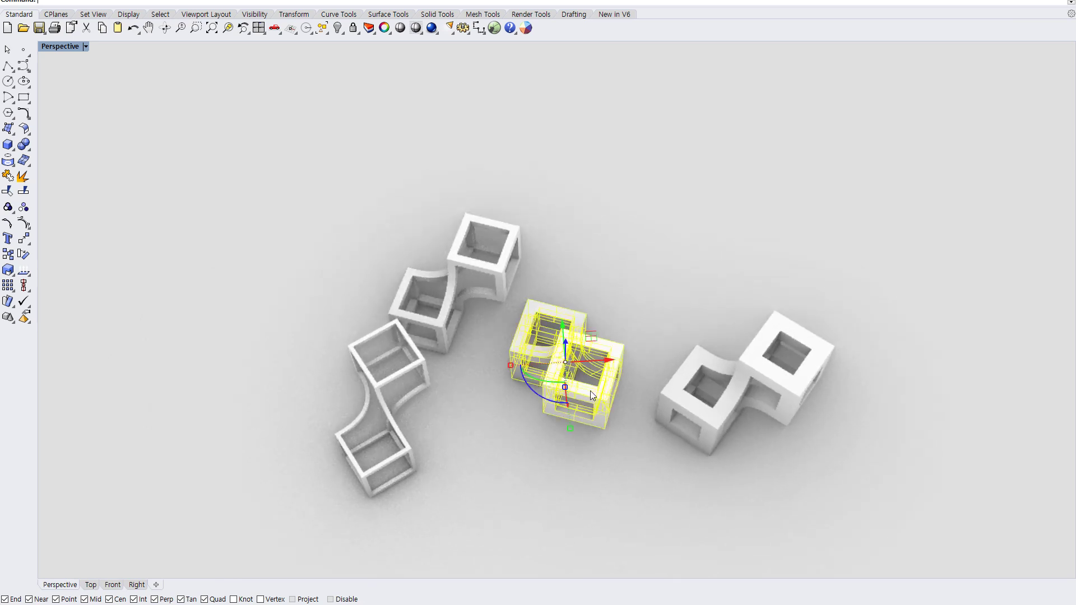
{"action": "left_click_drag", "start_coordinate": [549, 392], "coordinate": [594, 426]}
{"action": "key", "text": "Escape"}
{"action": "right_click_drag", "start_coordinate": [602, 445], "coordinate": [535, 378]}
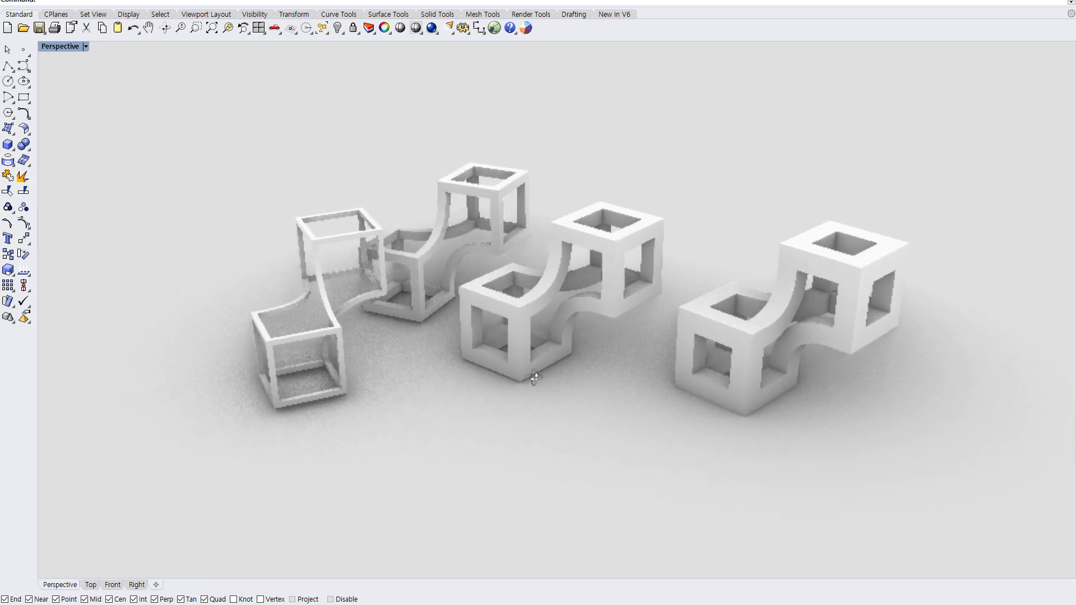
{"action": "scroll", "coordinate": [619, 362], "scroll_direction": "up", "scroll_amount": 3}
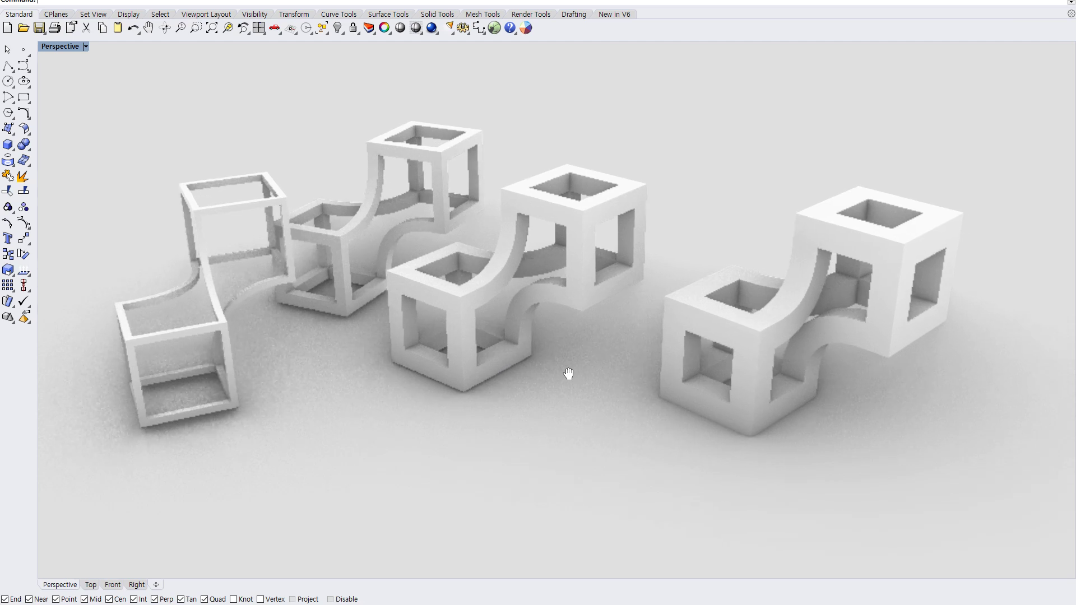